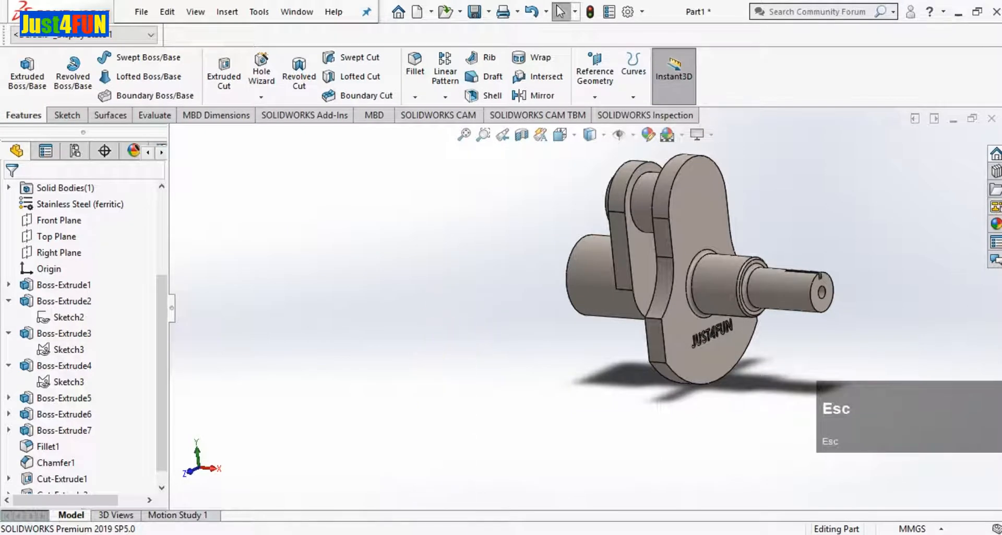
Bring up the crankshaft reference drawing Untitled-1.jpg beside the model and examine its views and dimensions
click(237, 520)
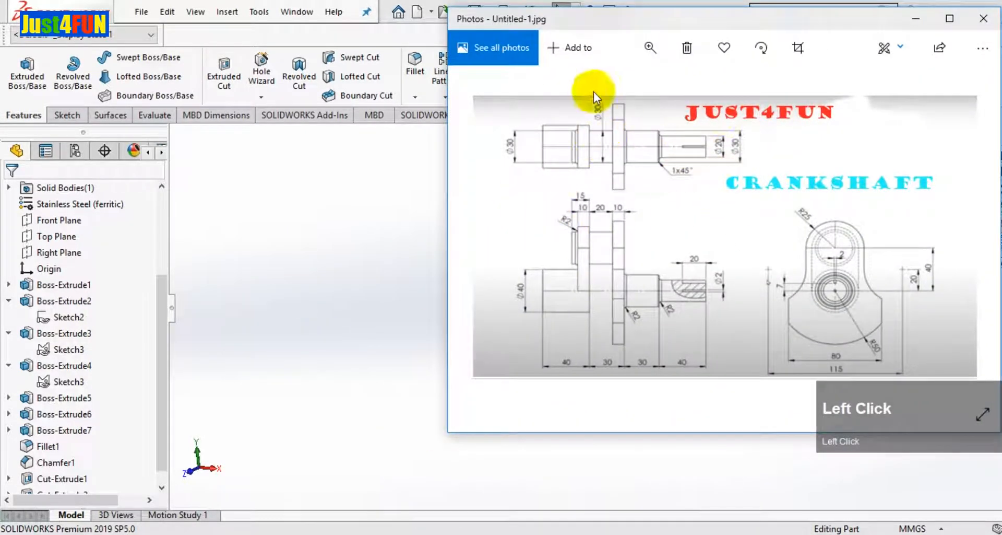
drag(847, 21, 384, 87)
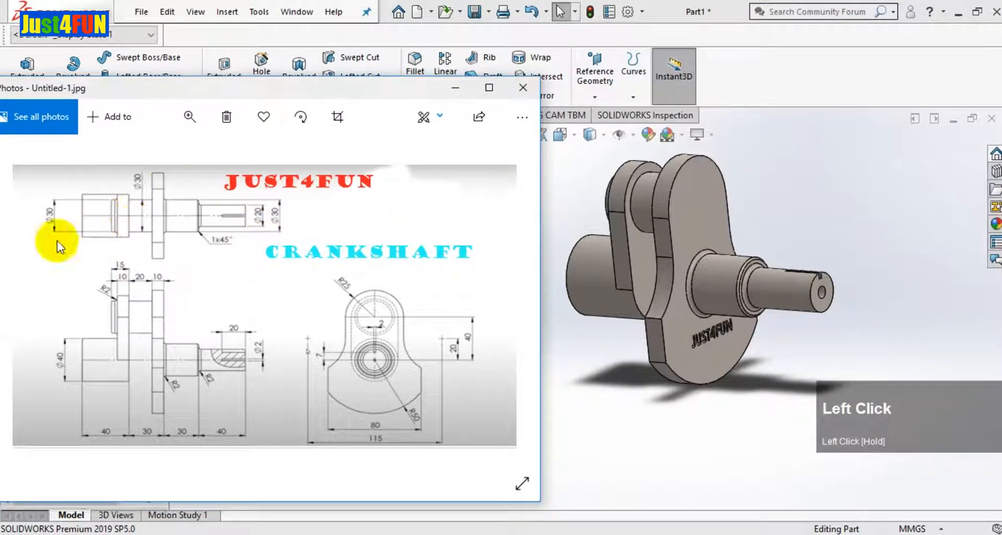
click(452, 89)
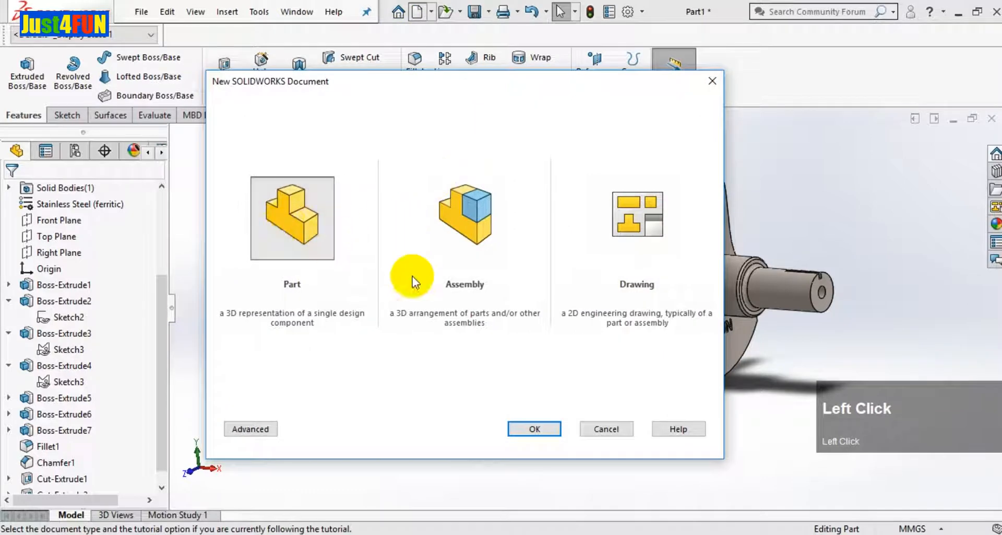
Create a new part document and set its units to MMGS (millimeter, gram, second)
click(530, 429)
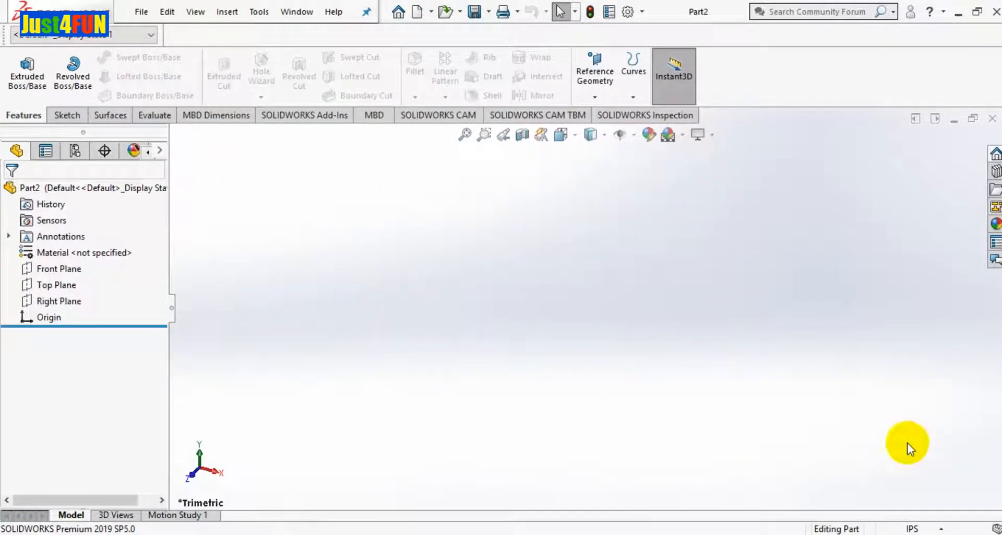
click(913, 529)
click(901, 468)
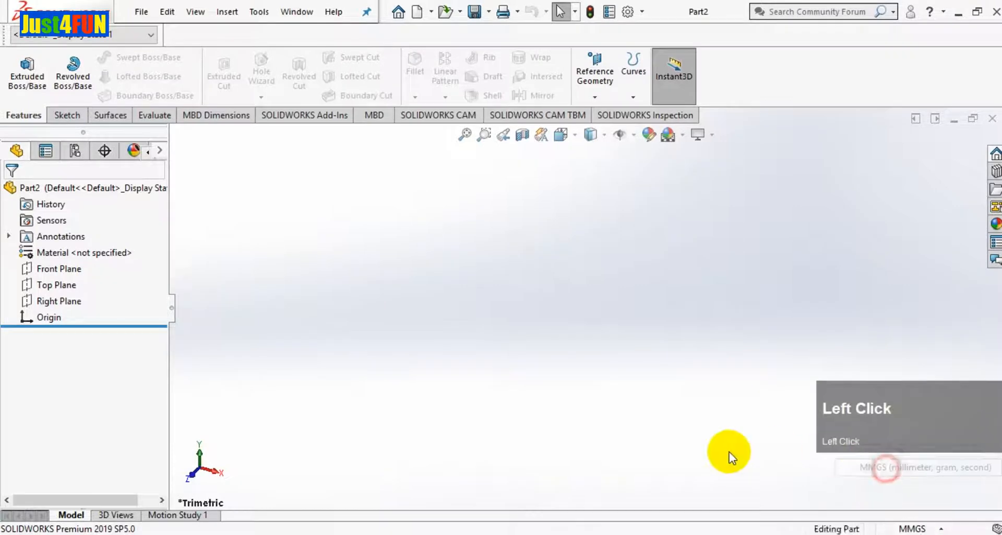
Sketch on the Right Plane a vertical centerline about 78 mm long down to the origin and a short horizontal centerline from the origin
click(59, 301)
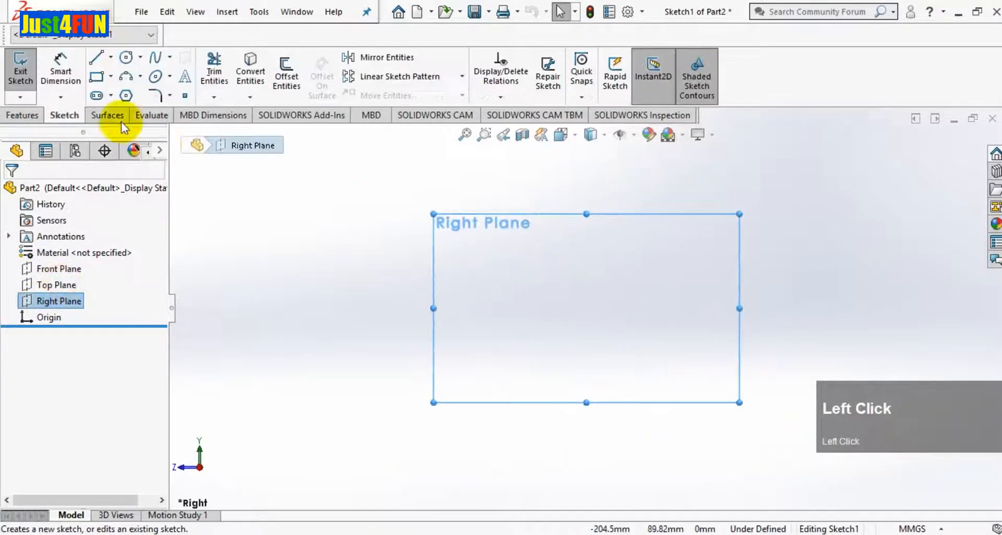
click(112, 57)
click(129, 92)
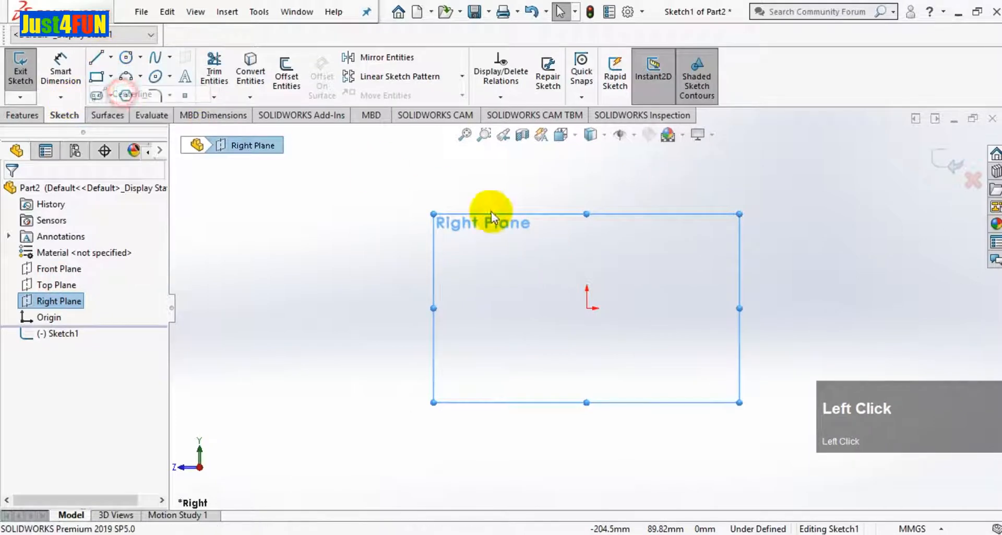
click(587, 175)
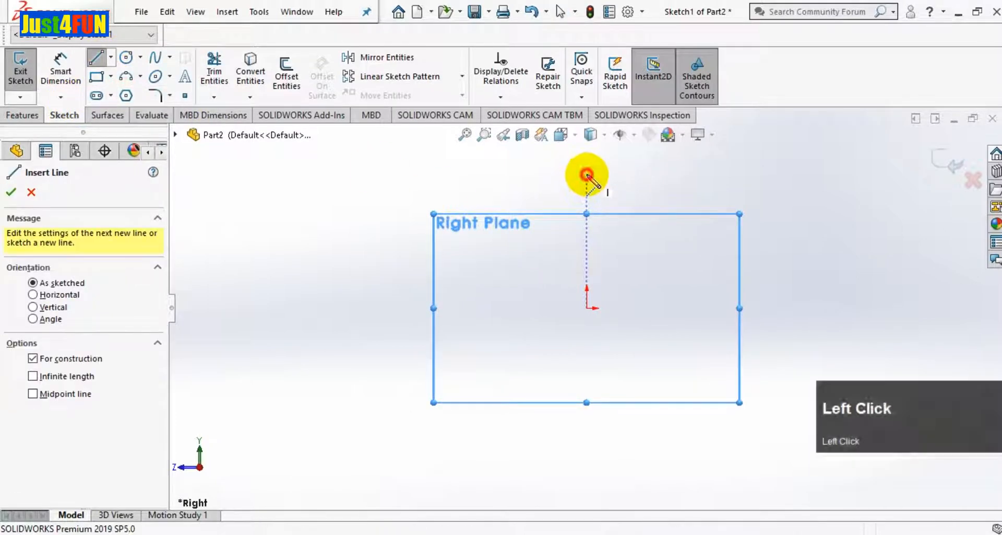
click(586, 308)
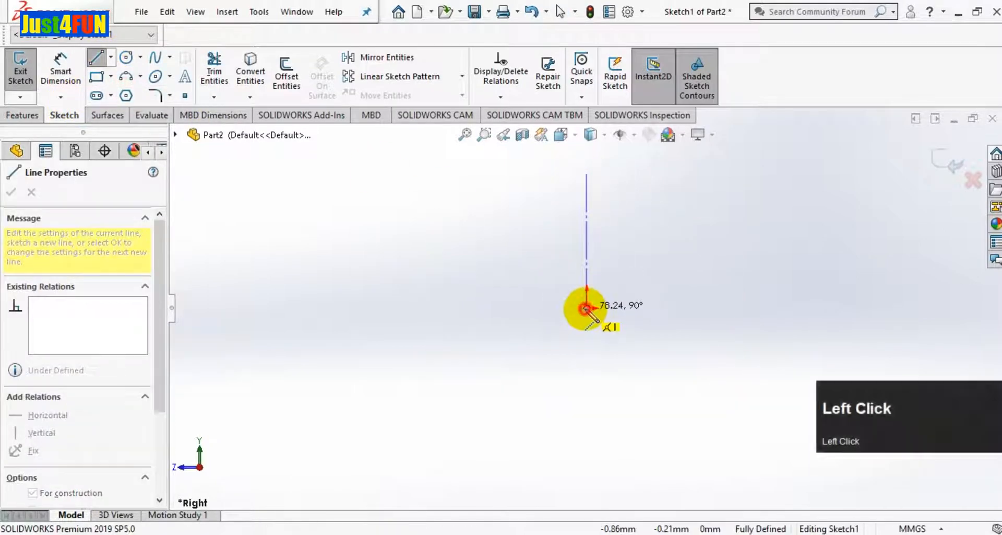
click(530, 308)
right_click(528, 309)
click(577, 320)
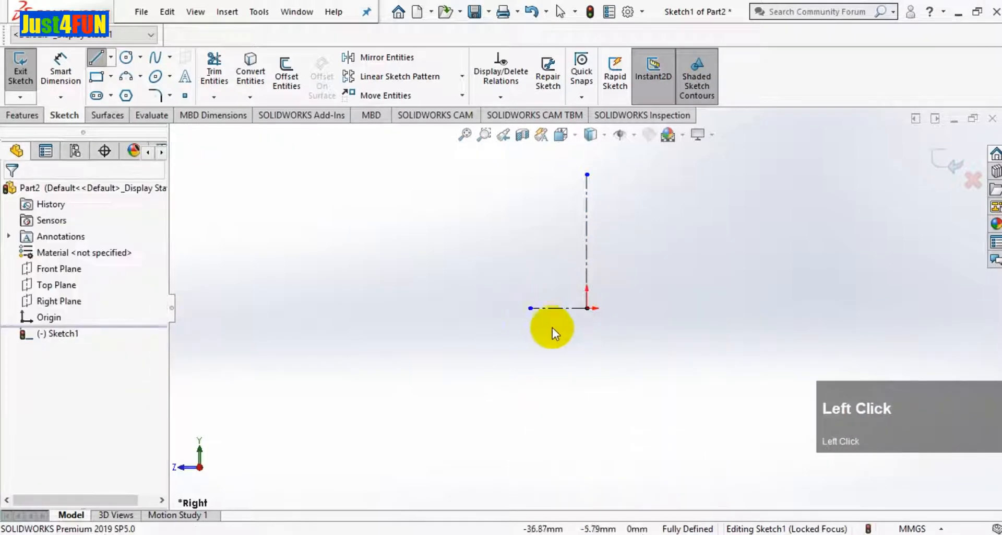
Draw one side of the web profile beside the centerline: a vertical line, an outward-curving tangent arc and a lower vertical line about 38 mm long
click(109, 60)
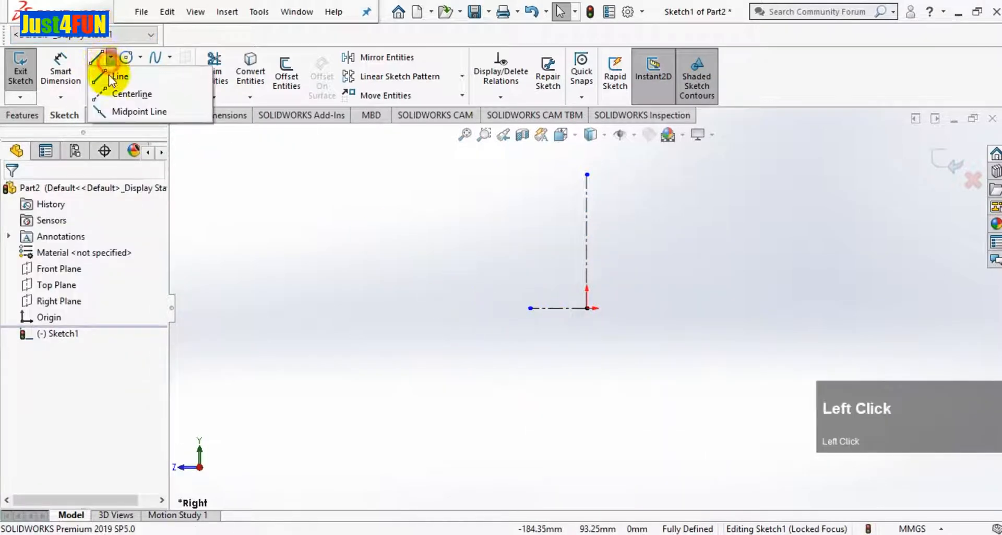
click(115, 79)
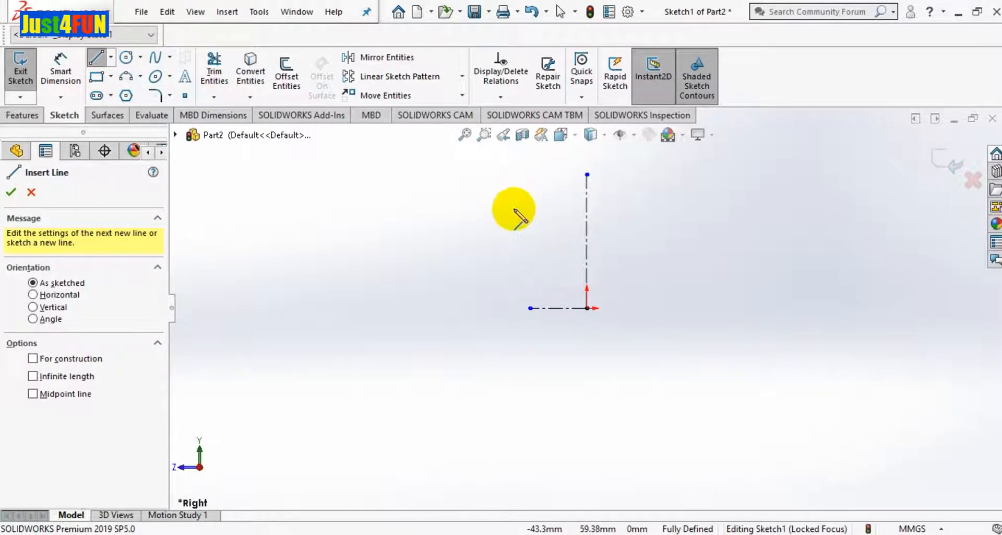
click(514, 214)
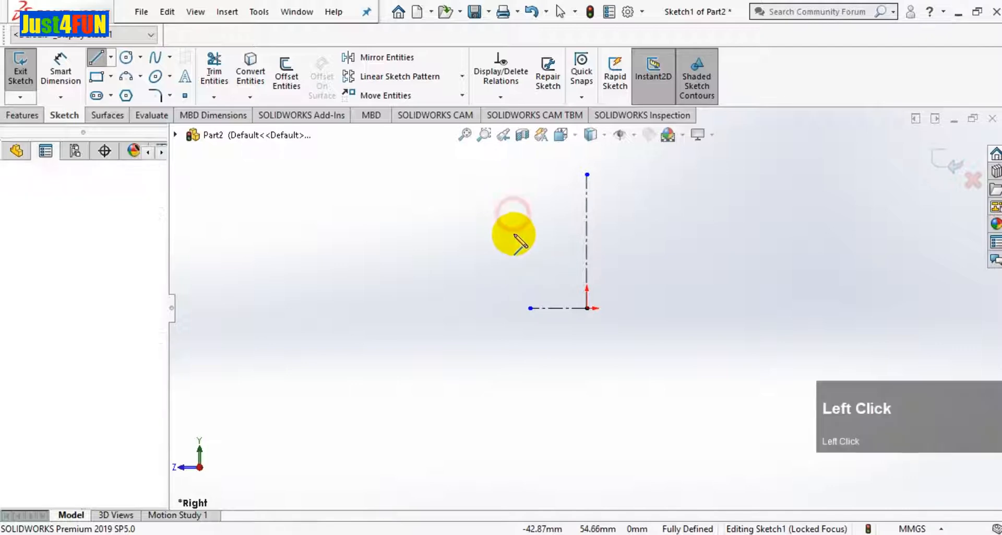
click(515, 264)
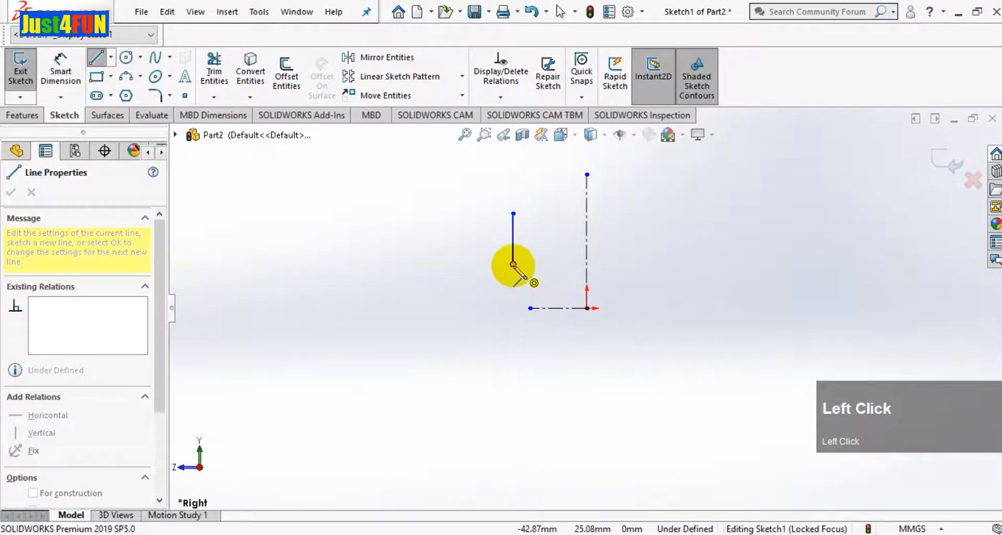
click(481, 335)
click(483, 401)
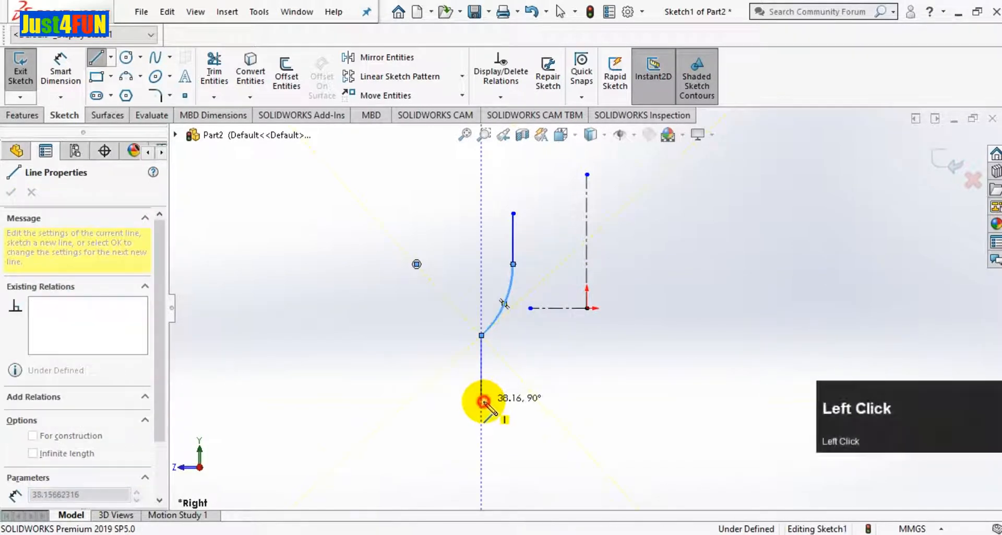
right_click(481, 399)
click(501, 384)
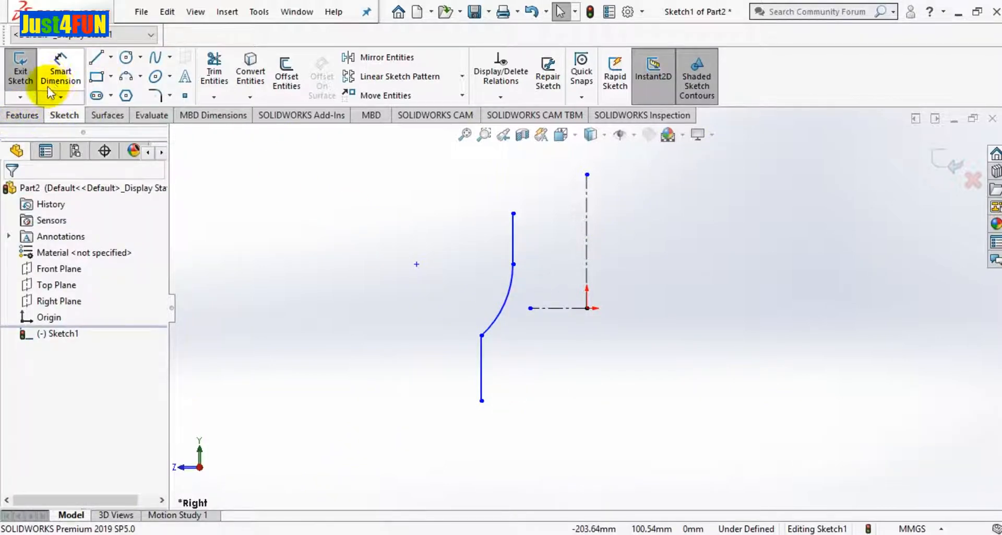
Mirror the two vertical lines and the connecting arc about the vertical centerline, keeping the originals
click(352, 56)
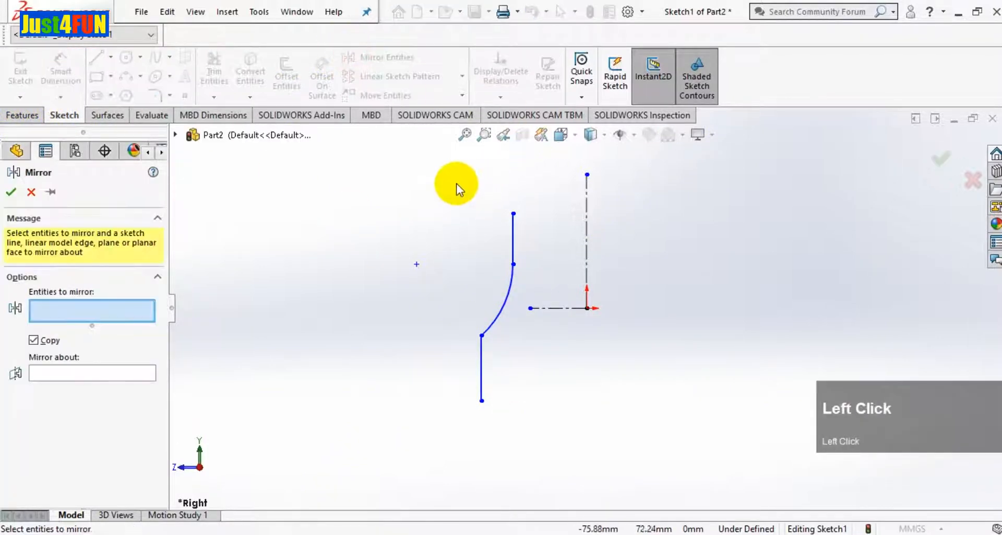
mouse_move(457, 183)
mouse_down()
mouse_move(500, 275)
mouse_move(520, 425)
mouse_move(531, 425)
mouse_up()
click(93, 399)
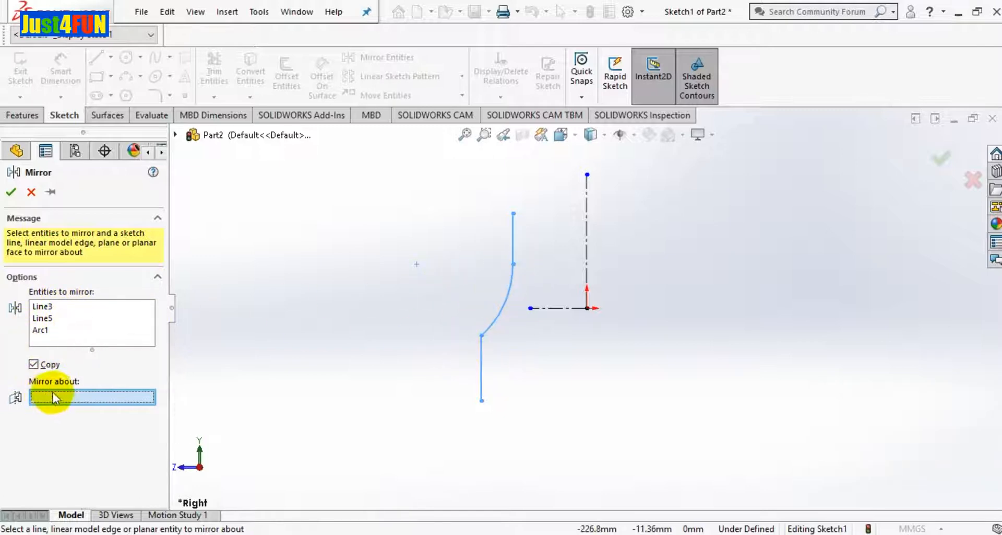
click(587, 260)
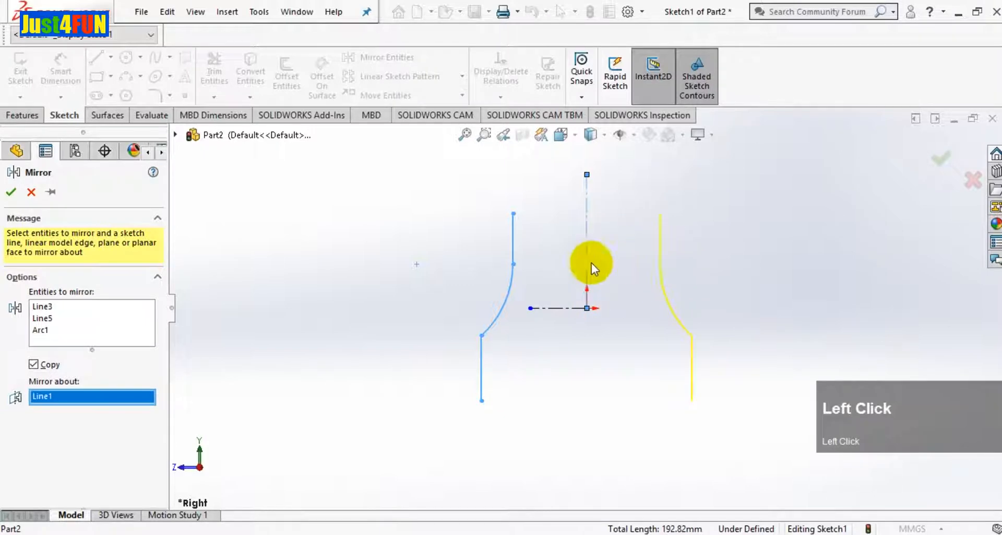
click(10, 192)
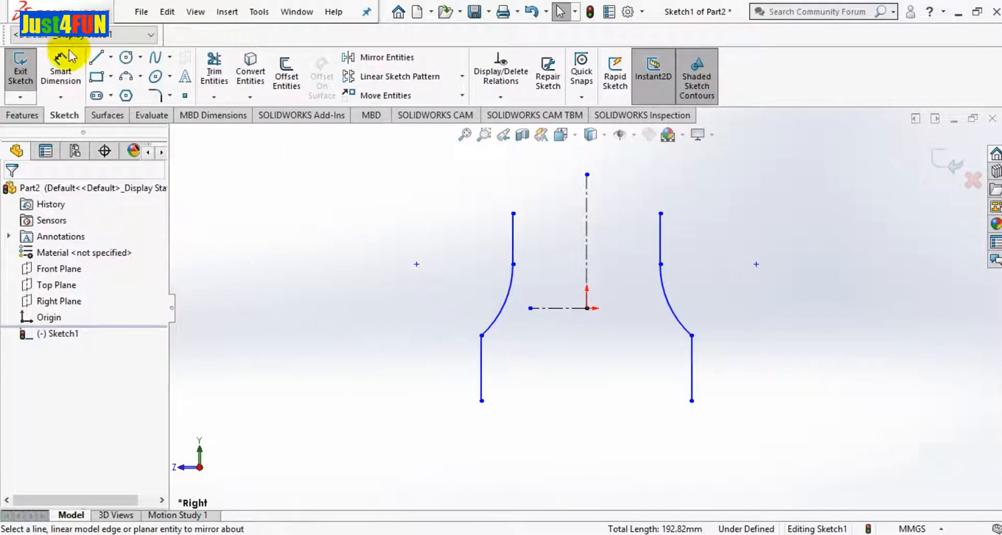
Join the upper ends of the two profile sides with a semicircular 3 Point Arc tangent to both vertical lines
click(140, 76)
click(153, 131)
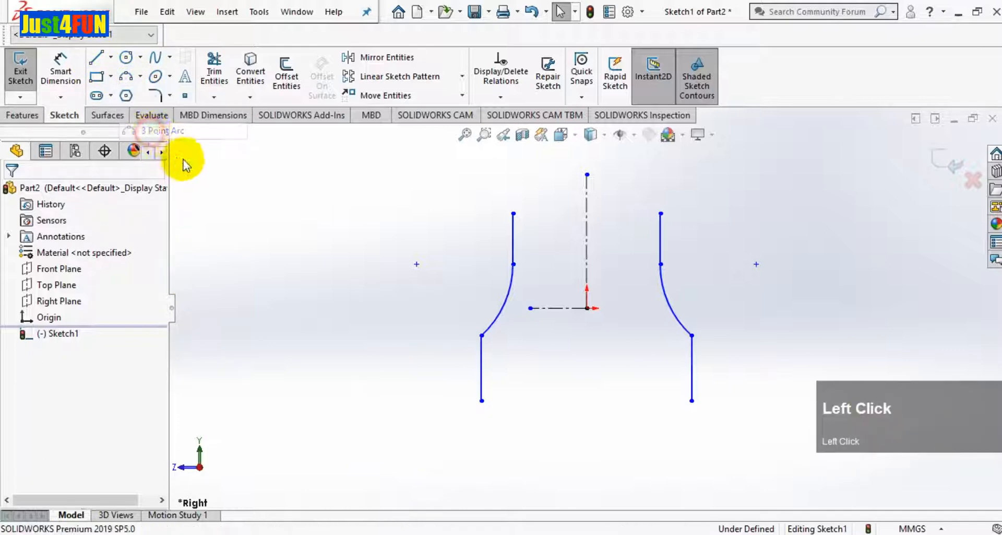
click(513, 213)
click(661, 213)
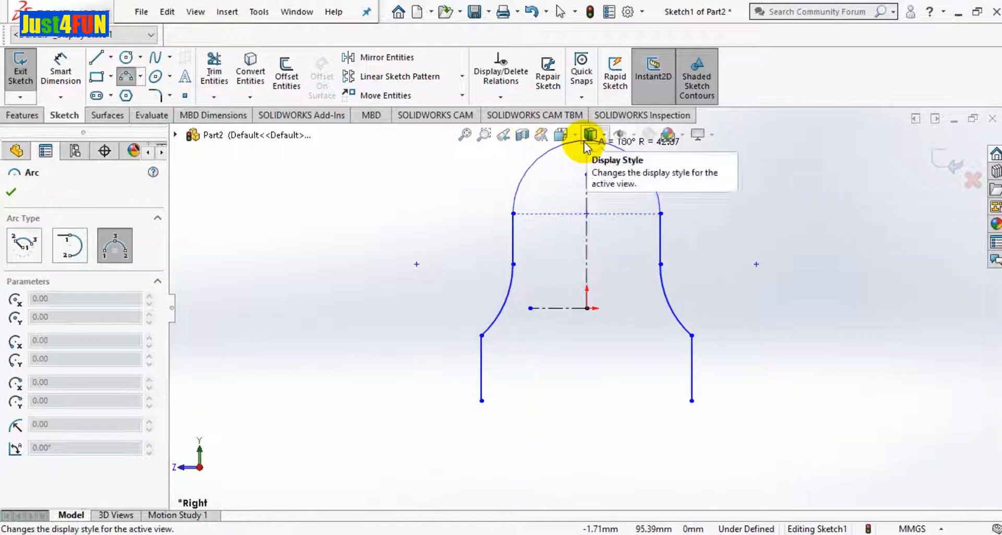
scroll(586, 147, up, 1)
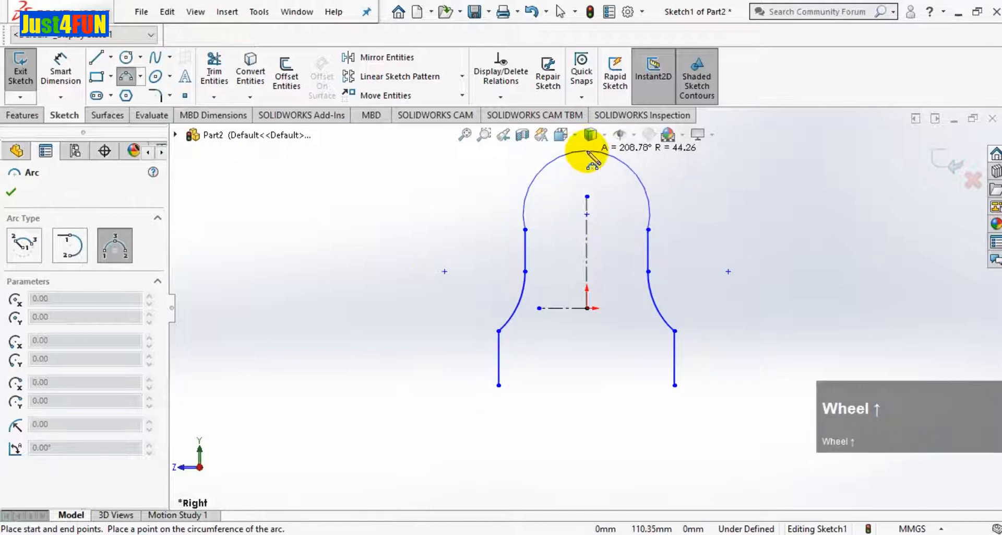
click(586, 168)
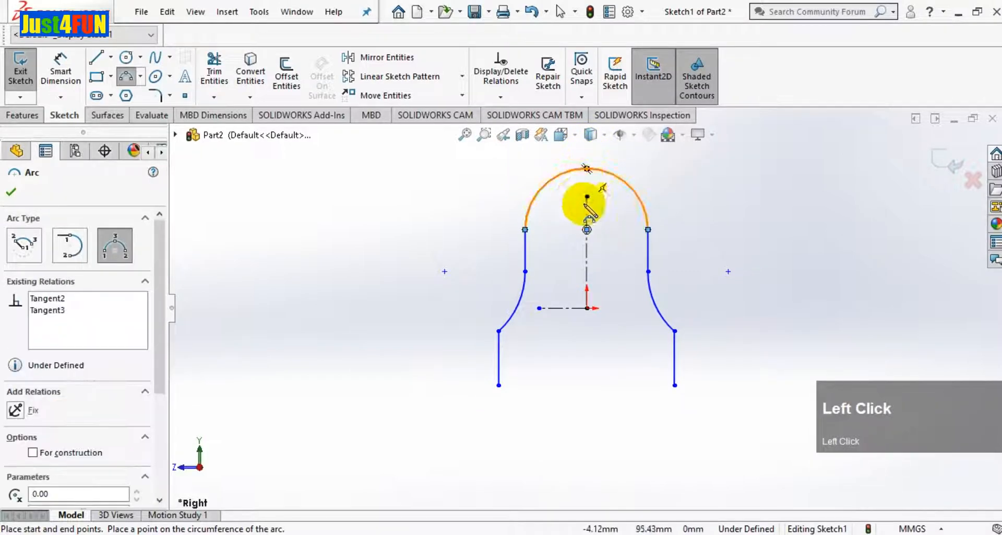
Close the profile with a downward-bulging 3 Point Arc between the lower ends of the two vertical lines
click(498, 386)
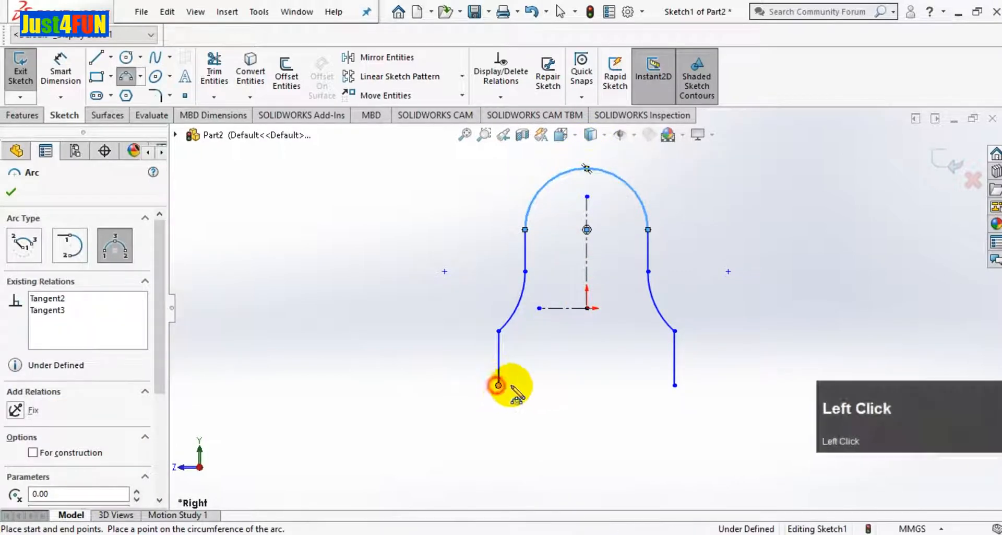
click(675, 385)
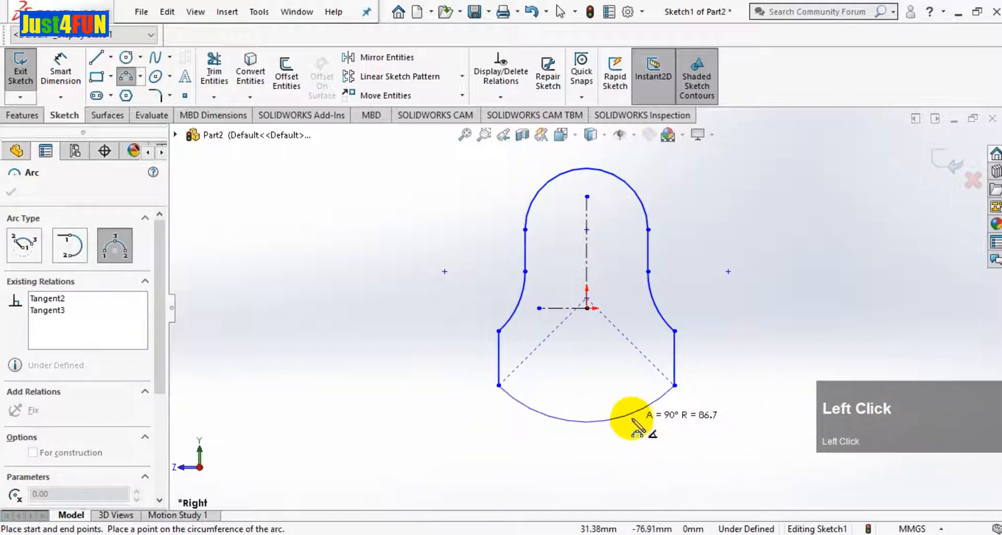
click(633, 425)
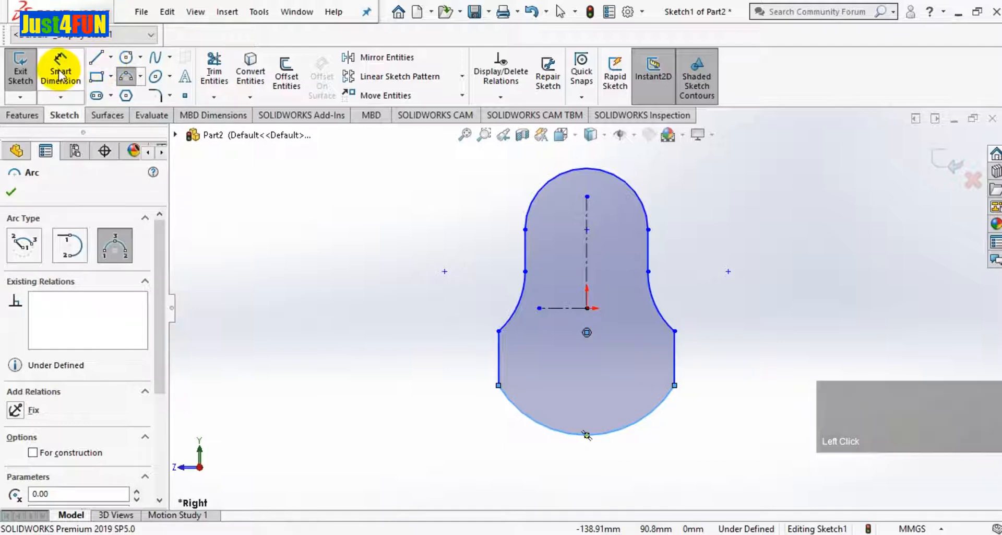
Check the reference drawing and dimension the width between the lower arc's two endpoints as 80 mm
click(460, 533)
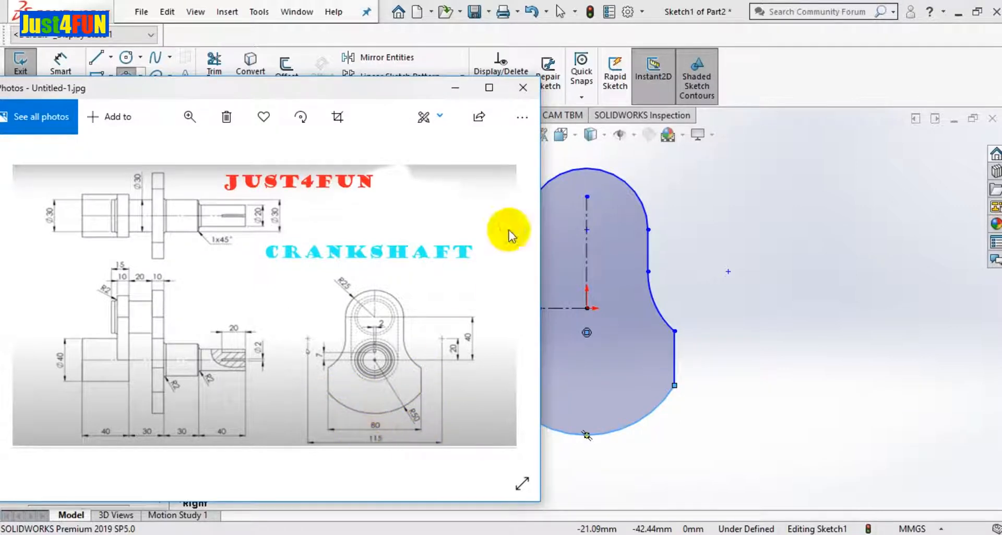
click(455, 87)
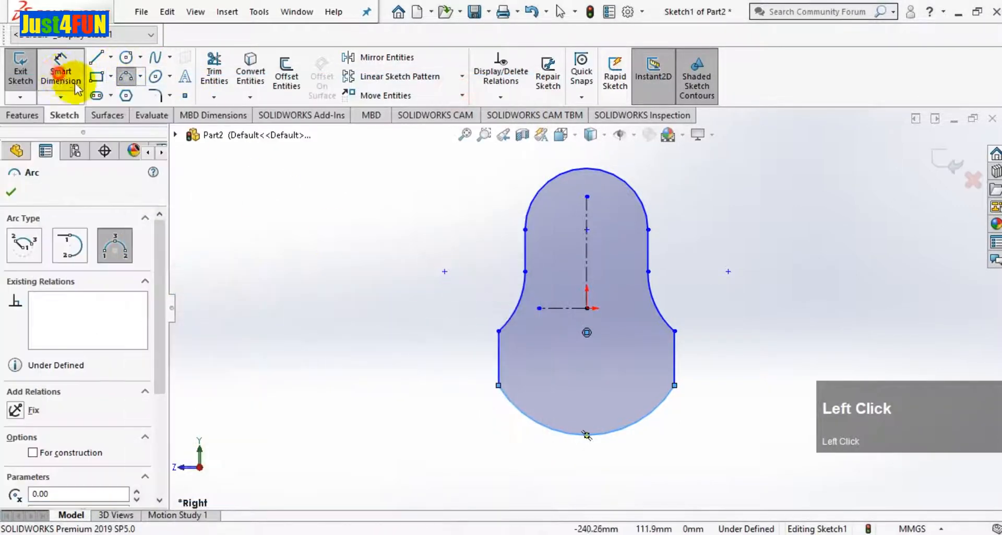
click(498, 386)
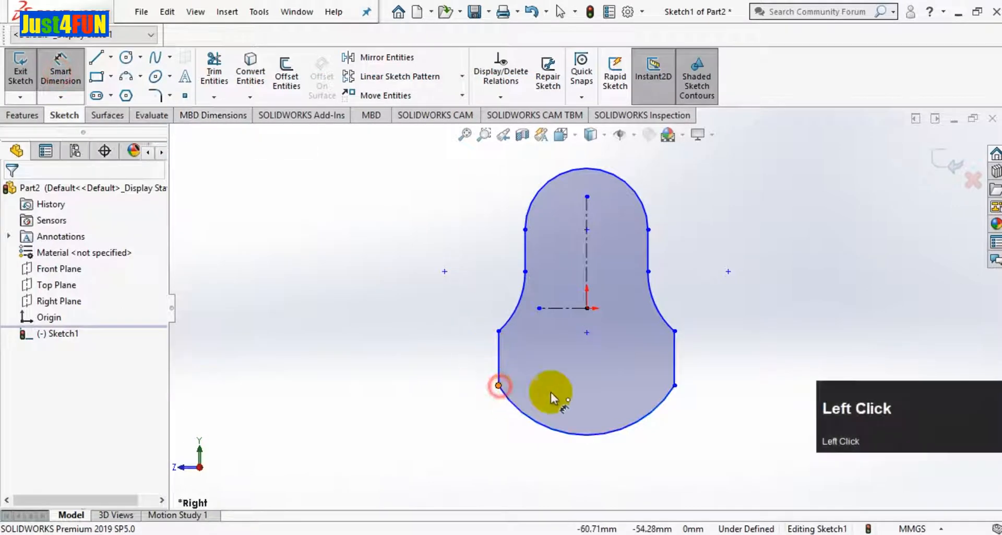
click(675, 386)
click(648, 473)
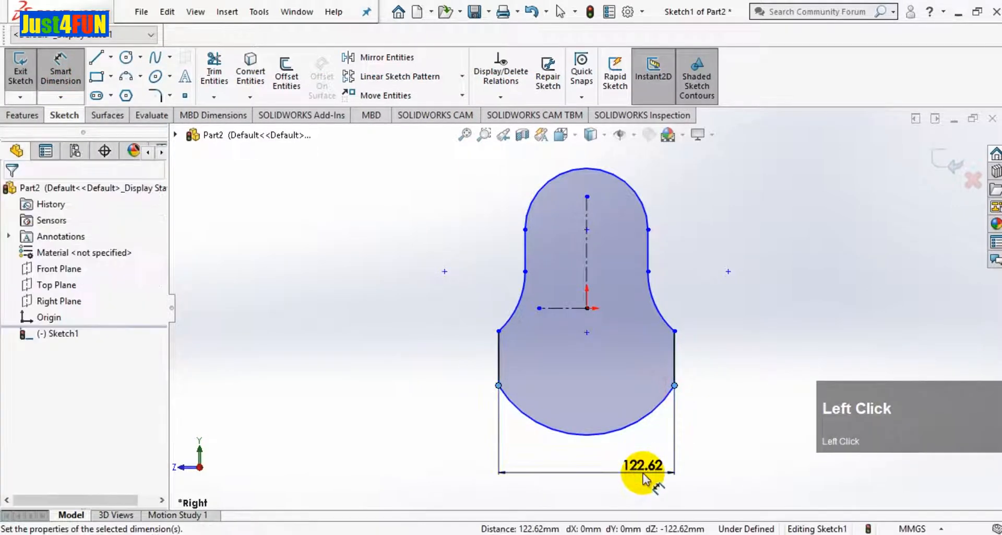
text(80)
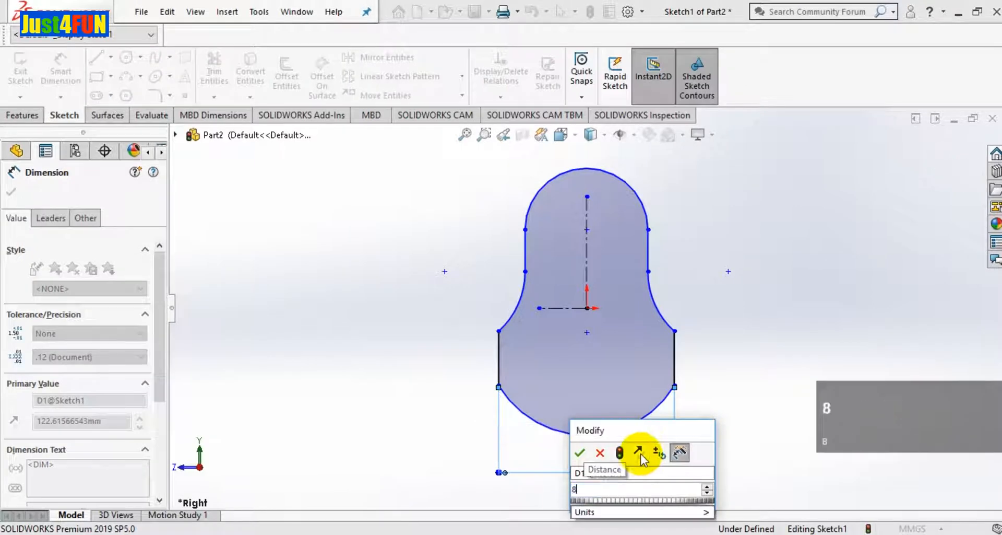
click(601, 488)
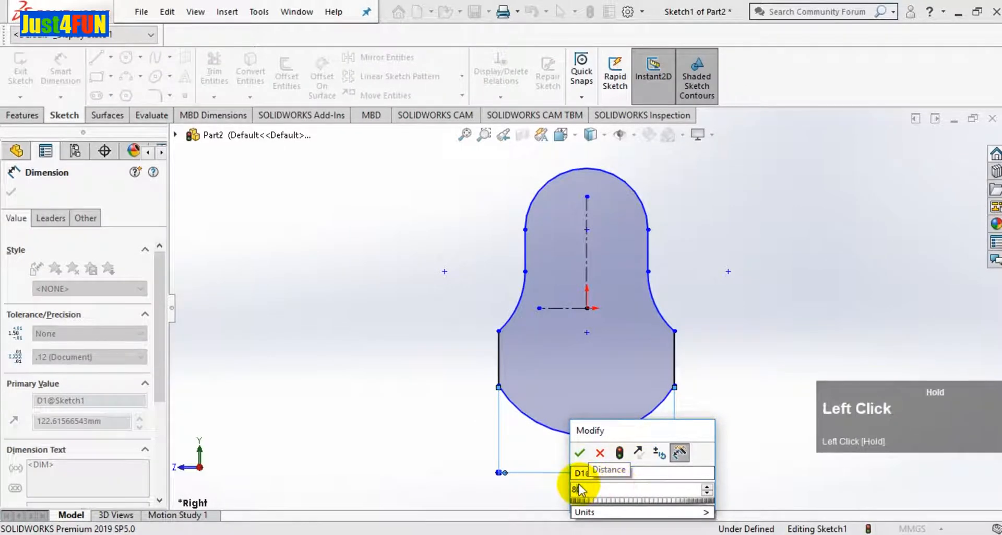
drag(591, 489, 594, 476)
click(581, 453)
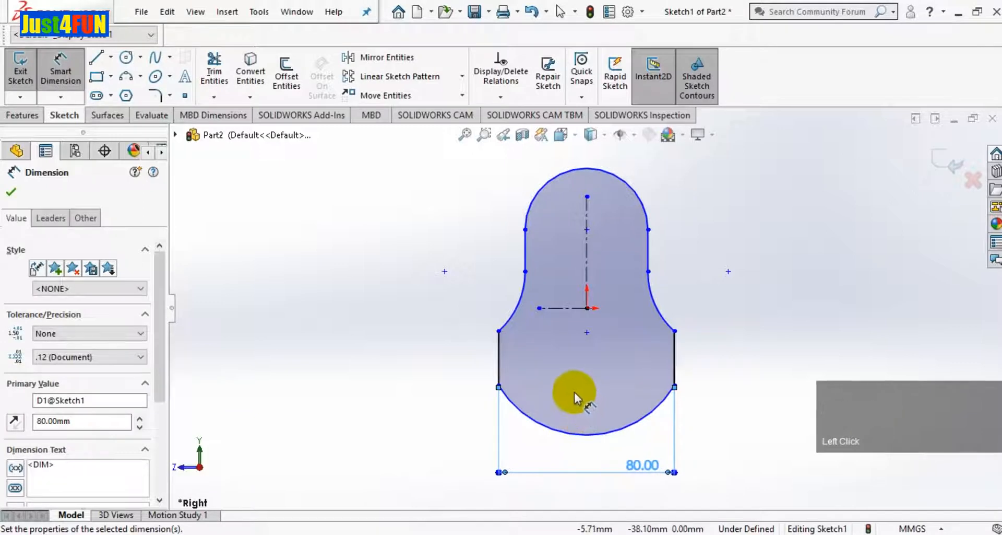
Check the reference drawing and dimension the horizontal distance between the centers of the two side arcs as 115 mm
click(533, 533)
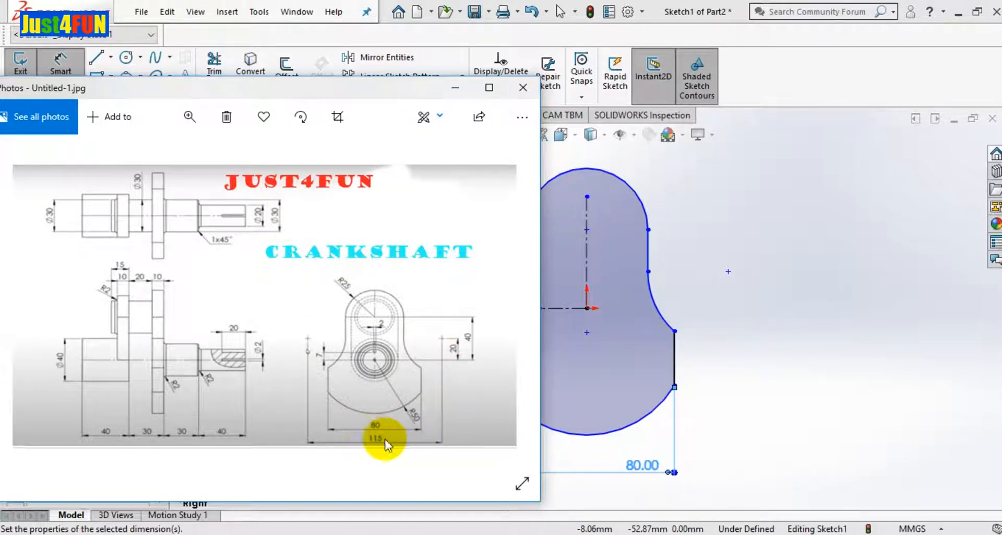
click(455, 89)
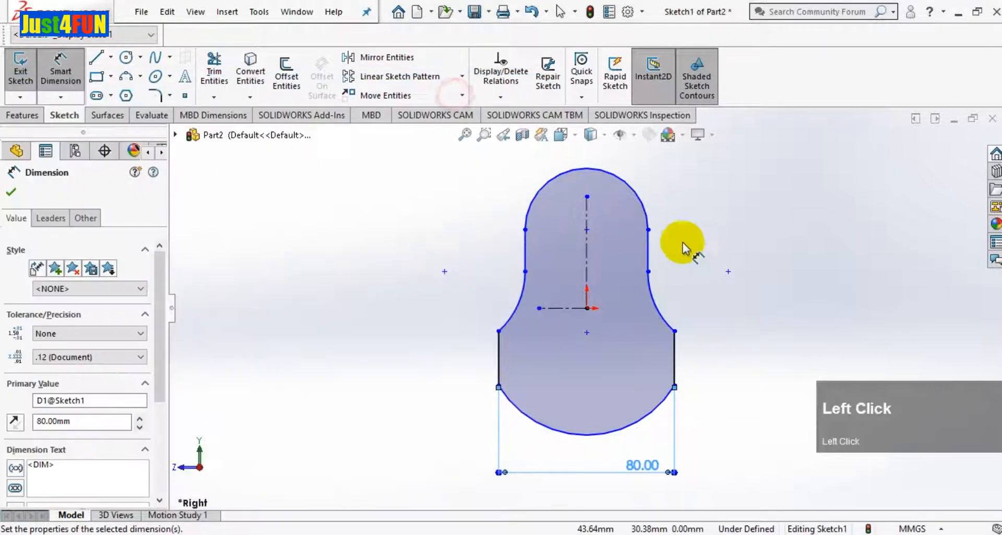
click(737, 274)
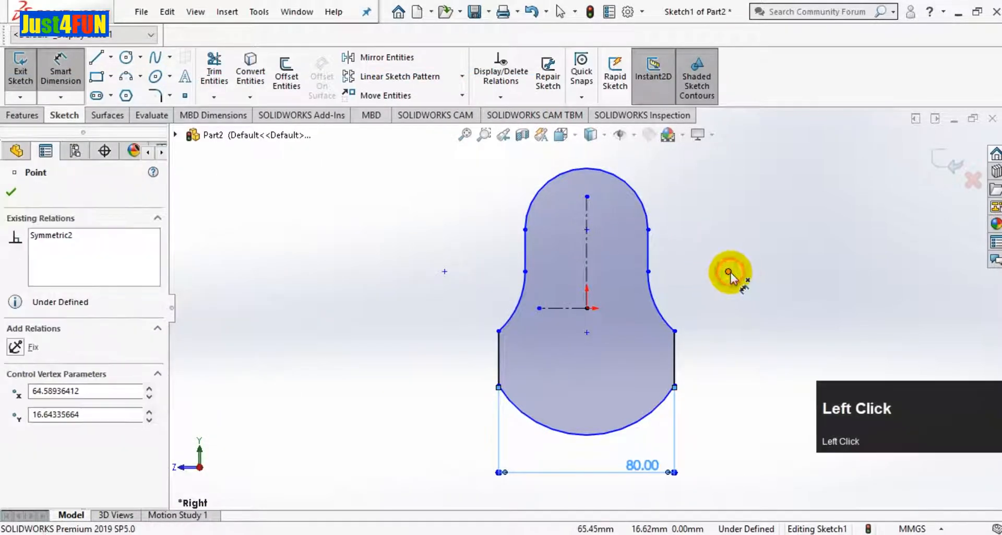
click(445, 272)
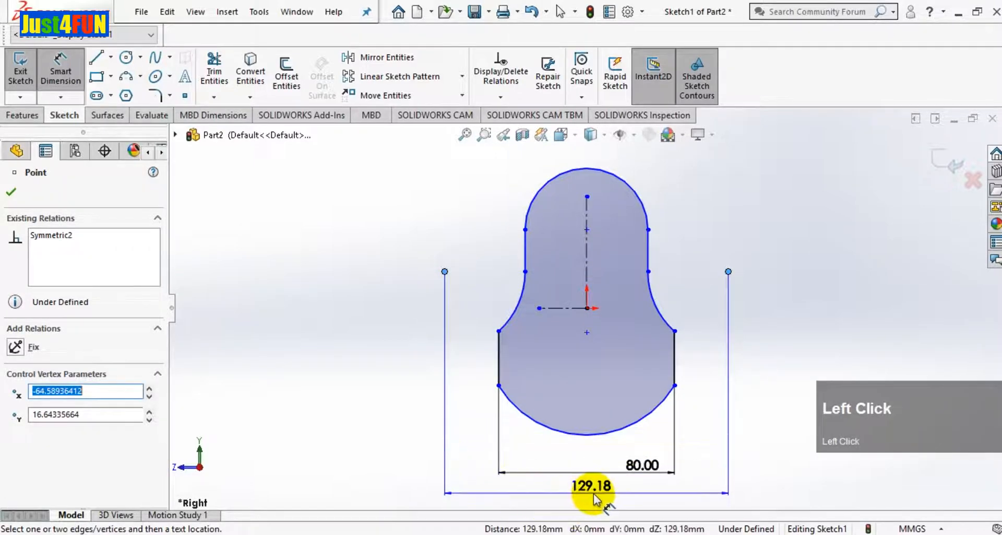
click(593, 497)
text(11)
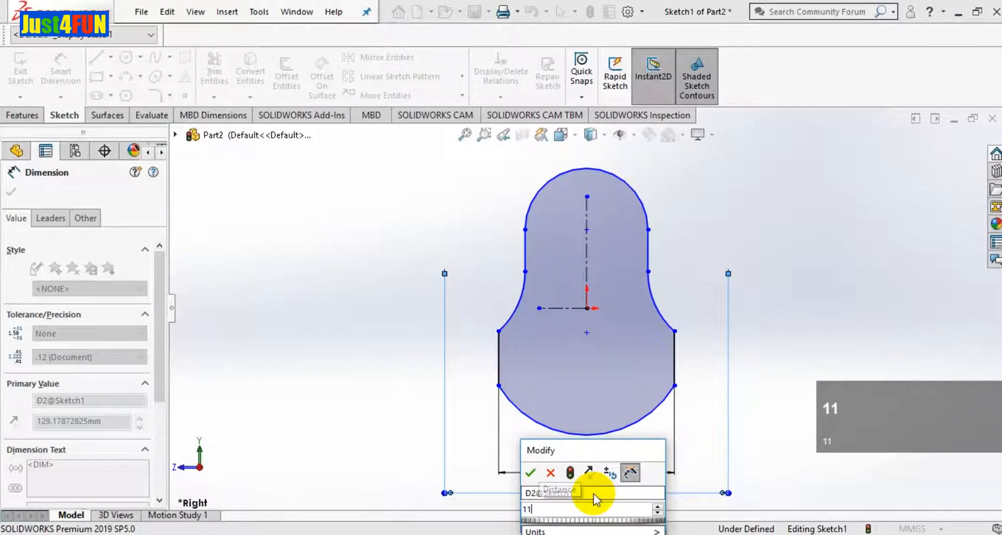
text(5)
click(450, 503)
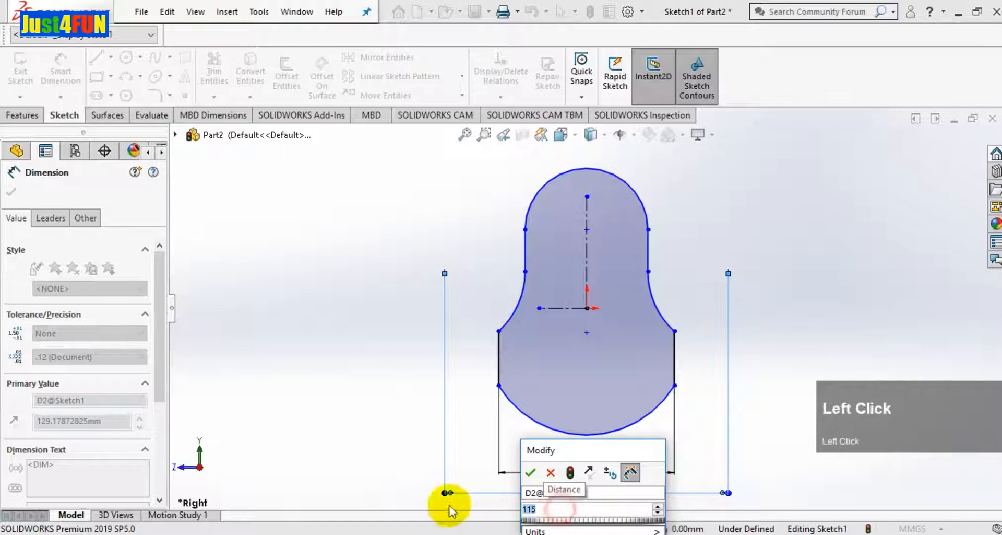
click(530, 473)
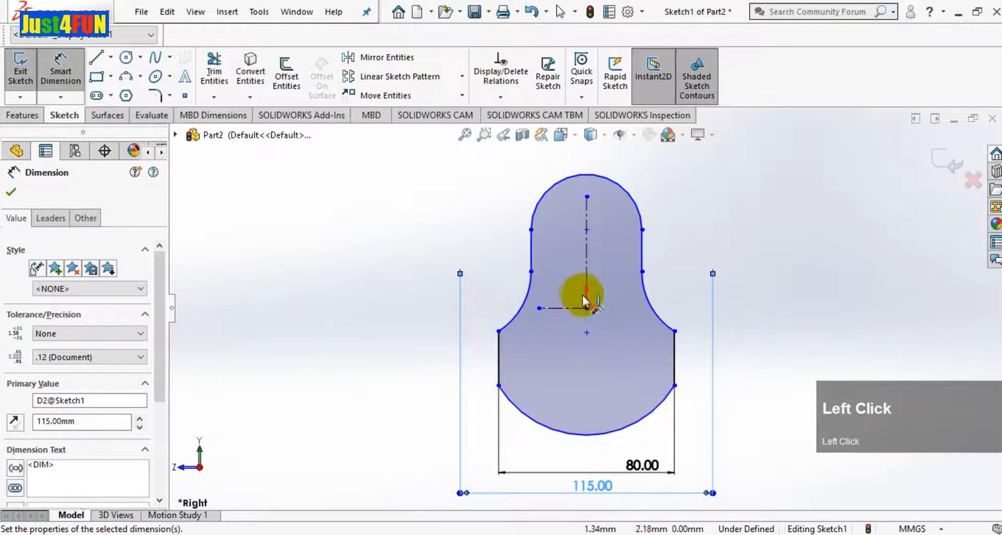
scroll(585, 301, up, 2)
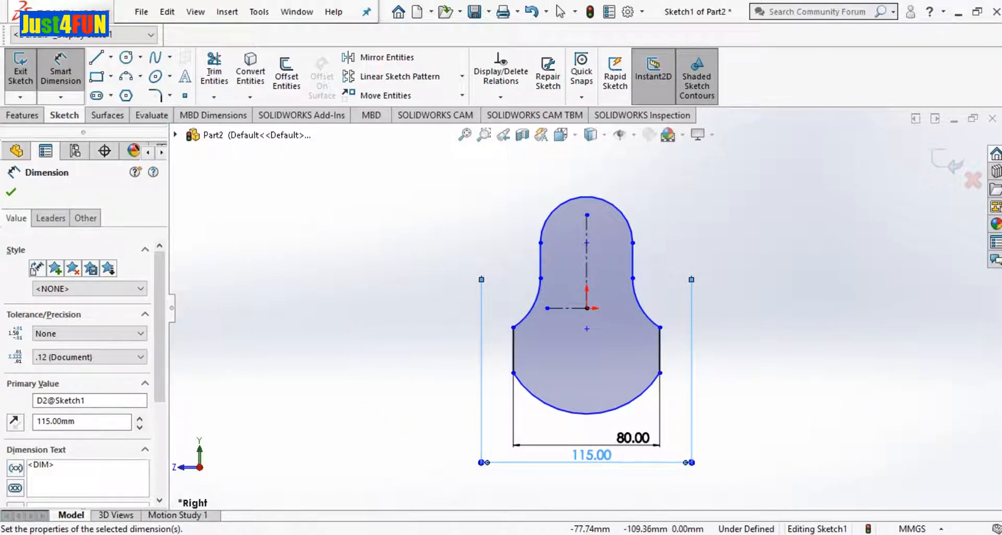
key(Escape)
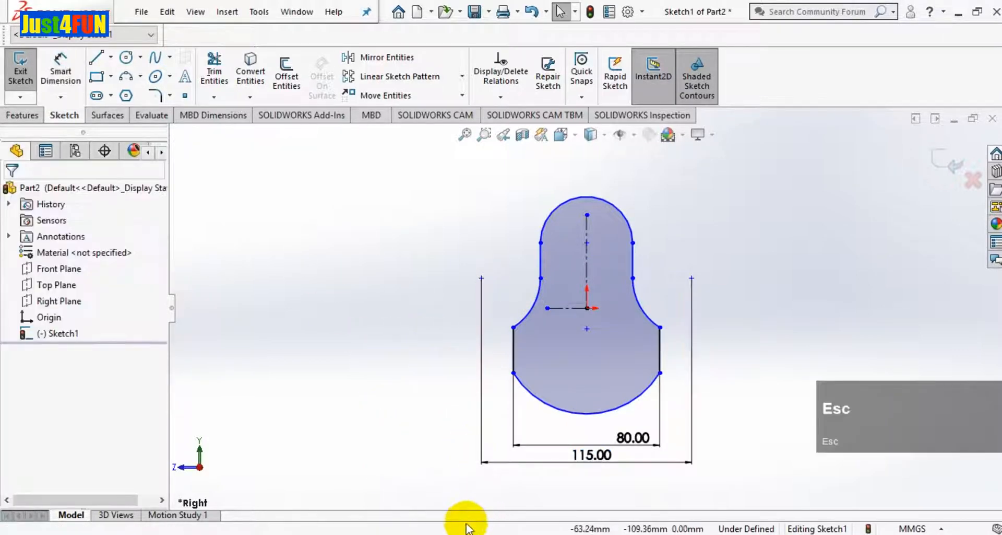
Merge the center point of the bottom arc with the sketch origin
click(587, 328)
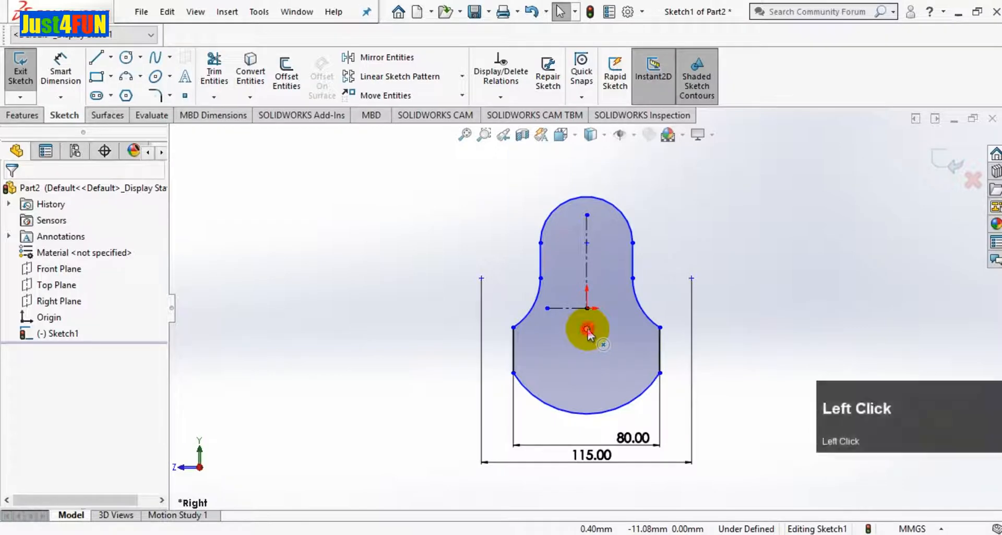
ctrl+click(587, 308)
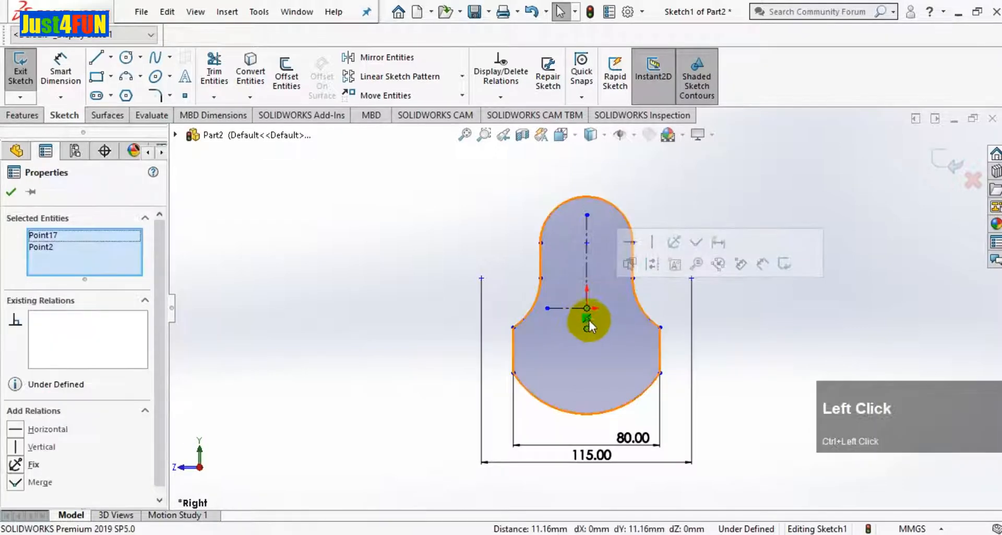
click(695, 246)
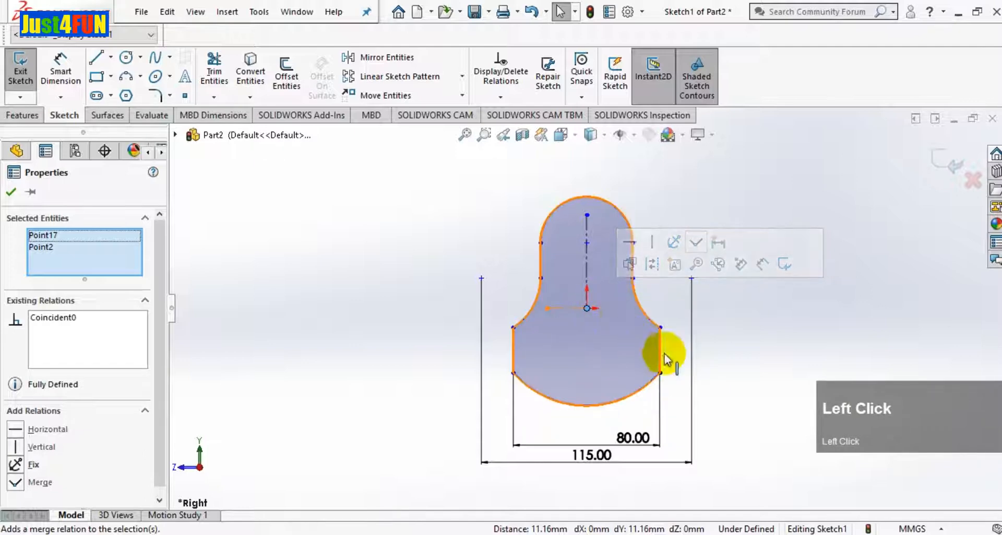
click(380, 265)
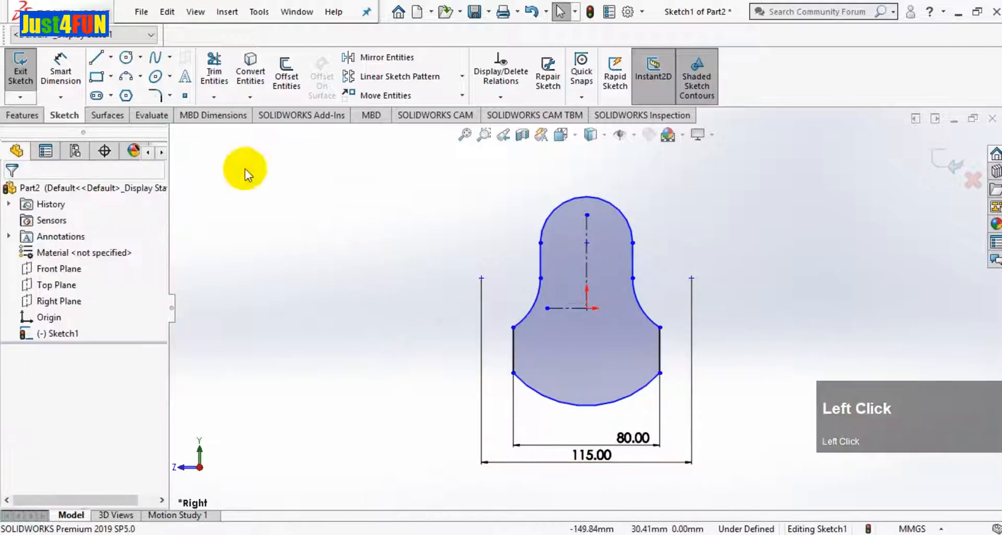
Consult the reference drawing and dimension the upper semicircular arc with a 25 mm radius
click(60, 66)
key(alt+Tab)
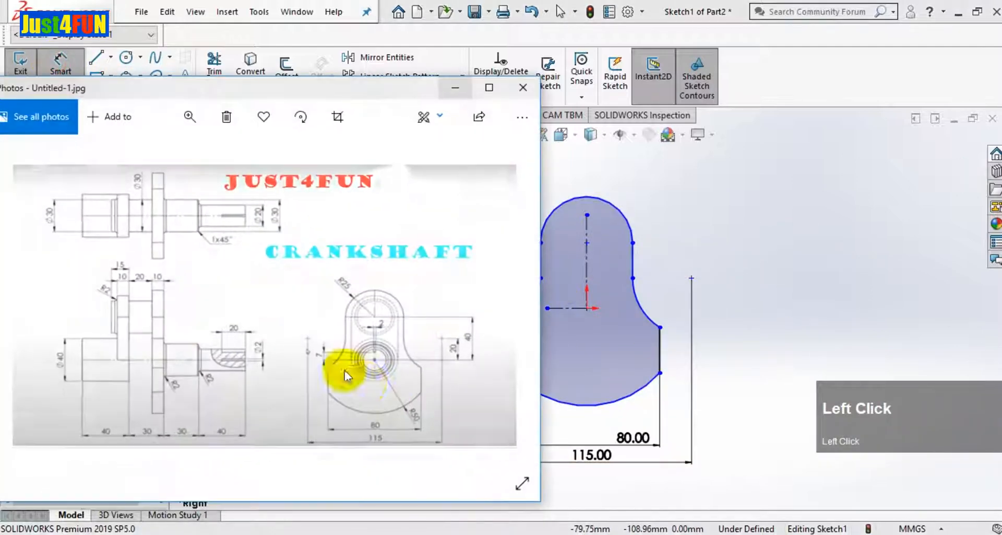
drag(328, 98, 299, 68)
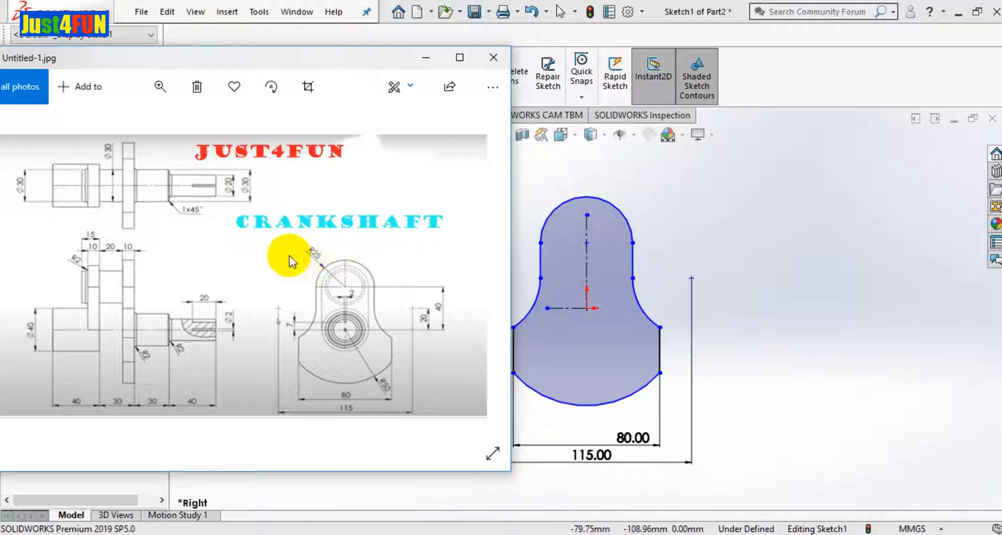
click(426, 58)
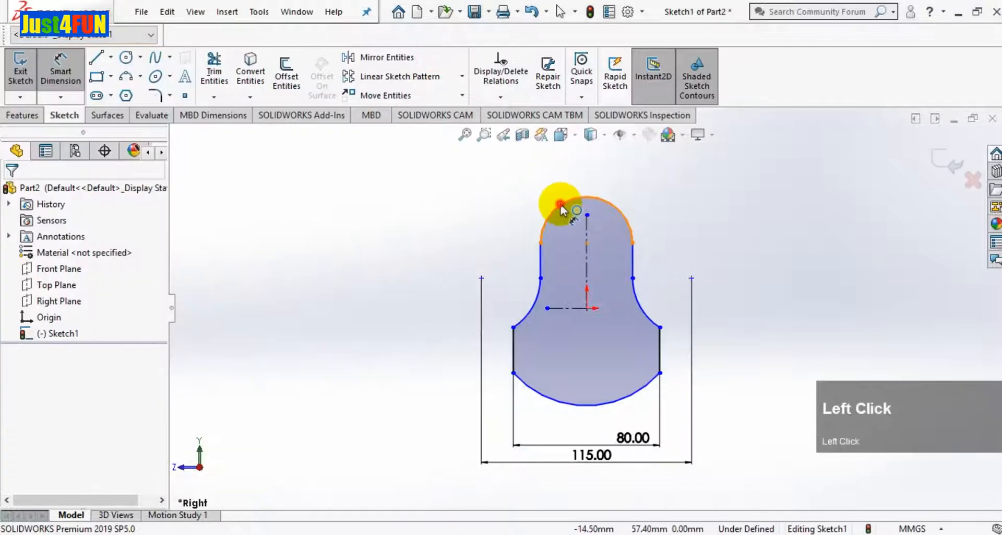
click(562, 209)
click(513, 188)
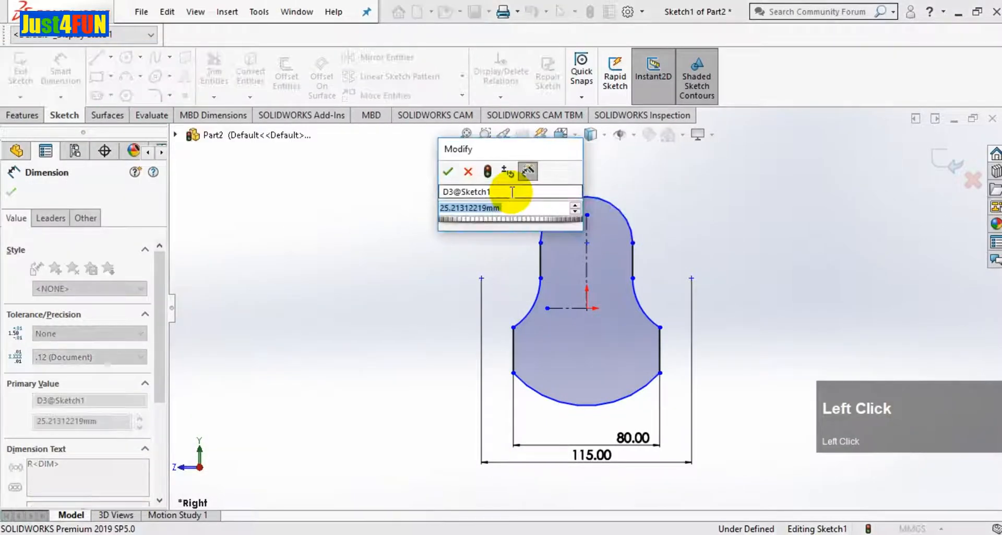
text(25)
key(Return)
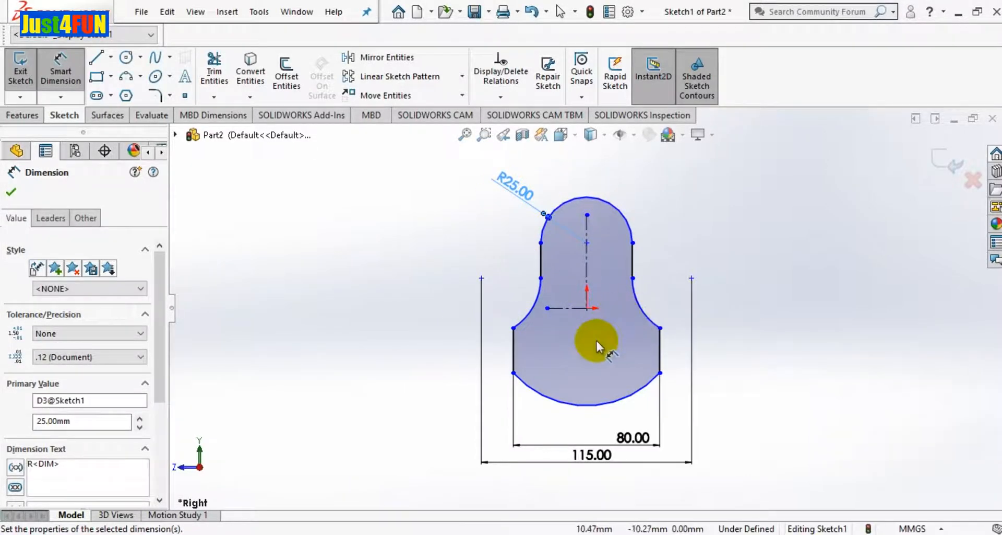
Look up the center spacing in the reference drawing and dimension the upper arc's center 40 mm above the origin
click(474, 533)
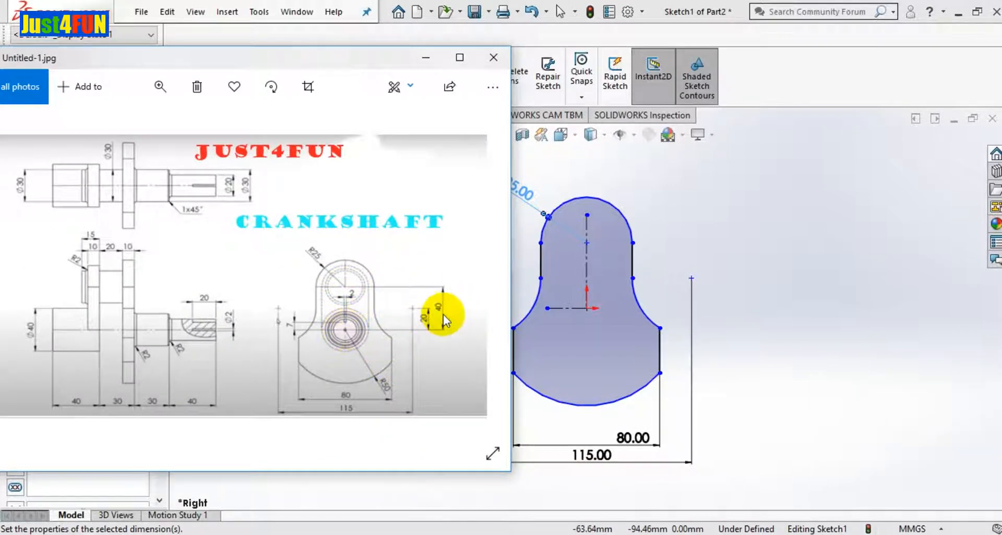
click(426, 58)
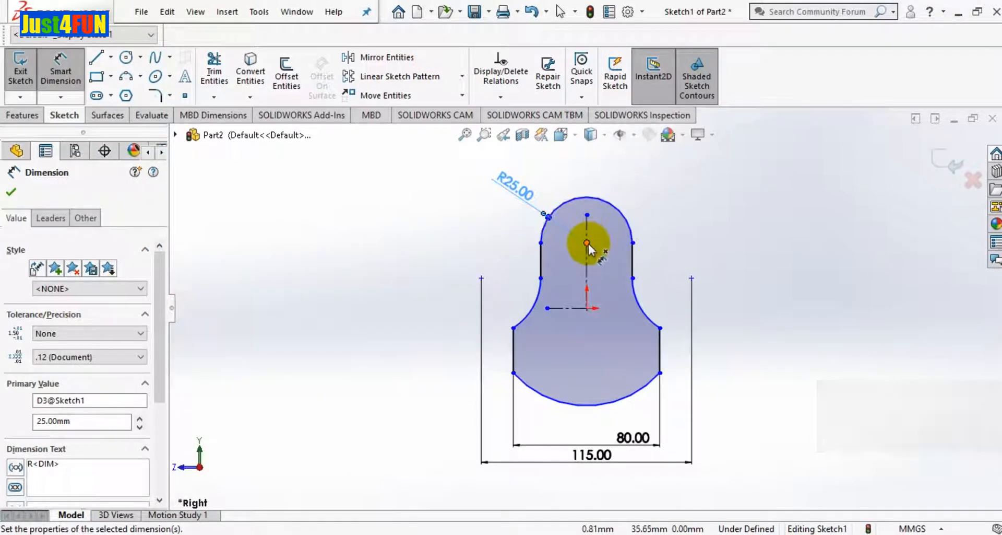
click(585, 243)
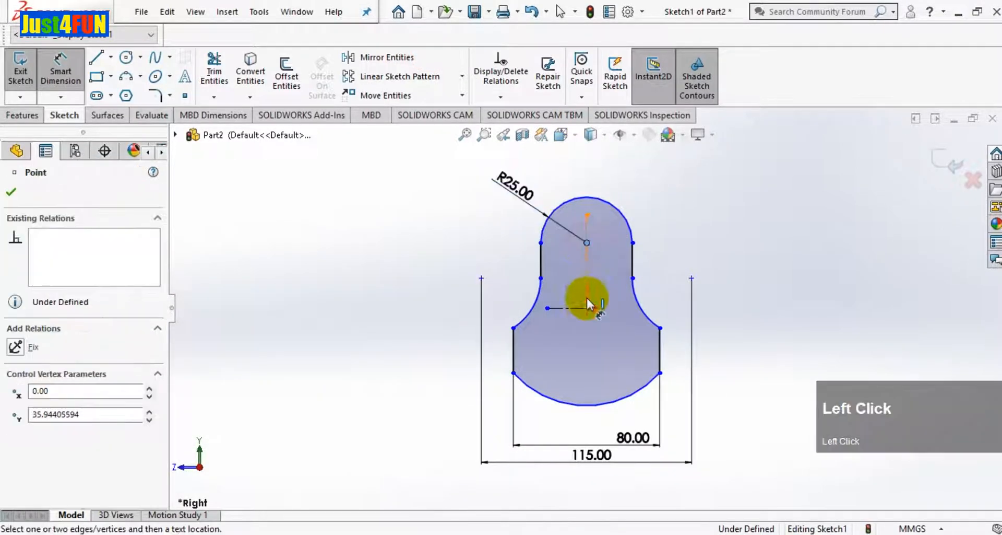
click(785, 289)
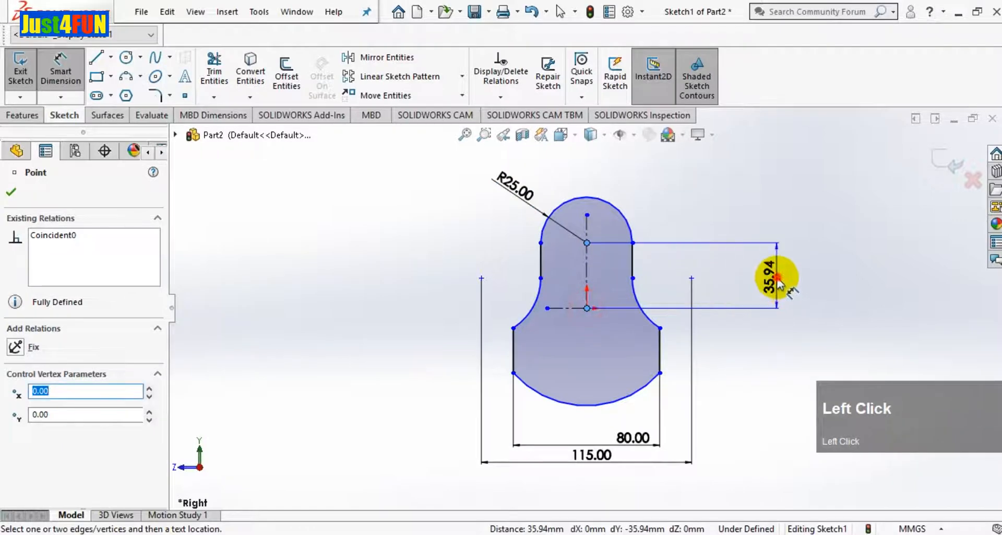
double_click(770, 276)
text(4)
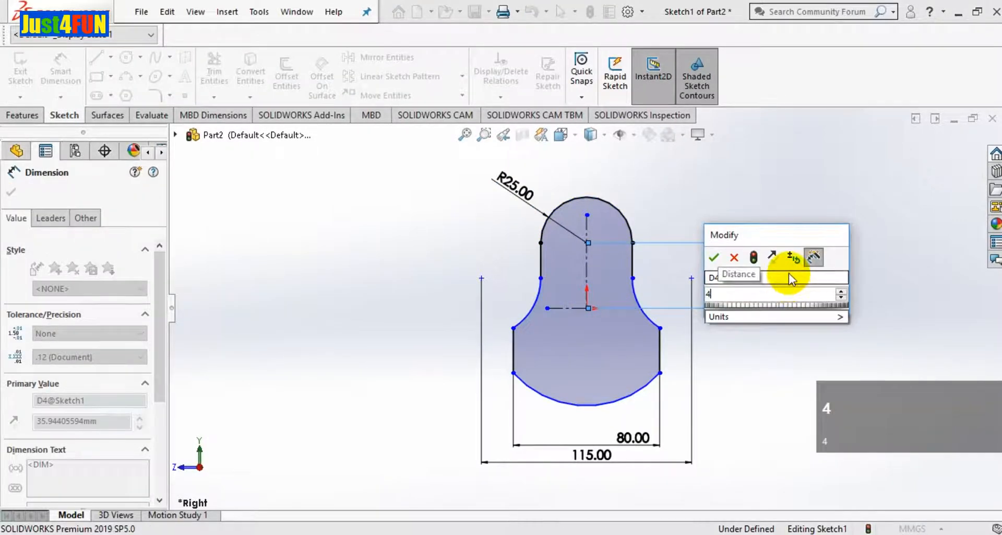
text(0)
key(Return)
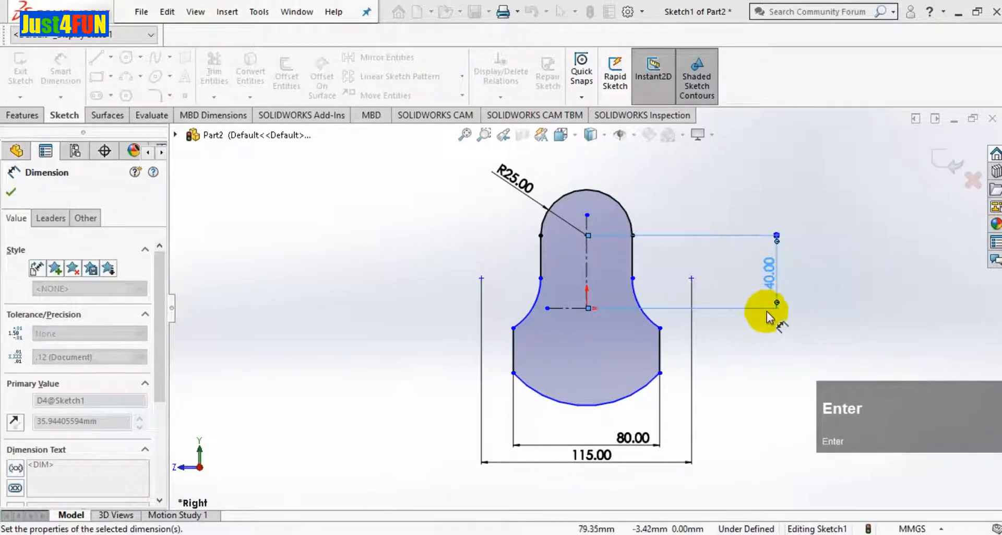
Check the reference drawing and set the vertical distance from a side arc's center to the origin to 20 mm
click(456, 528)
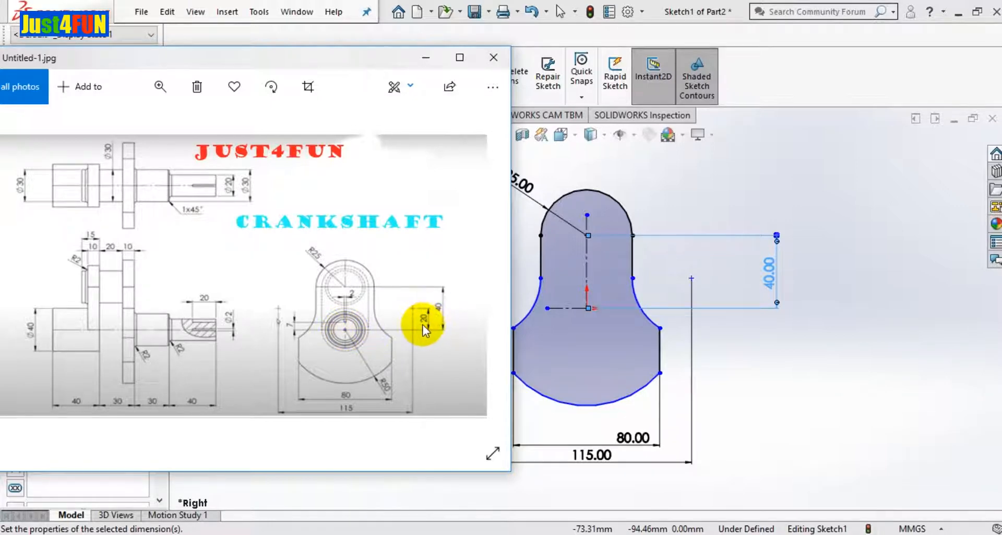
click(426, 58)
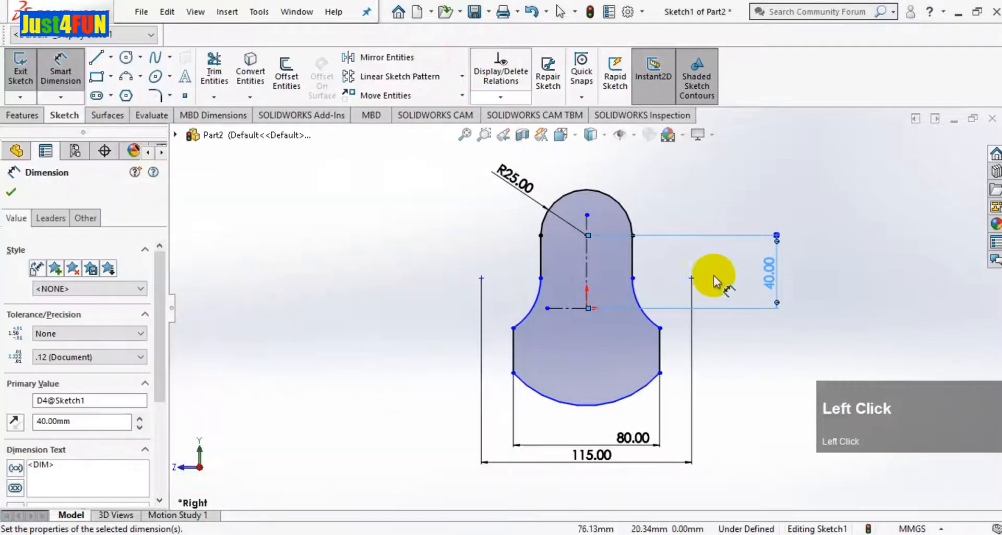
click(692, 279)
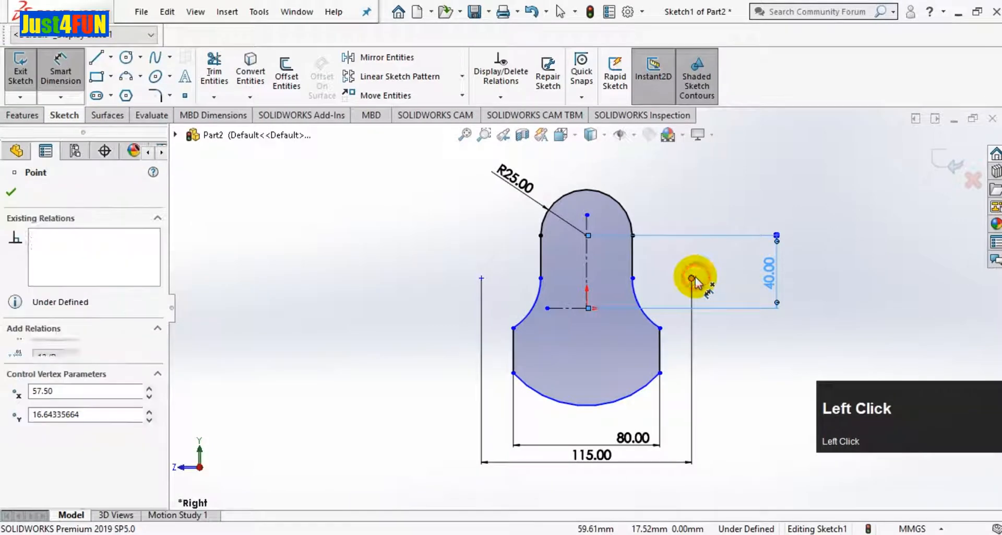
click(586, 309)
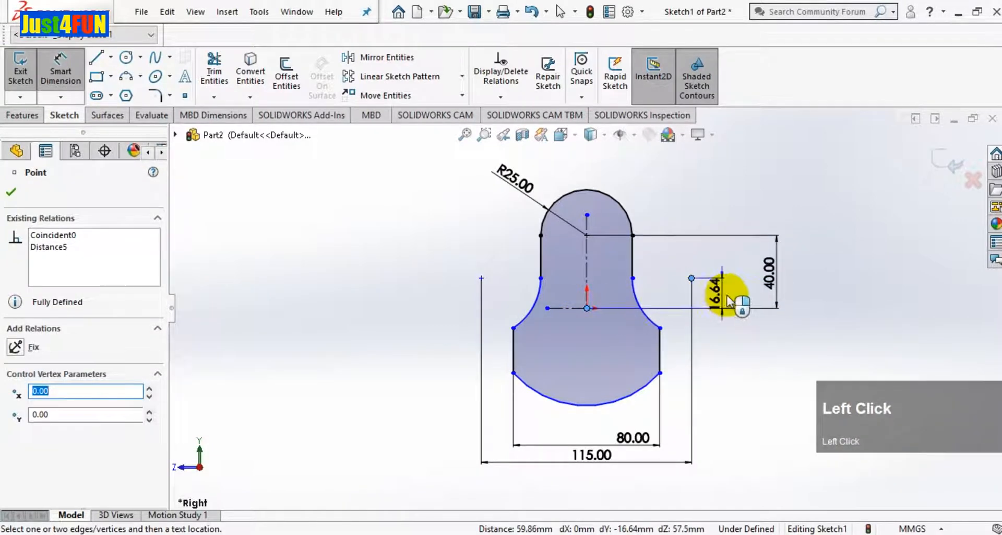
click(748, 295)
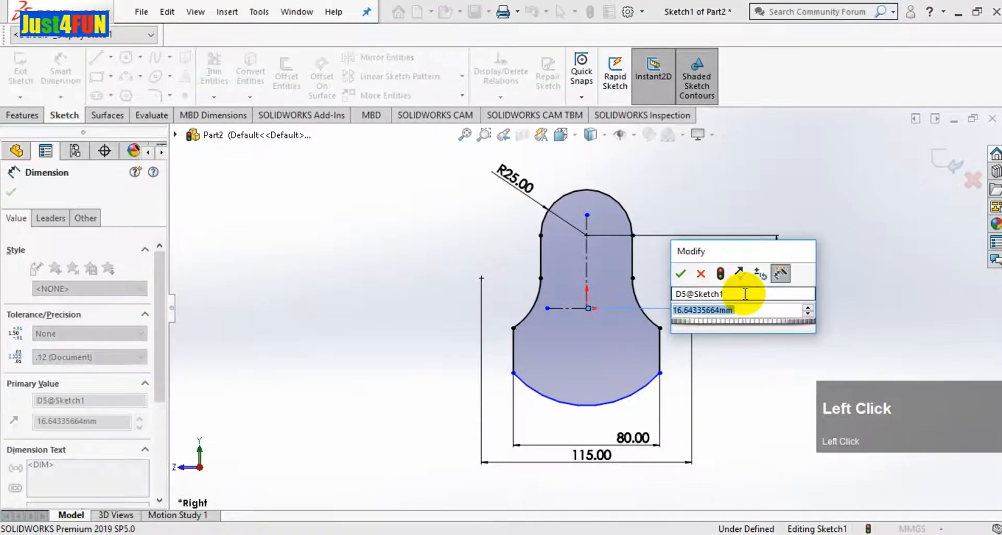
text(20)
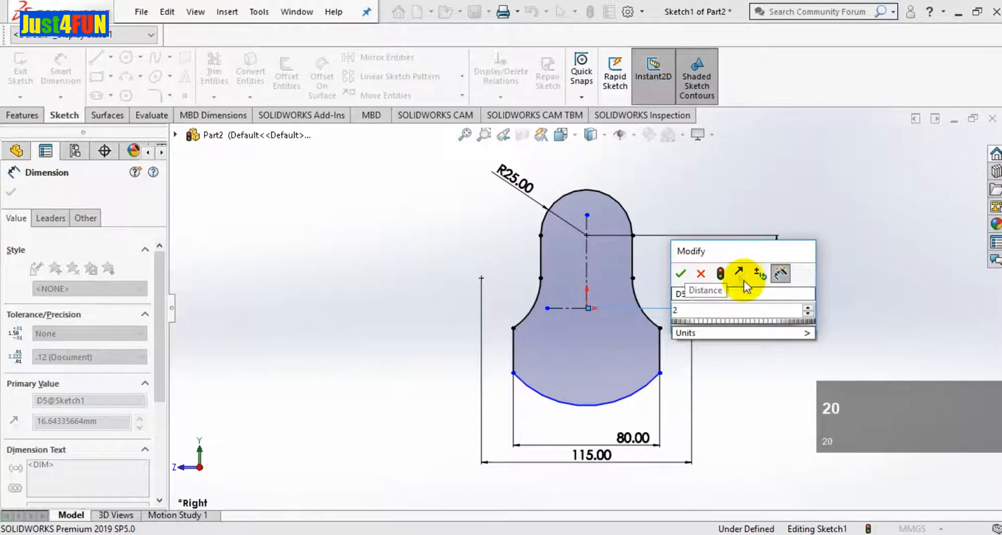
click(731, 305)
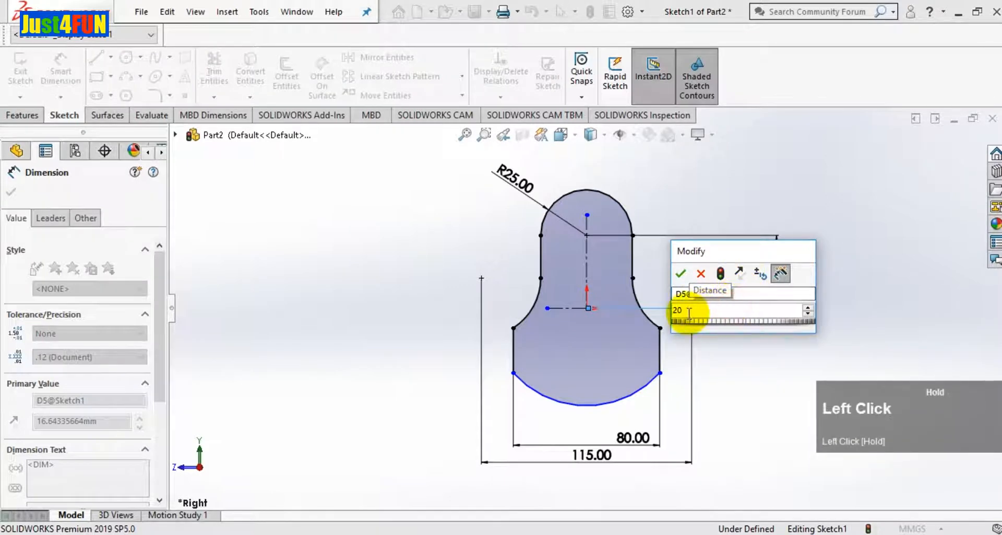
drag(690, 312, 655, 309)
click(690, 272)
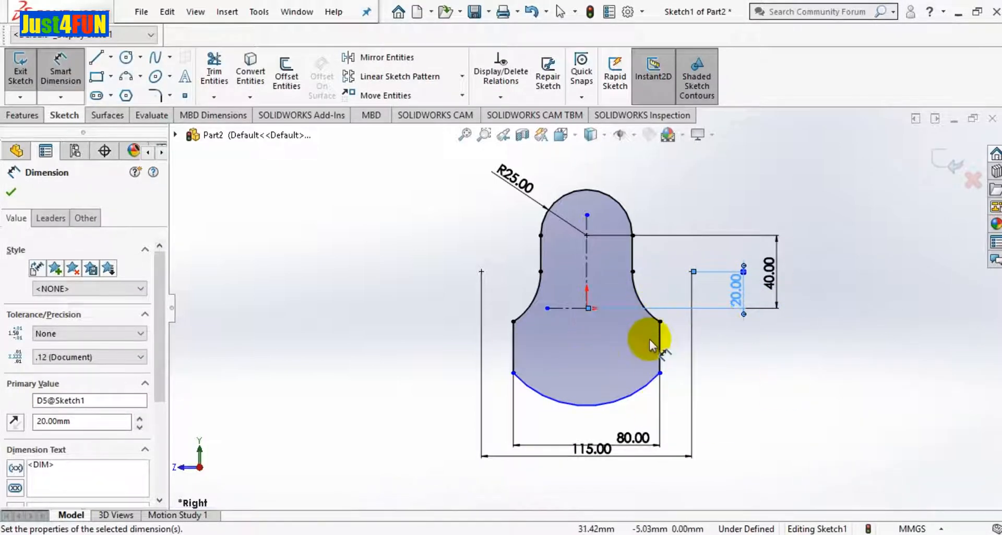
Check the reference drawing and dimension the bottom arc of the web profile with a 50 mm radius
click(472, 534)
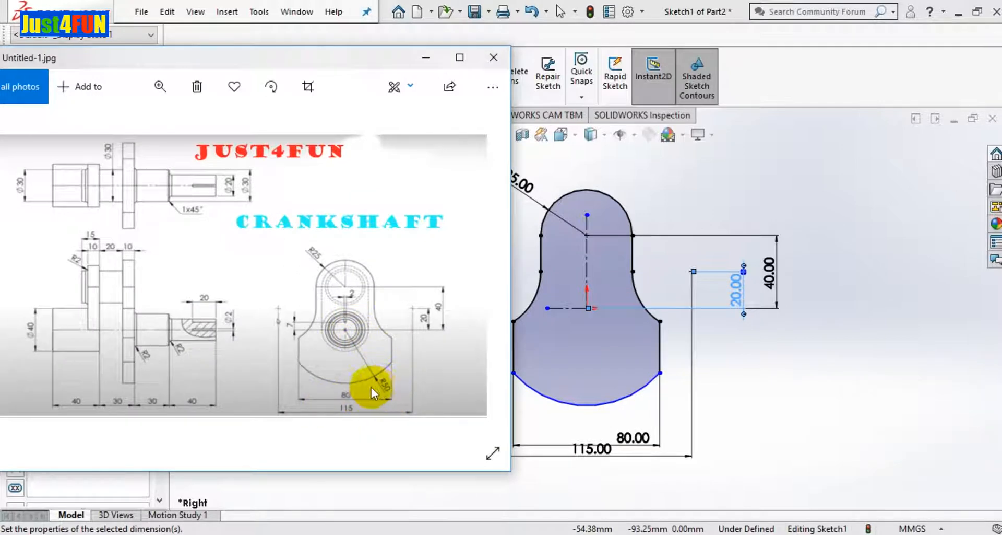
click(426, 57)
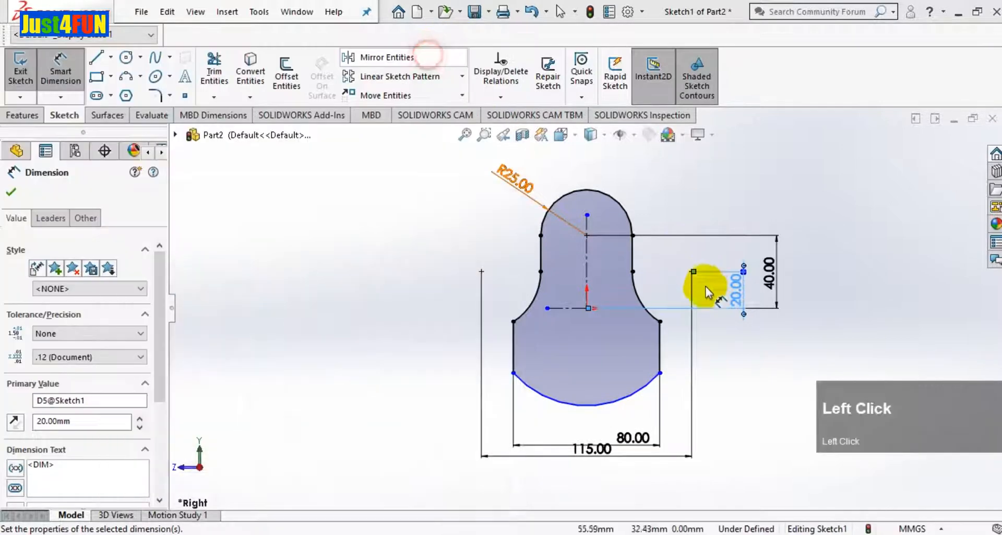
click(625, 398)
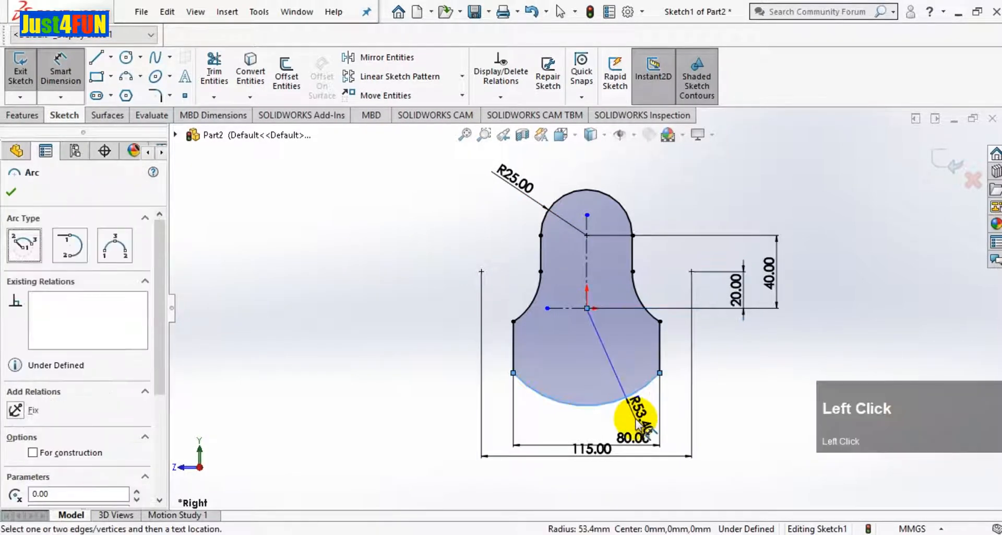
click(607, 371)
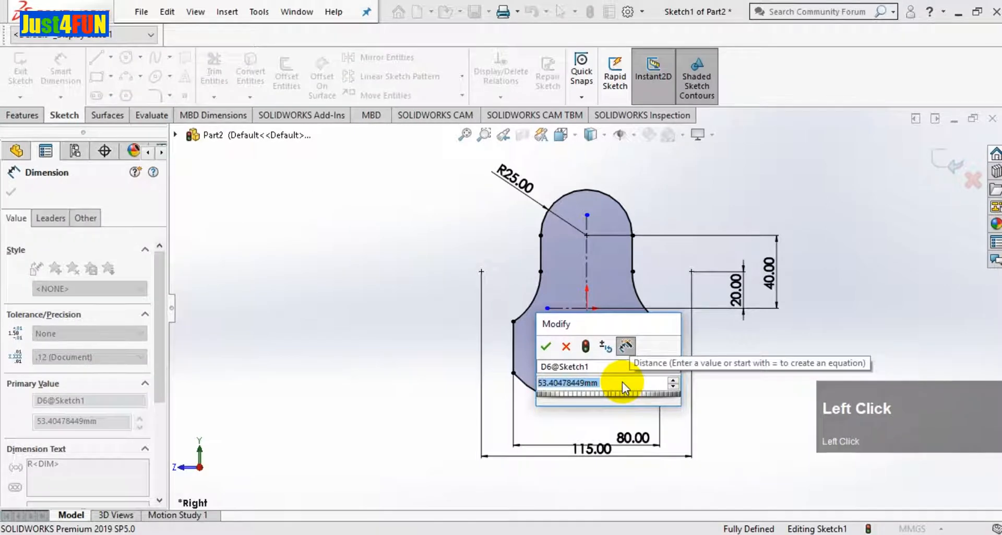
text(50)
key(Return)
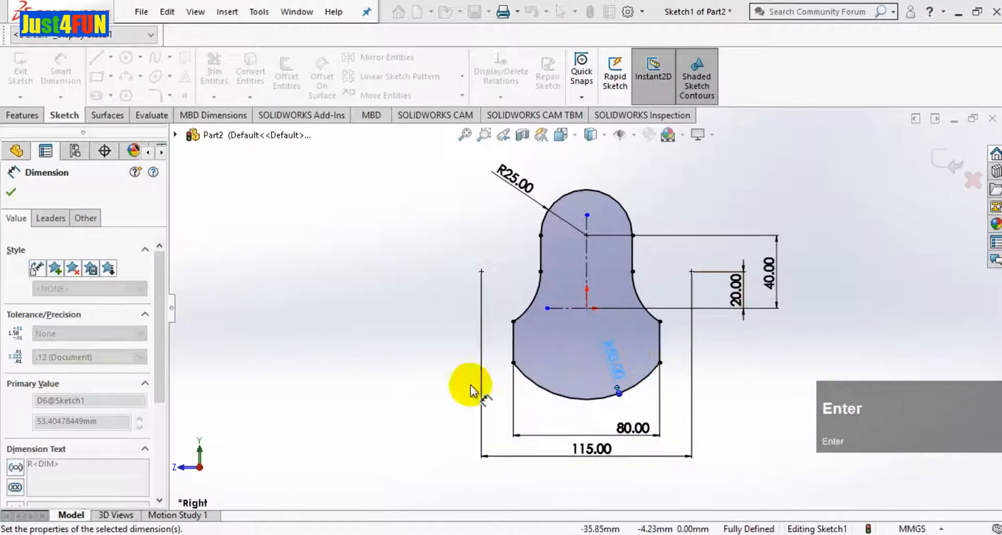
Check the web thickness in the reference drawing and extrude the profile as a 10 mm blind boss
click(22, 114)
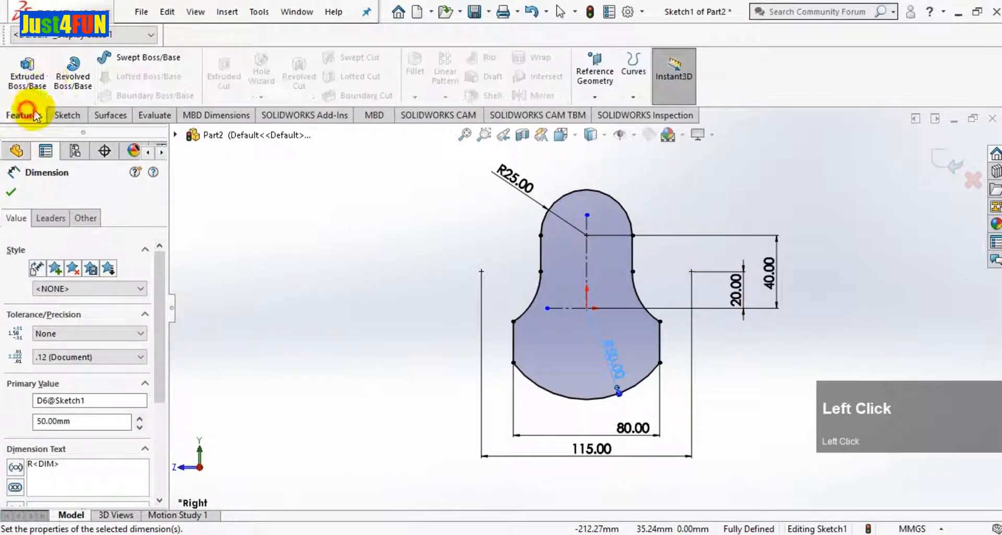
click(27, 71)
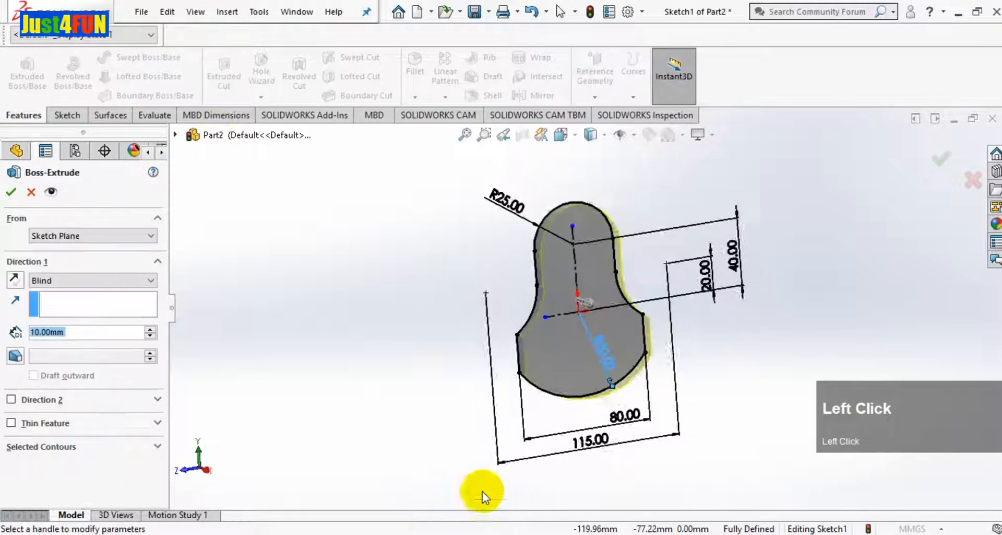
click(429, 533)
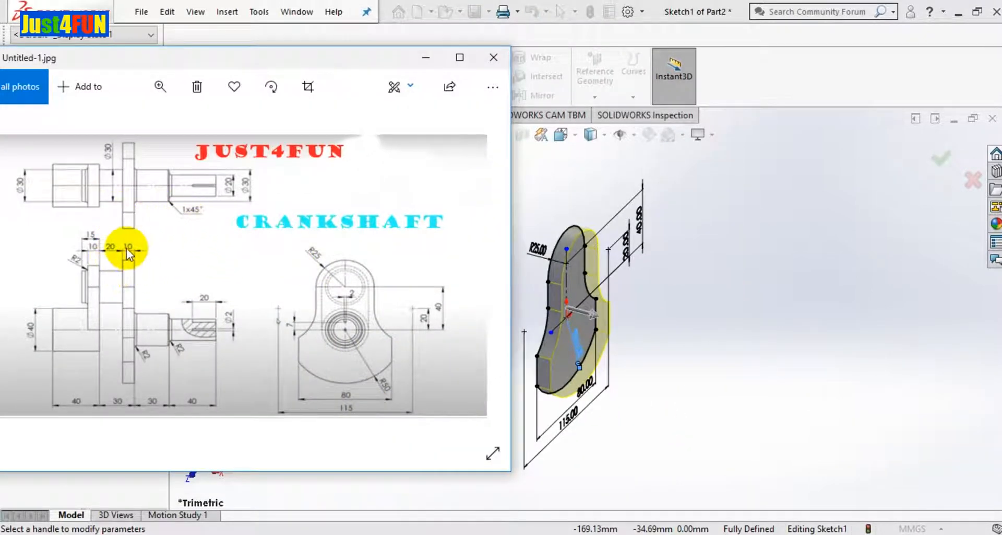
click(426, 58)
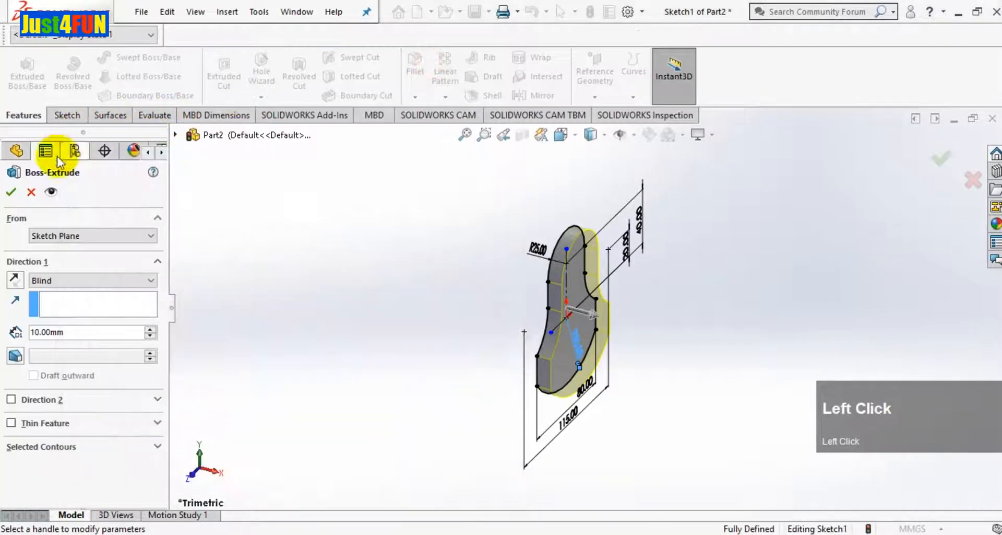
drag(58, 331, 73, 332)
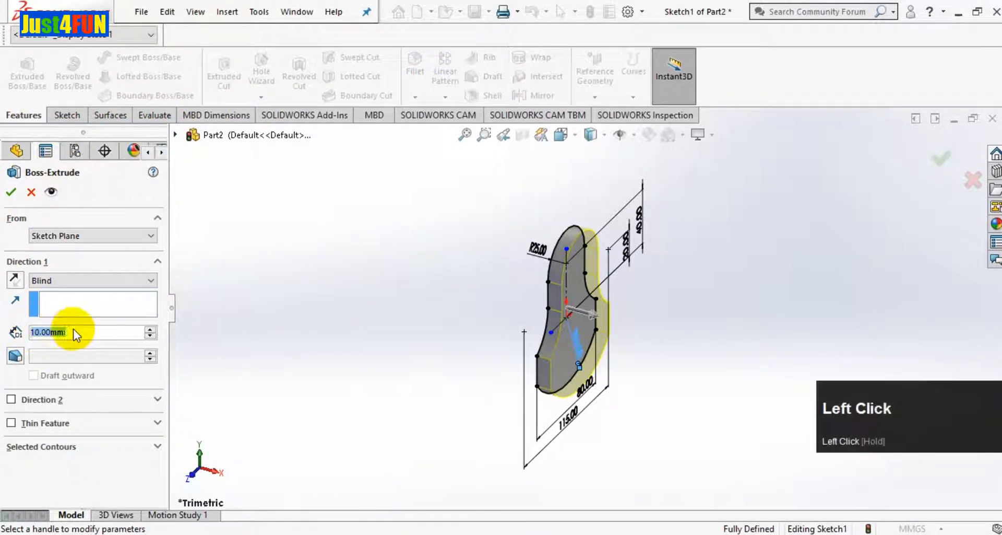
click(52, 281)
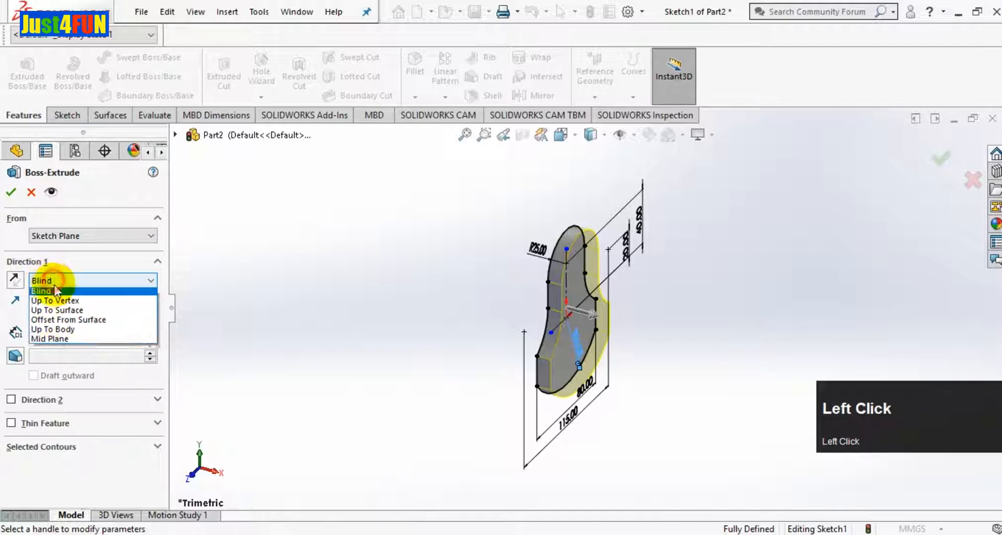
click(57, 280)
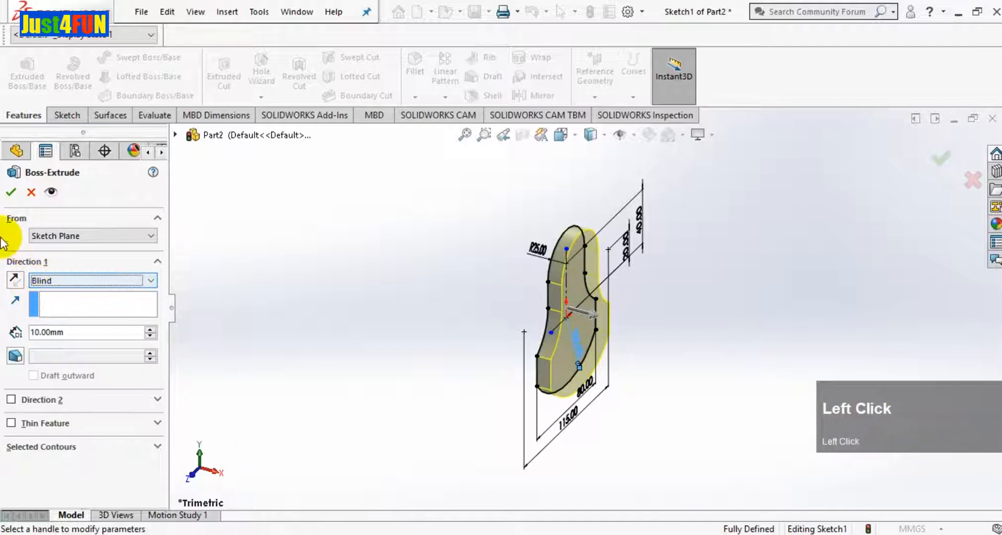
click(10, 192)
click(415, 312)
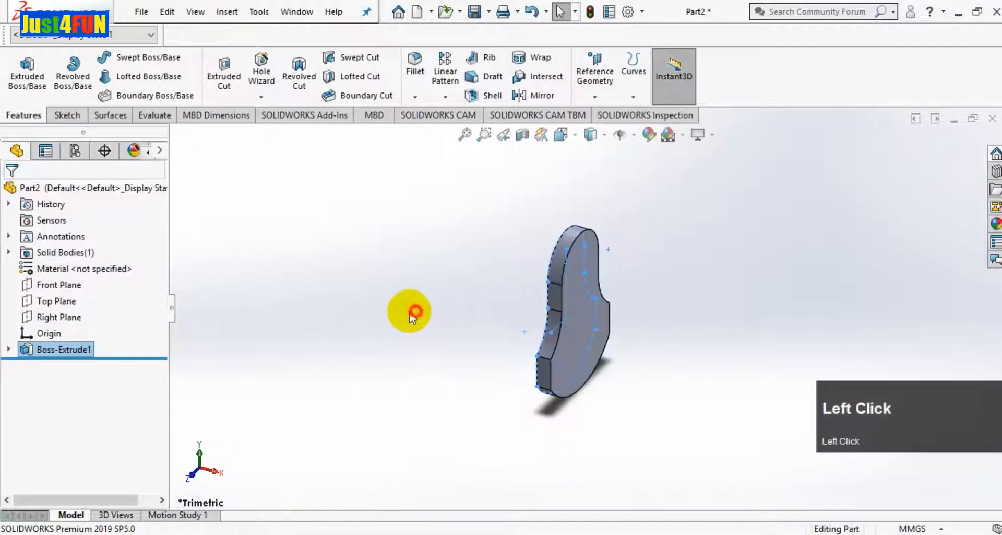
Consult the reference drawing and sketch a circle about 27 mm in diameter on the web's sketch-plane face, concentric with the upper arc
right_click(287, 263)
click(337, 323)
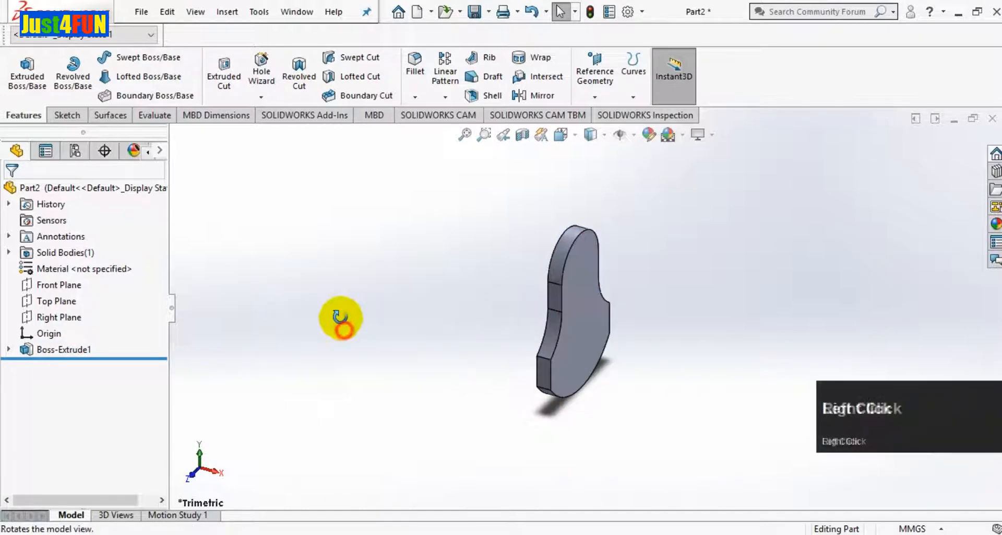
drag(340, 320, 458, 326)
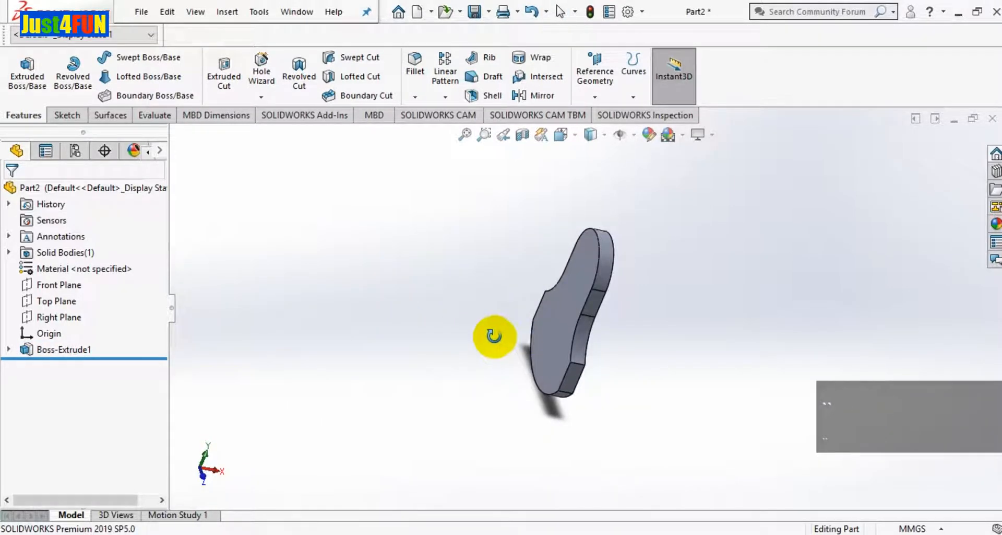
click(553, 323)
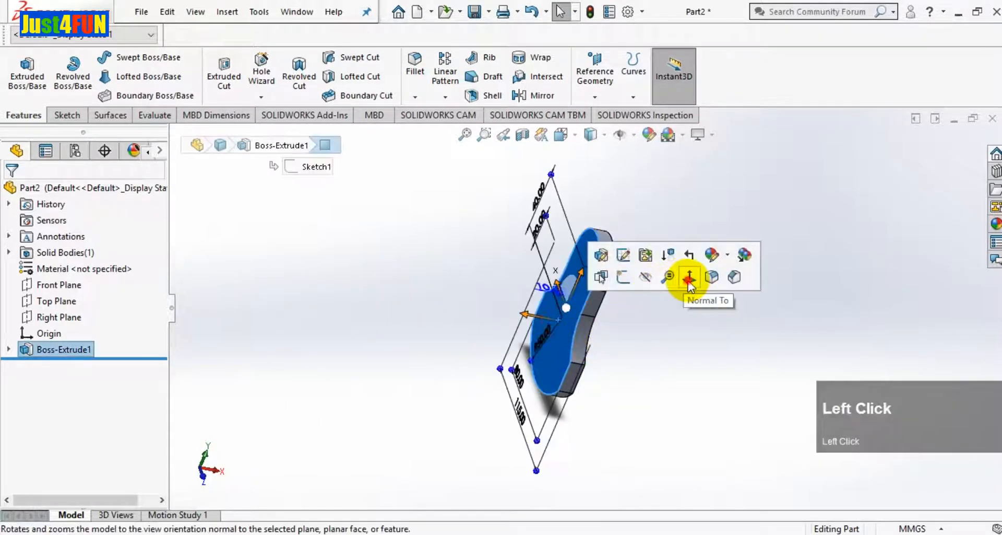
click(688, 277)
scroll(450, 460, up, 3)
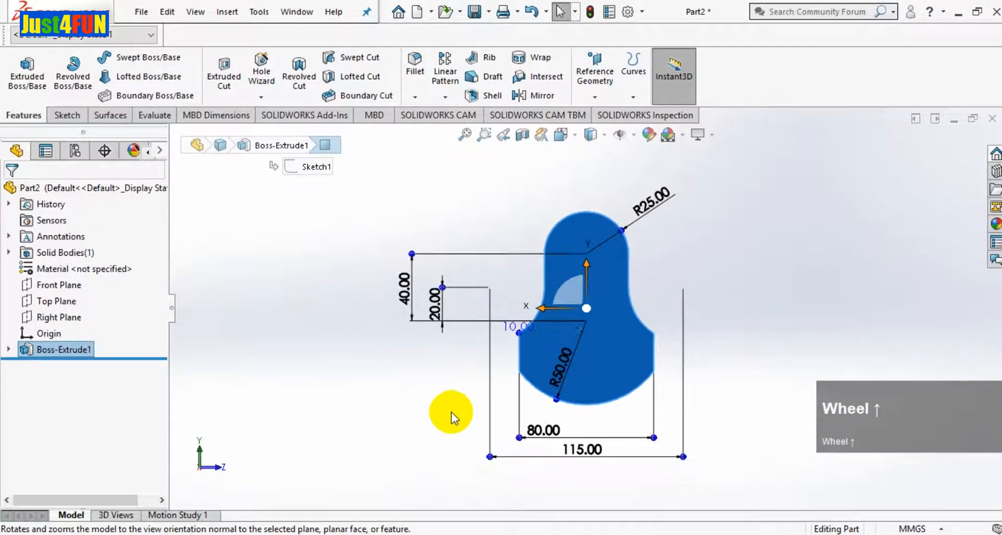
click(463, 532)
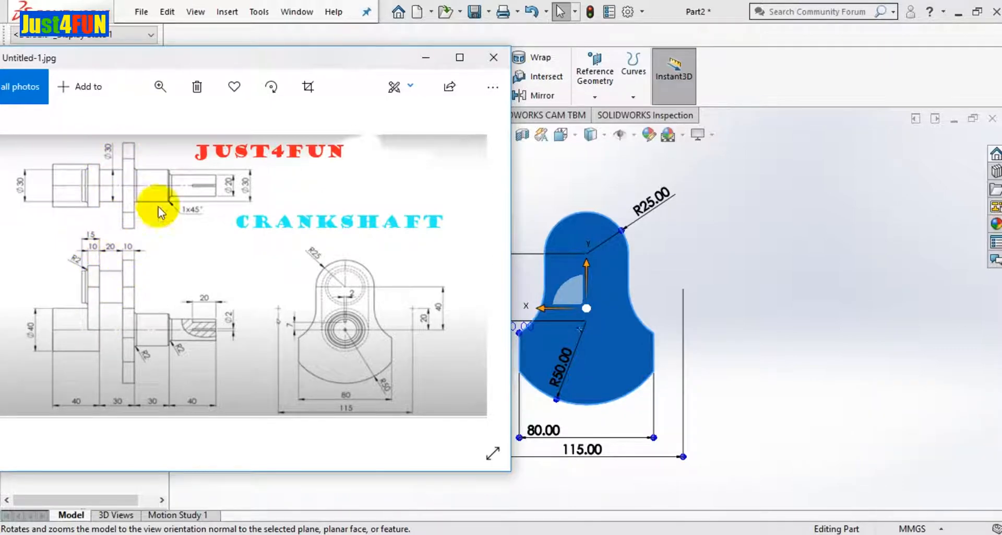
click(430, 66)
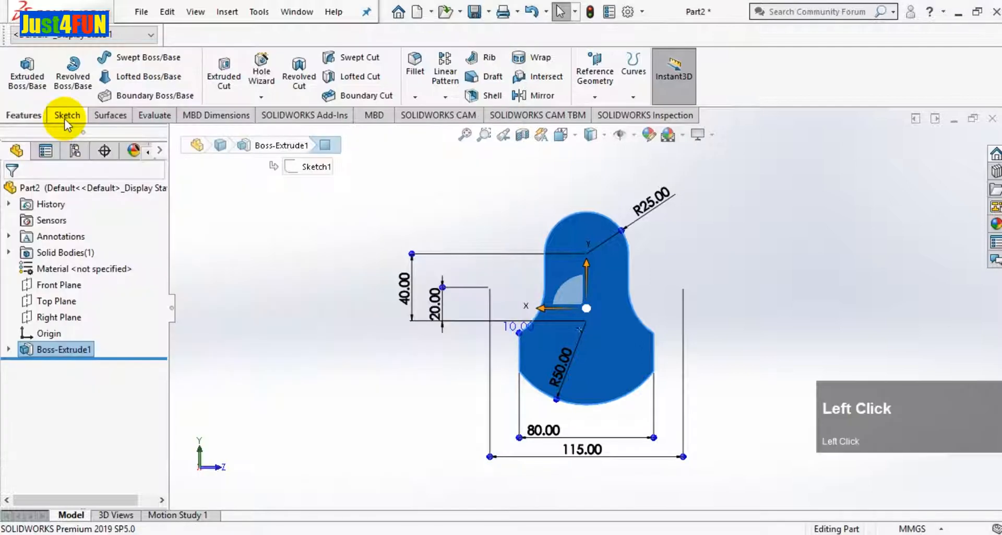
click(65, 115)
click(130, 63)
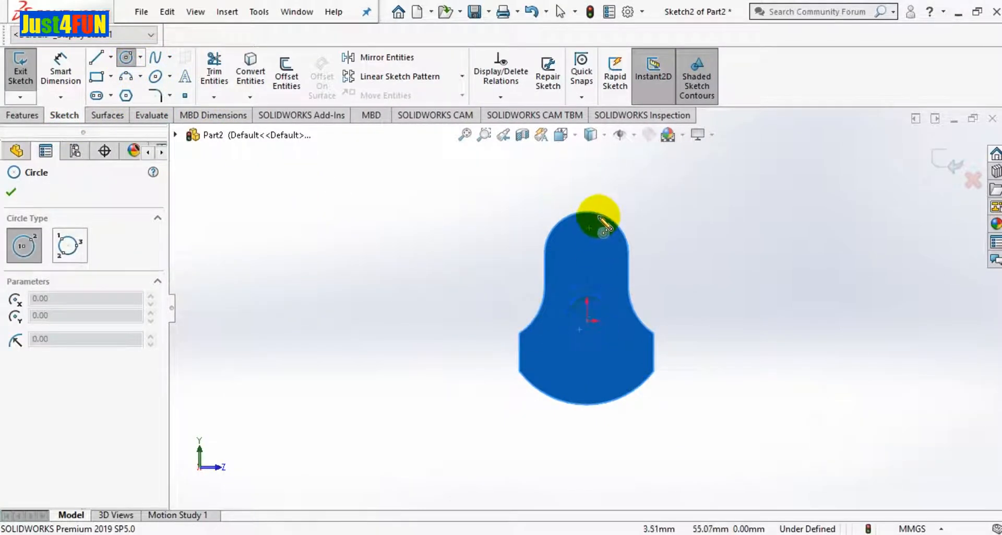
drag(587, 254, 596, 275)
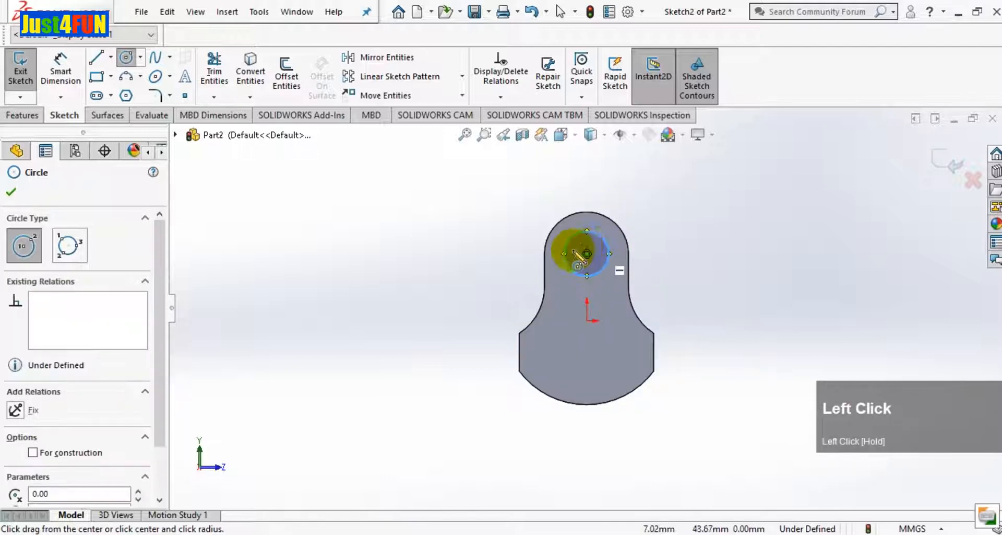
Dimension the circle's diameter as 40 mm
click(60, 67)
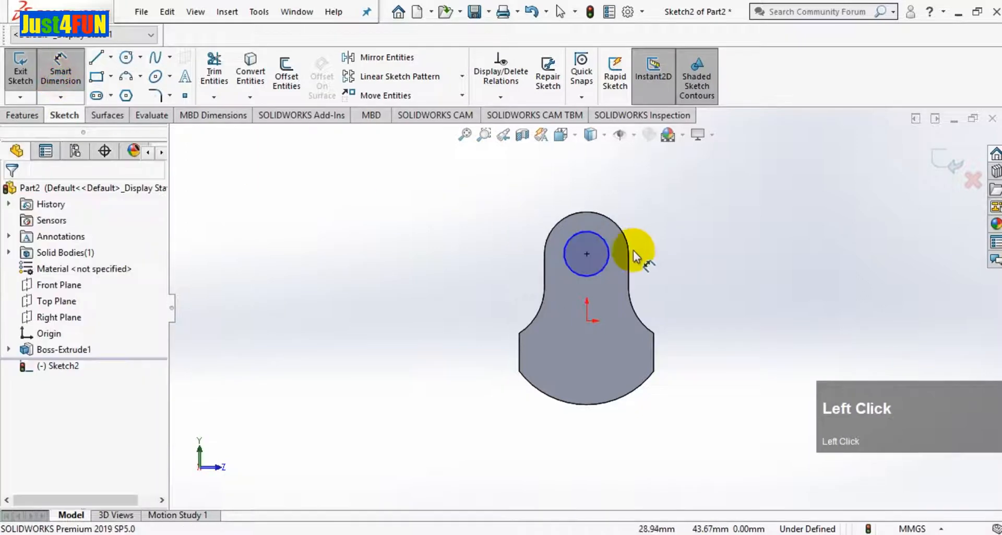
click(565, 245)
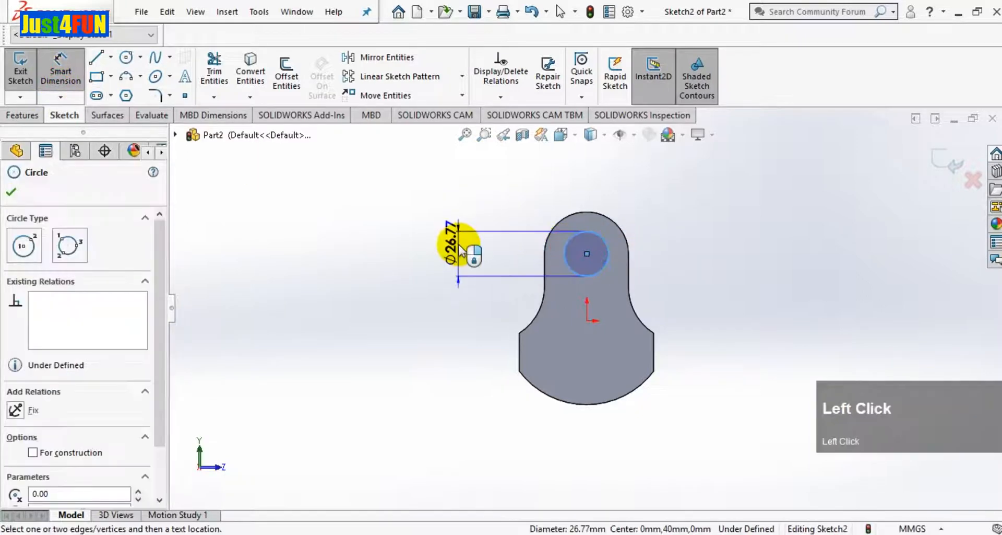
click(459, 246)
text(40)
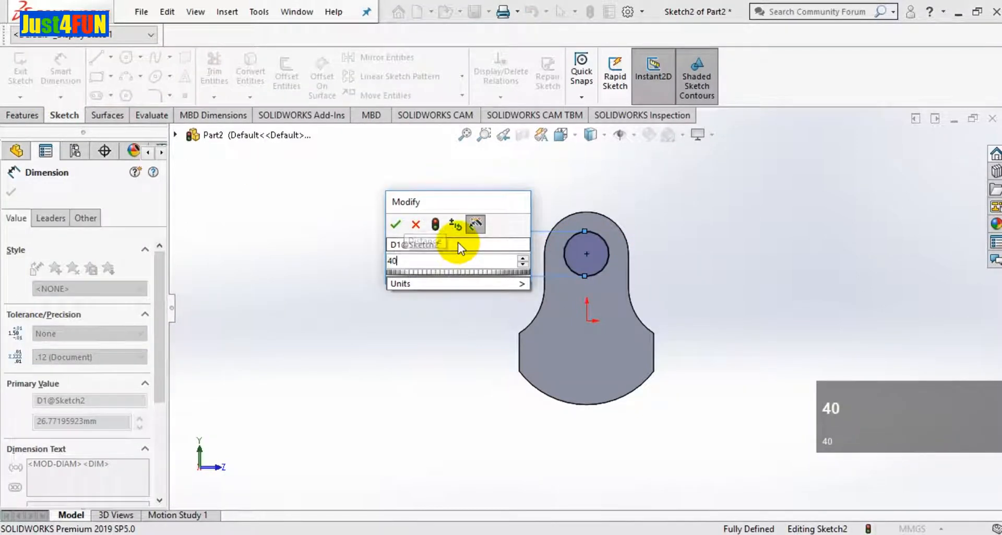
key(Return)
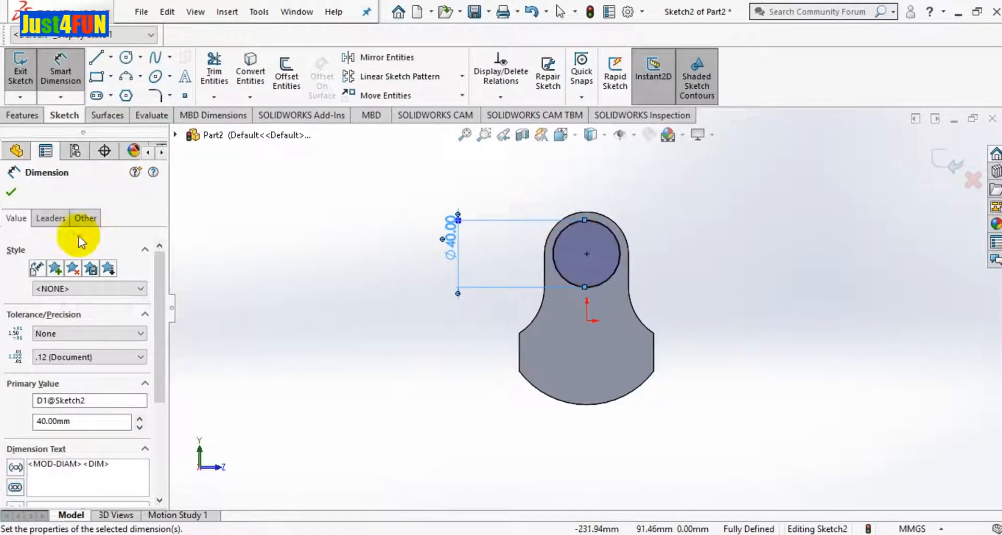
Change the circle's diameter dimension to 30 mm
click(455, 245)
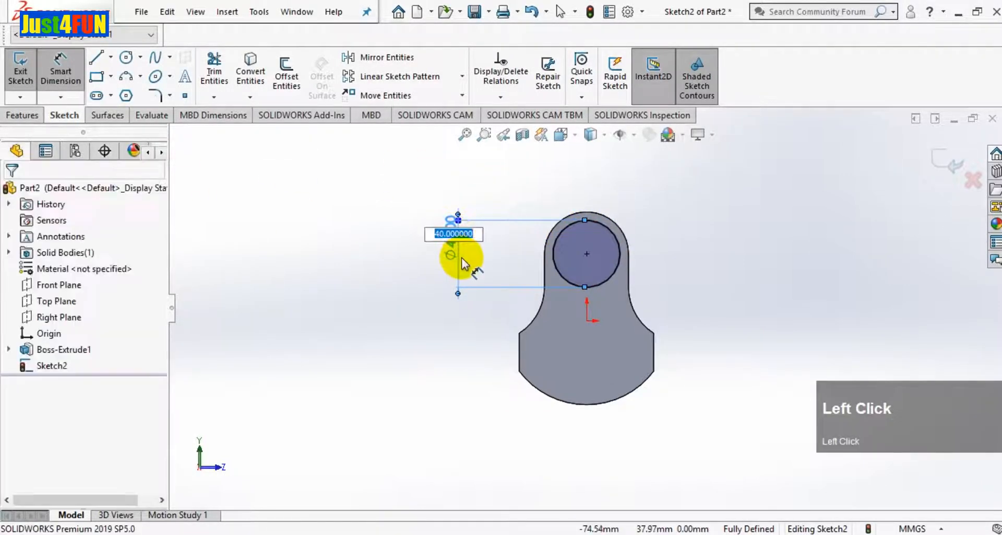
text(3)
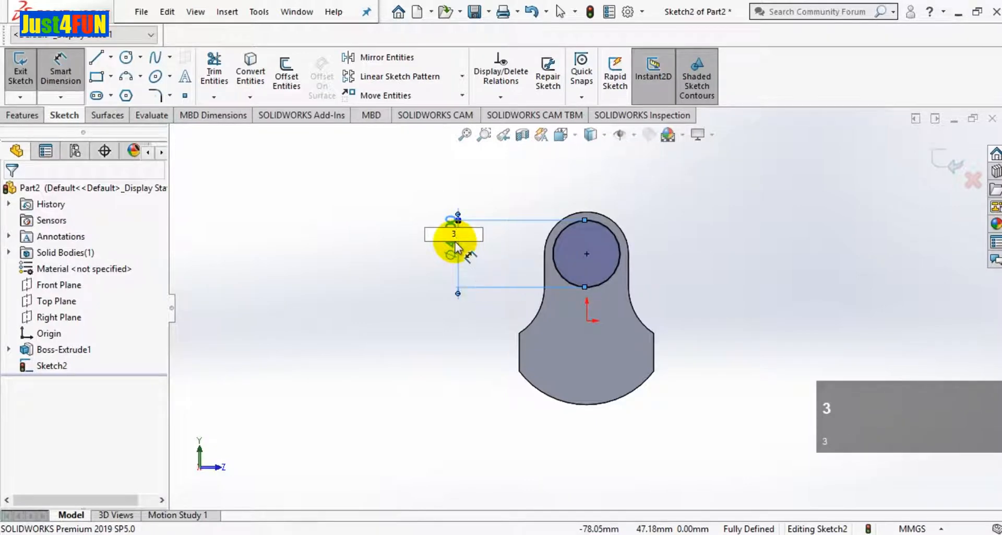
text(0)
key(Return)
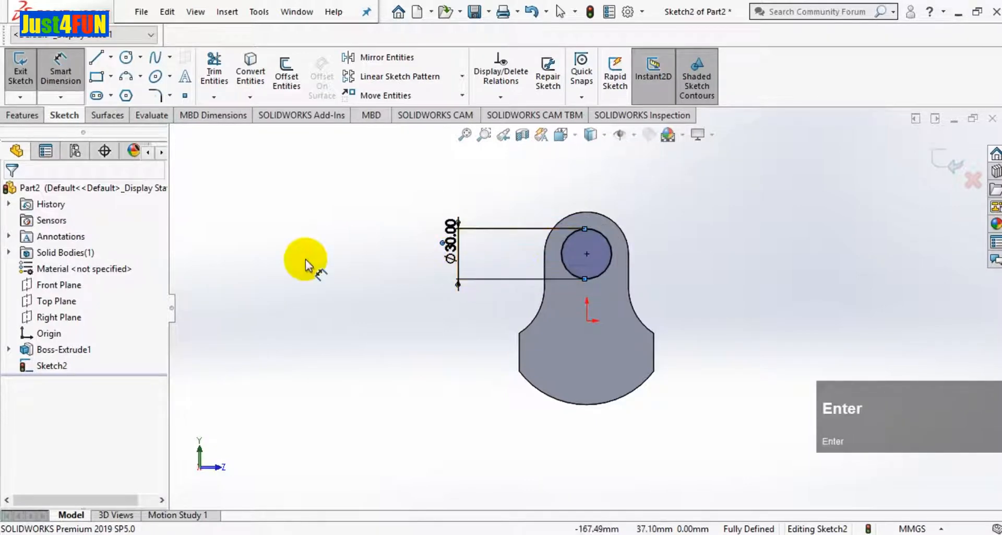
Check the crankpin length in the reference drawing and extrude the 30 mm circle as a 20 mm blind boss
click(22, 115)
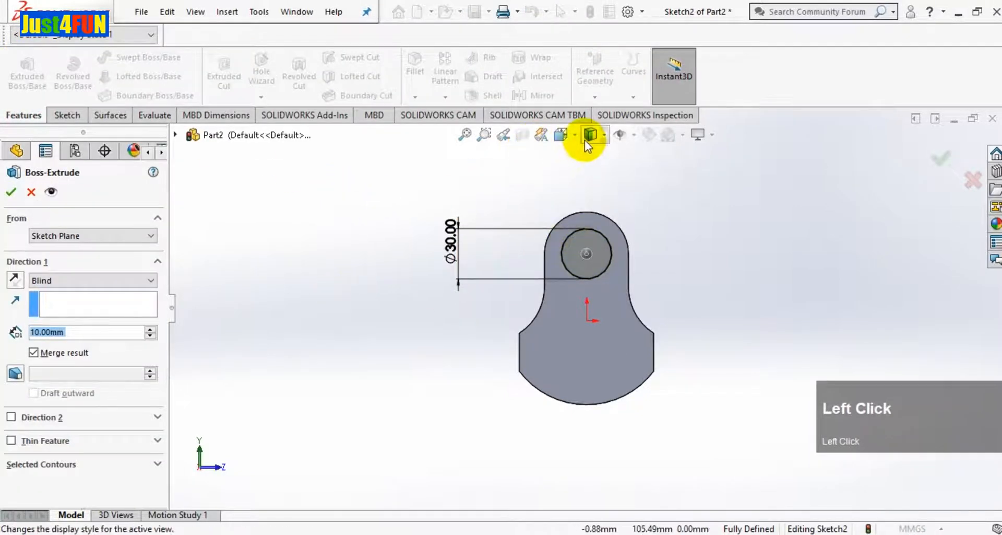
click(567, 137)
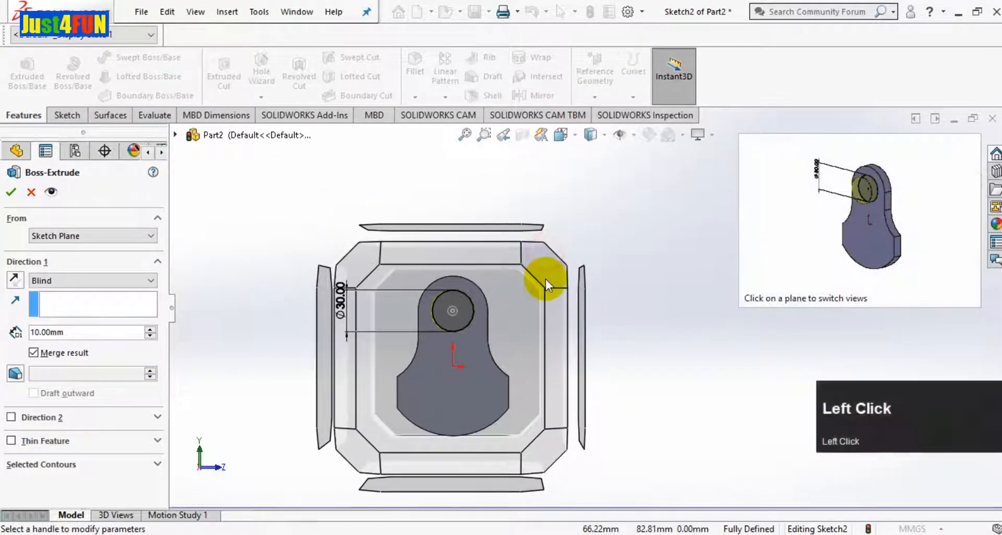
click(546, 279)
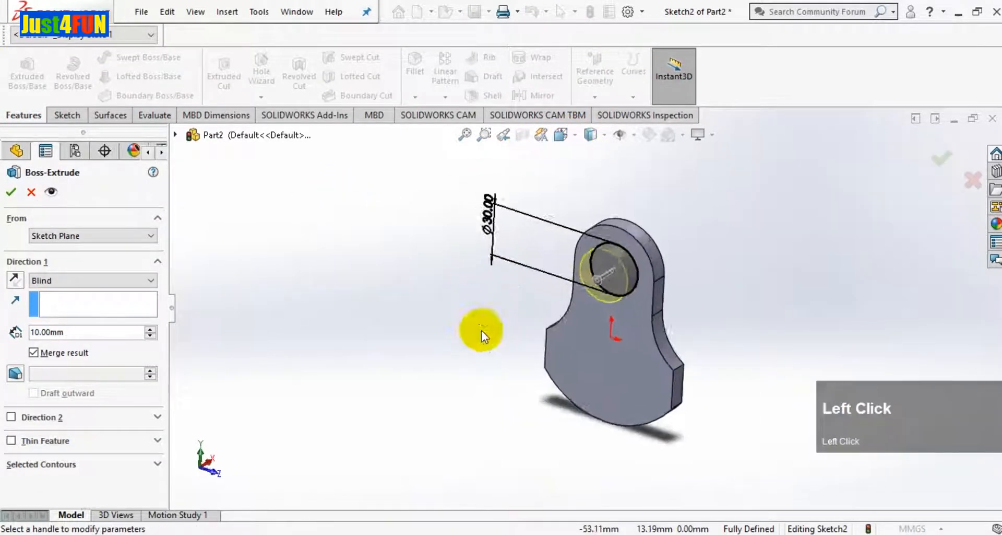
click(150, 329)
click(151, 328)
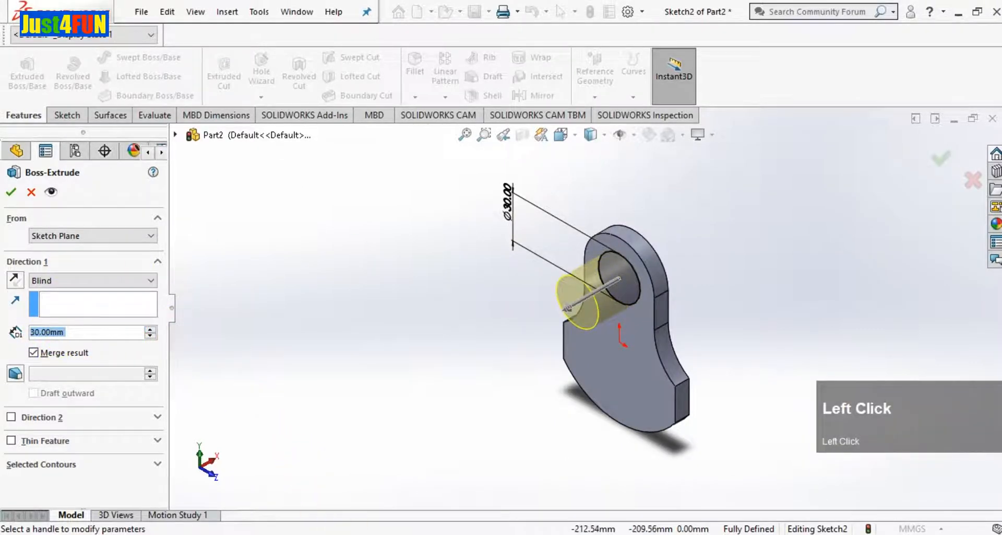
click(402, 534)
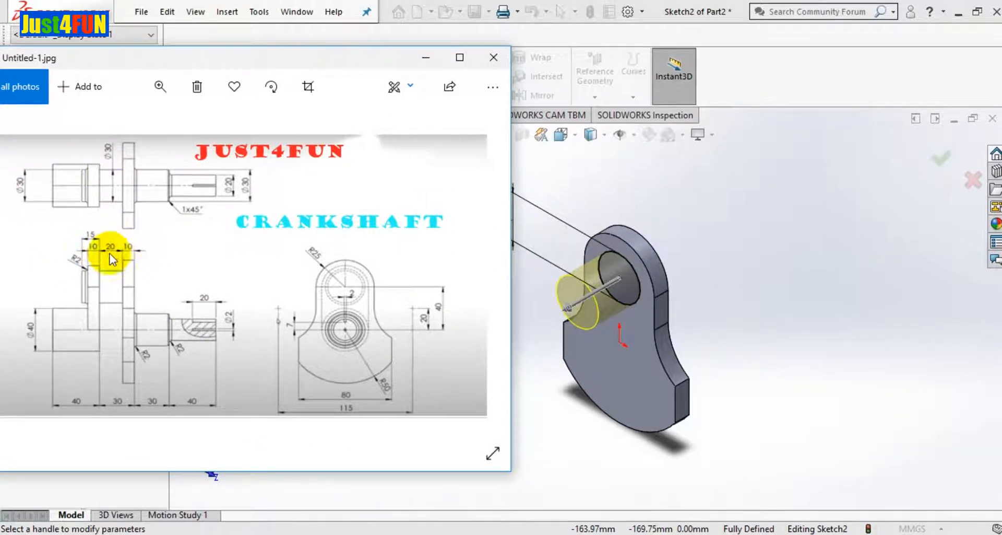
click(423, 57)
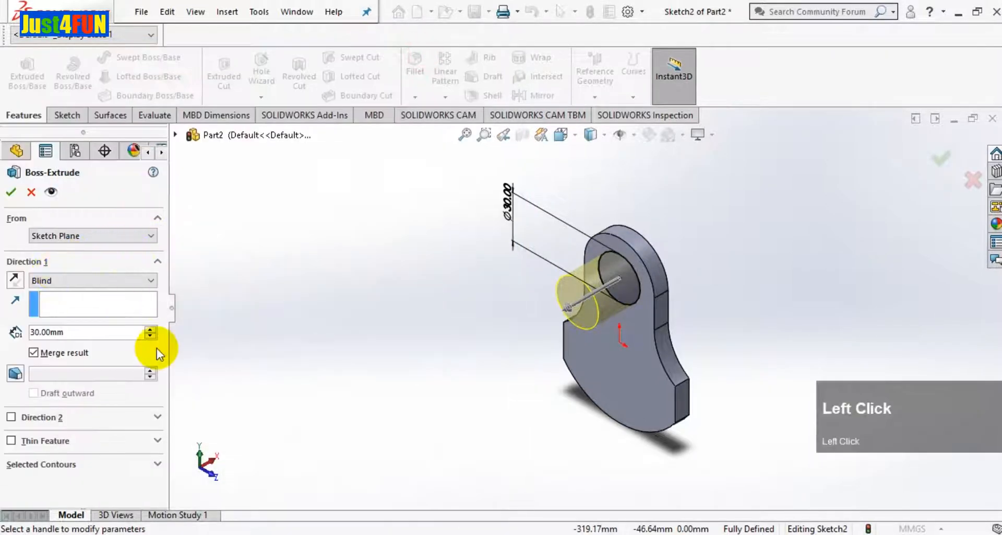
click(150, 335)
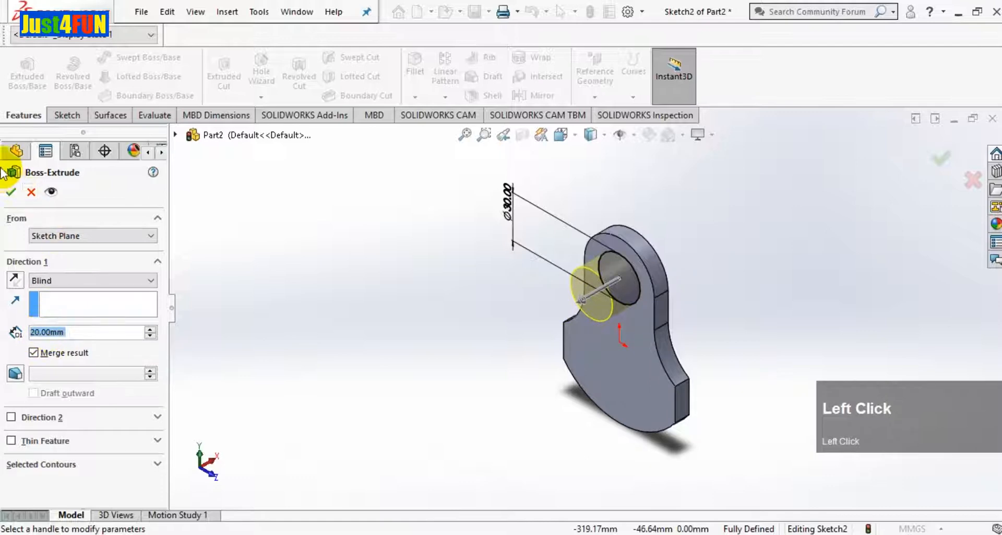
click(10, 190)
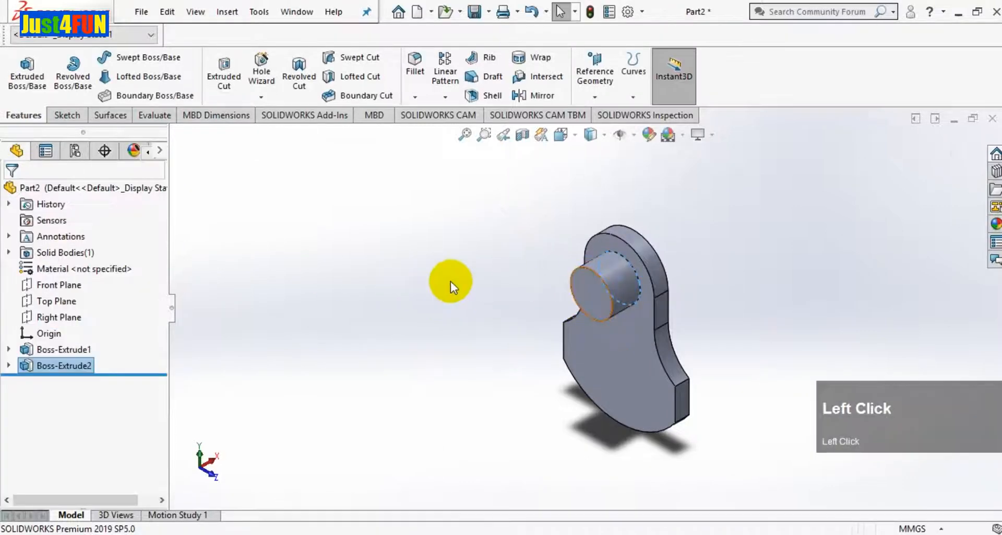
click(432, 281)
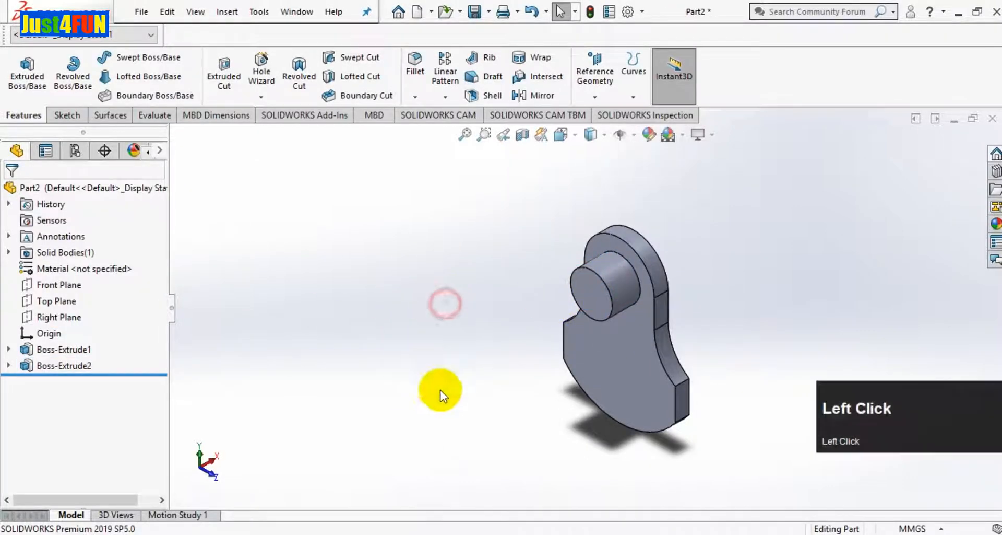
Sketch a straight slot on the crankpin's end face, running down from the pin's centre, about 56 mm between centres and 37 mm wide
click(582, 296)
click(715, 254)
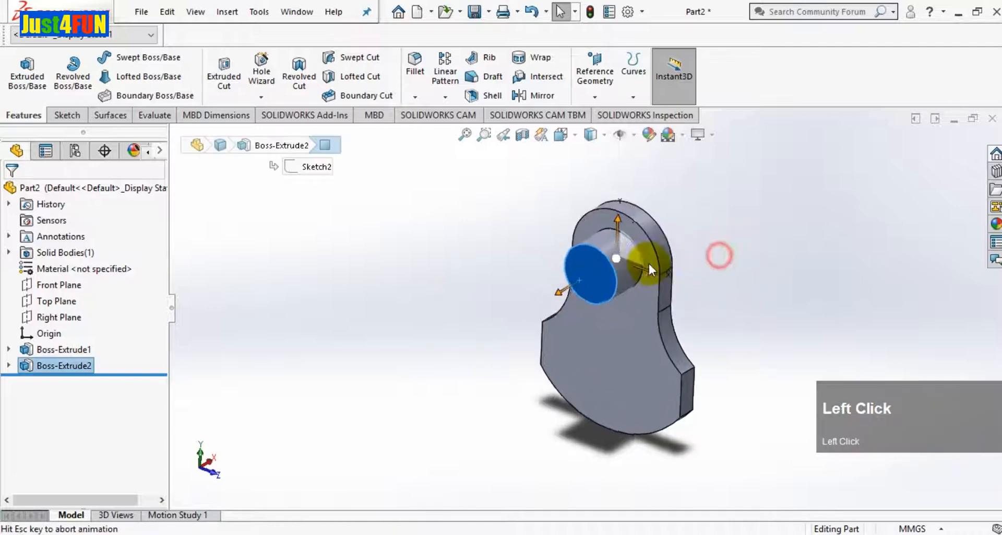
scroll(325, 287, up, 2)
click(334, 533)
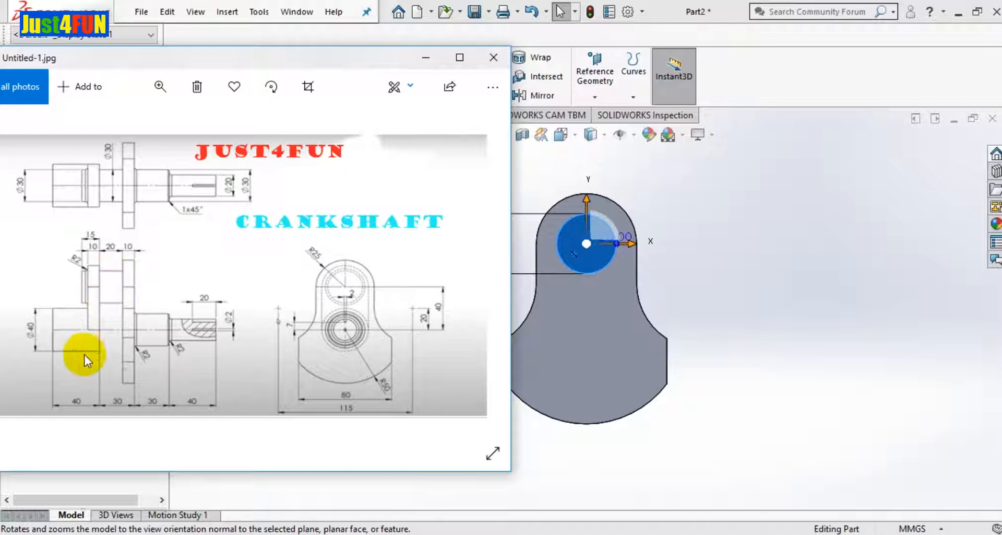
click(424, 57)
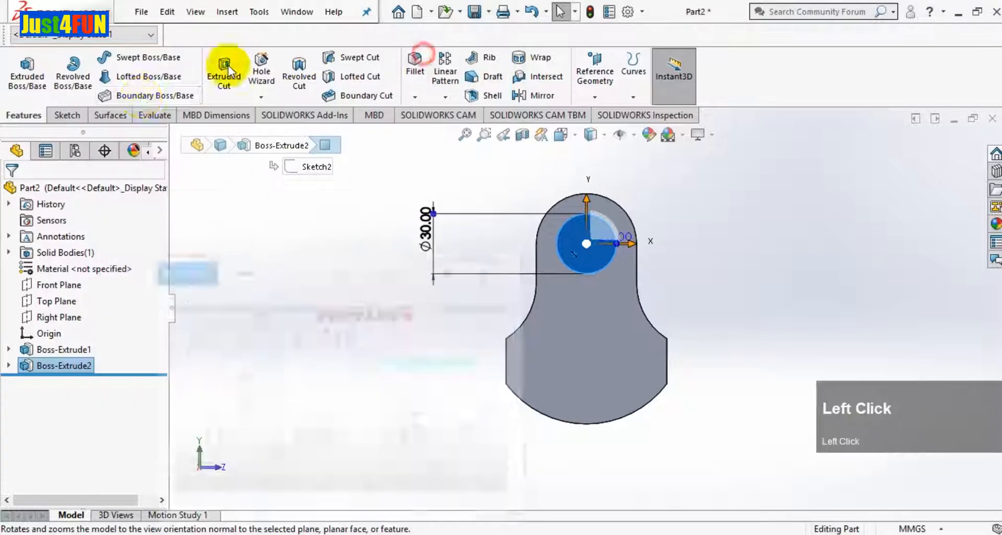
click(61, 114)
click(111, 96)
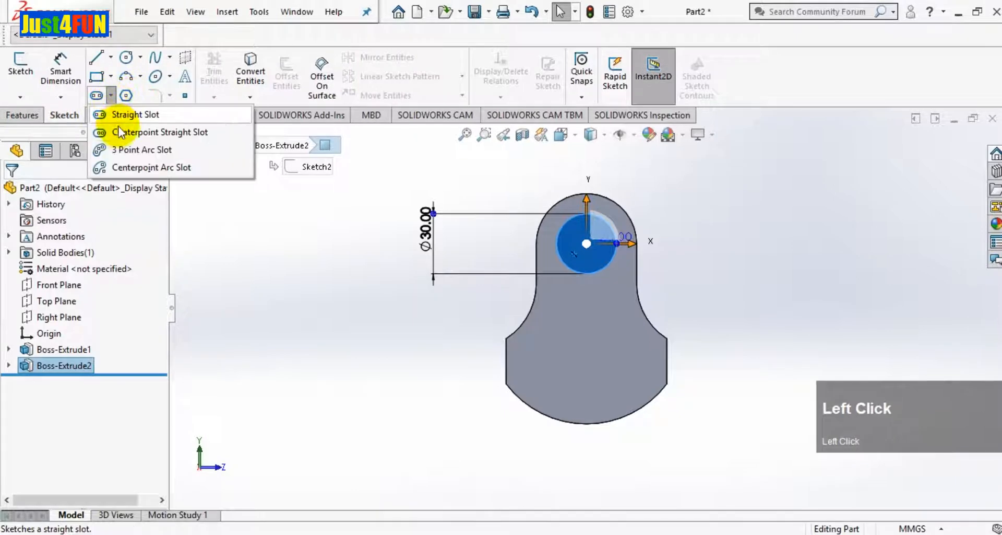
click(131, 115)
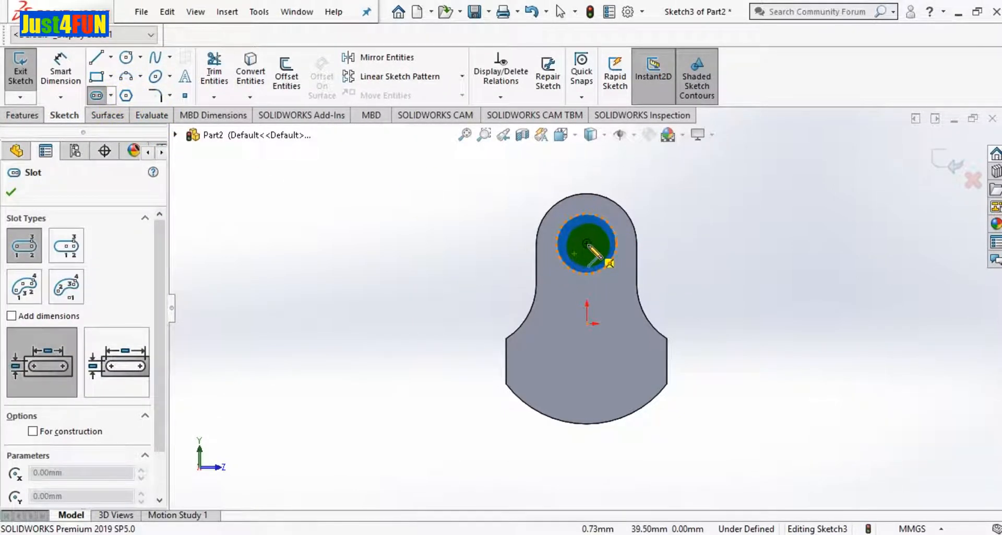
click(588, 243)
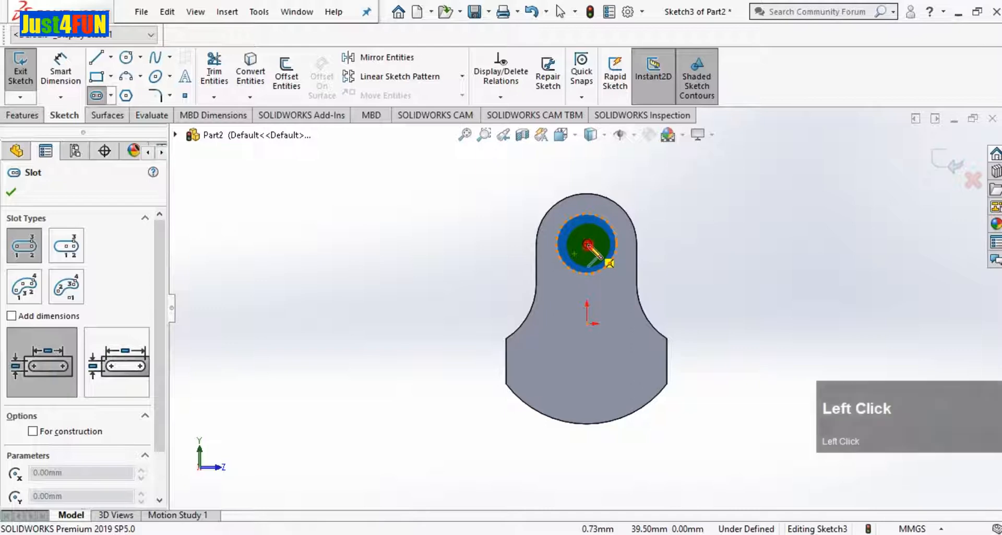
click(585, 356)
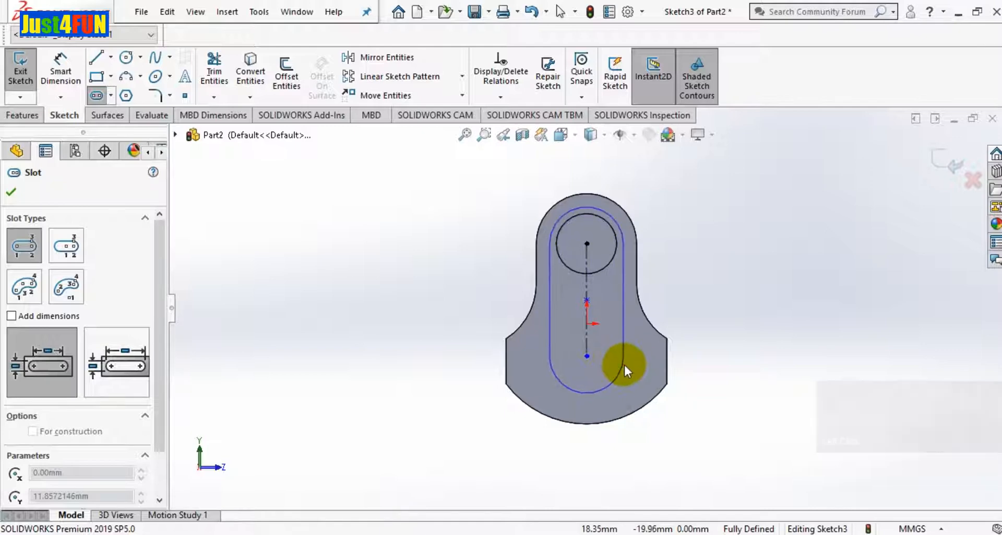
click(625, 363)
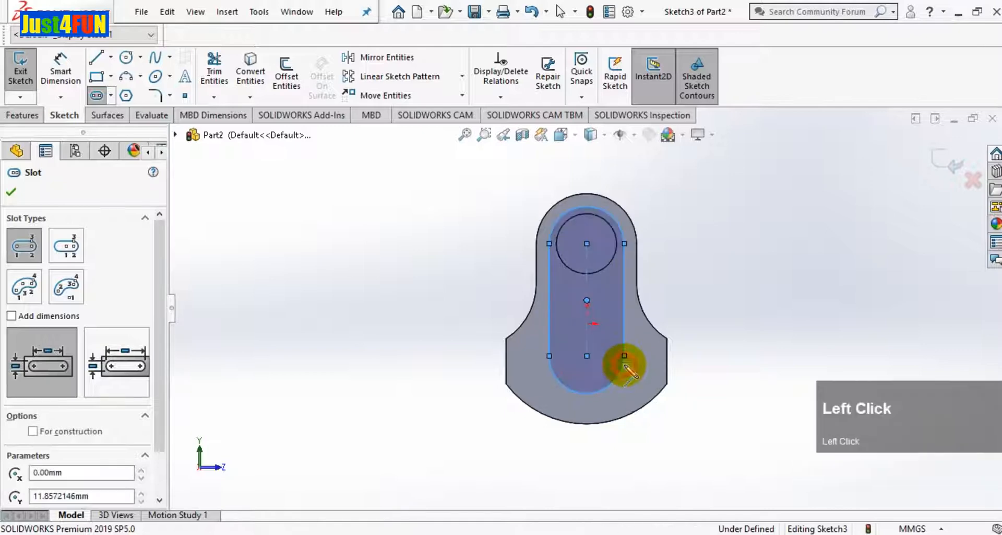
Consult the reference drawing and dimension the slot's centre-to-centre distance as 49 mm
click(73, 66)
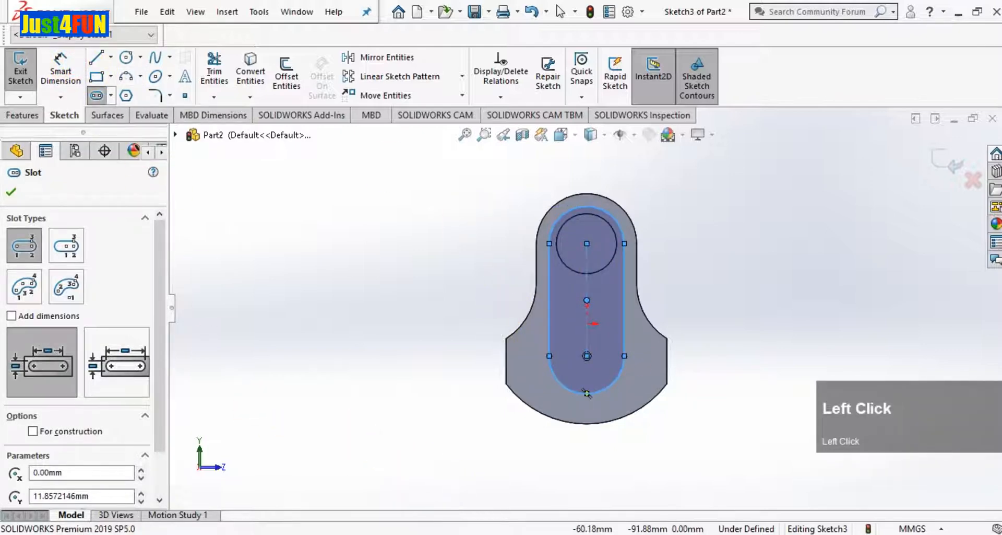
click(478, 533)
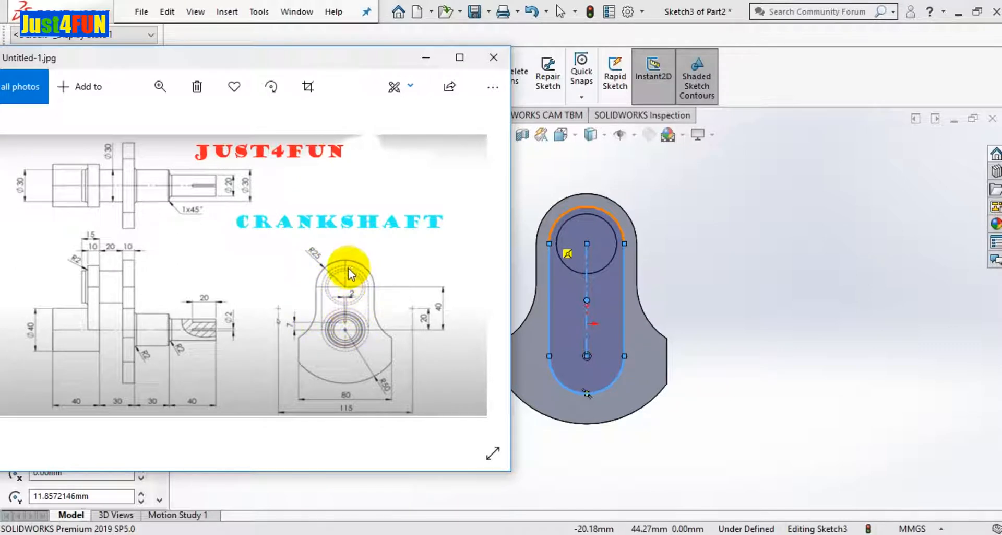
click(426, 57)
click(600, 289)
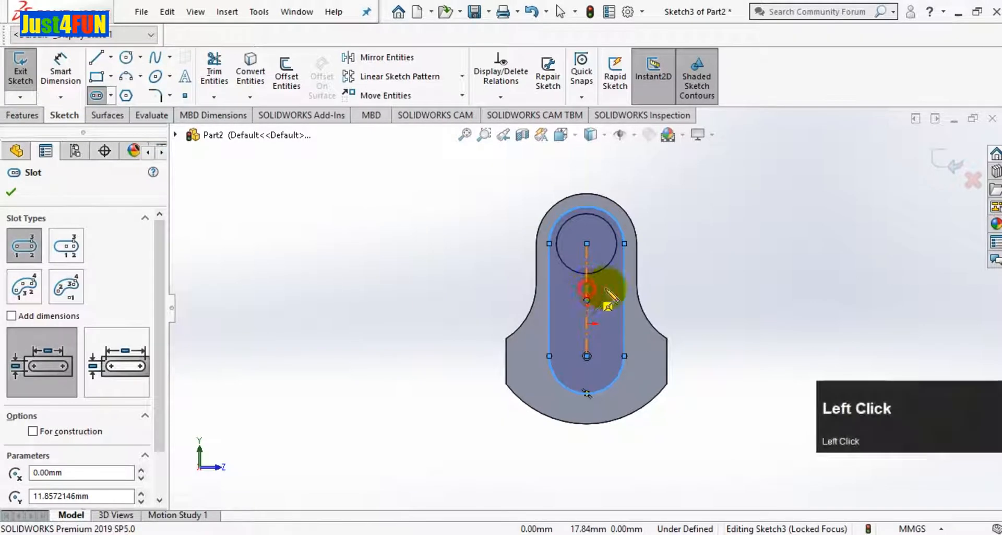
key(Escape)
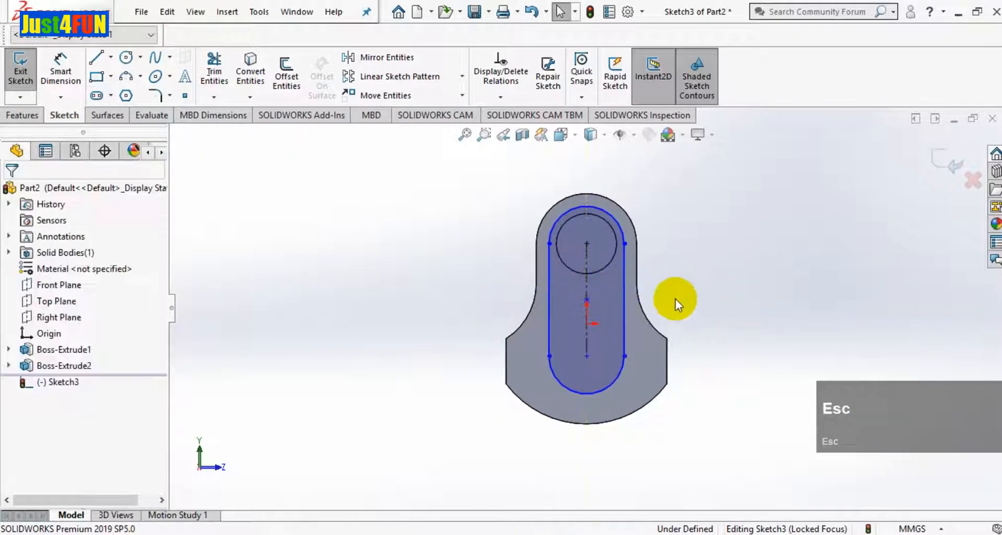
click(49, 65)
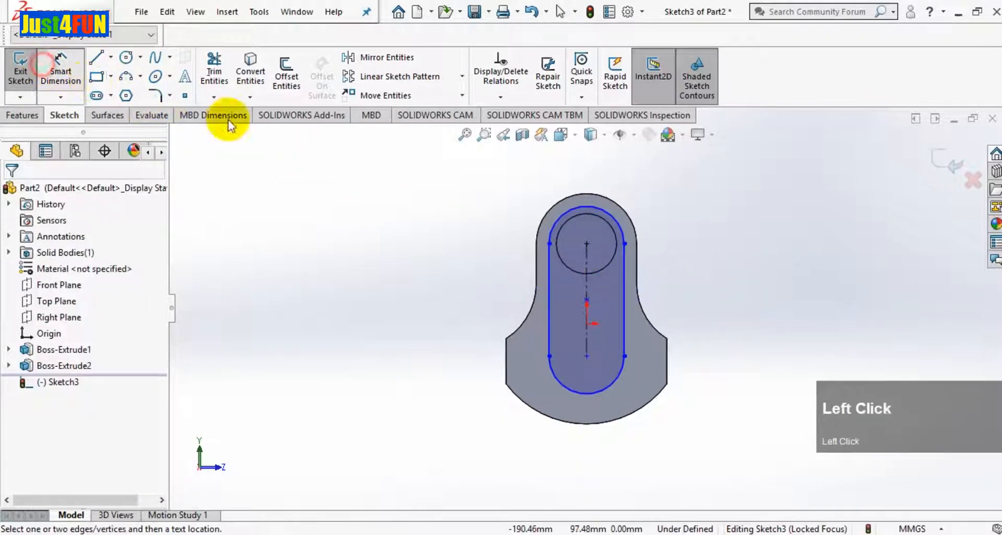
click(587, 287)
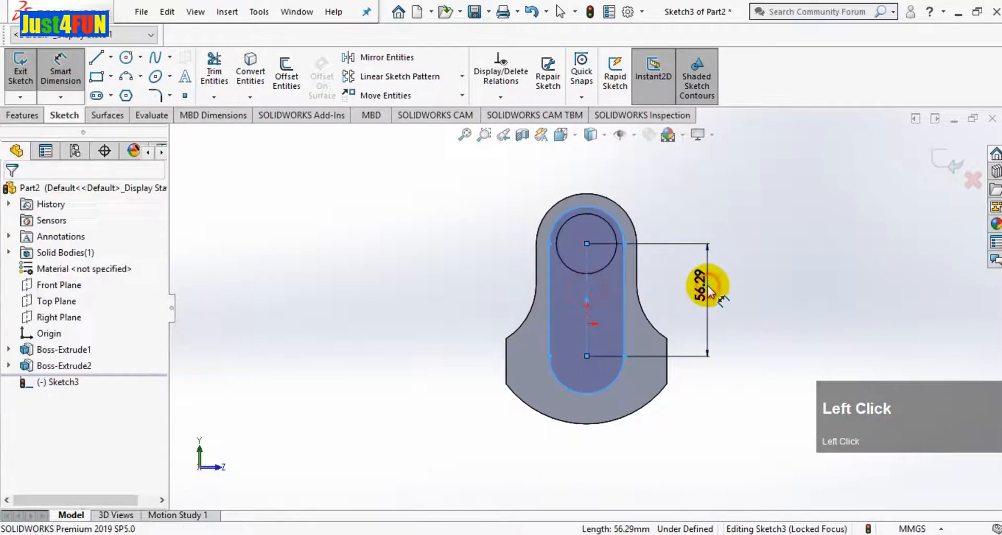
click(707, 285)
text(49)
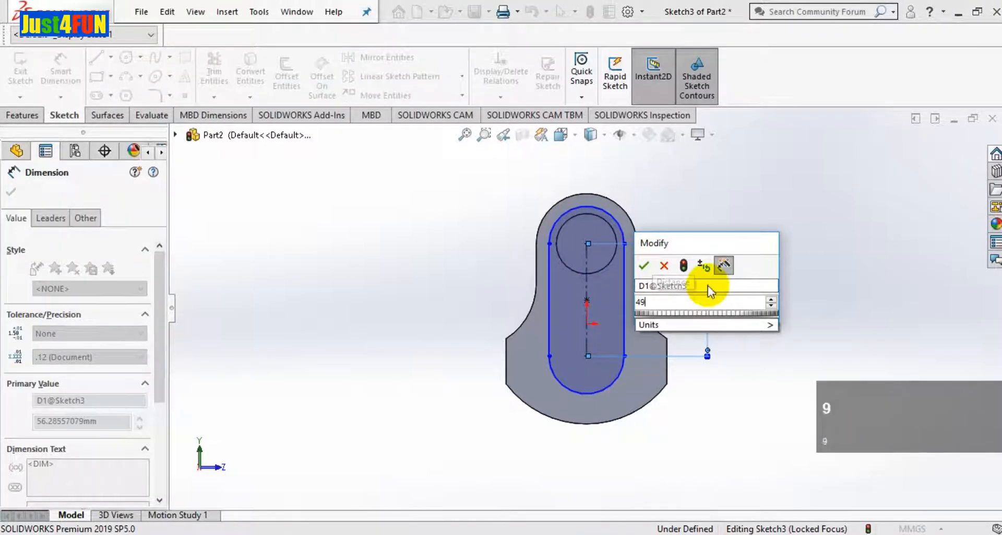
key(Return)
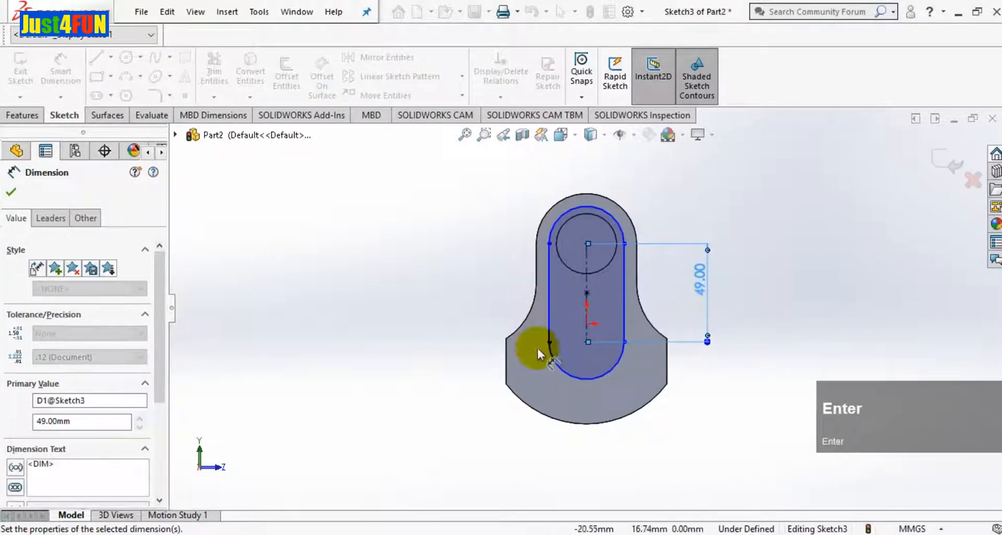
Change the slot's centre-to-centre dimension to 40 mm
click(700, 286)
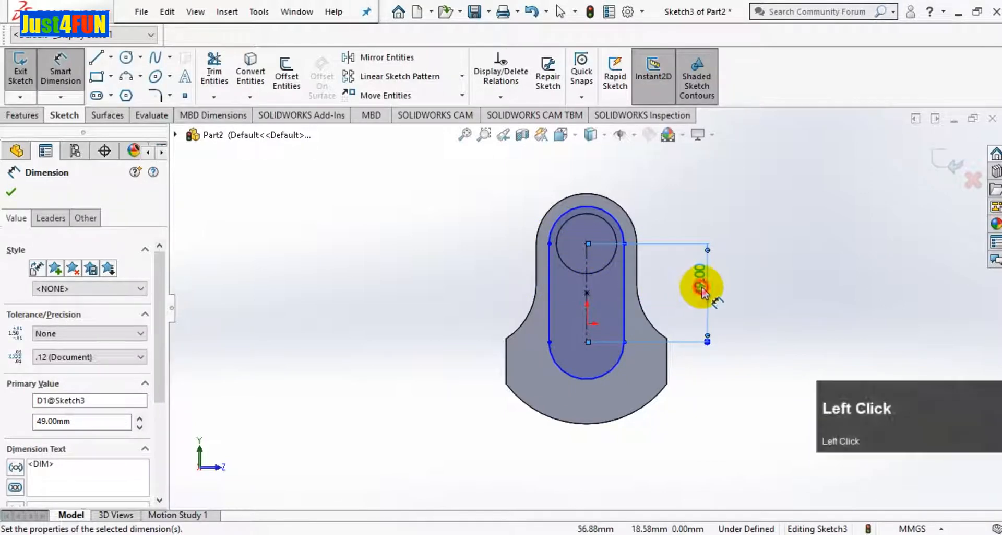
click(702, 286)
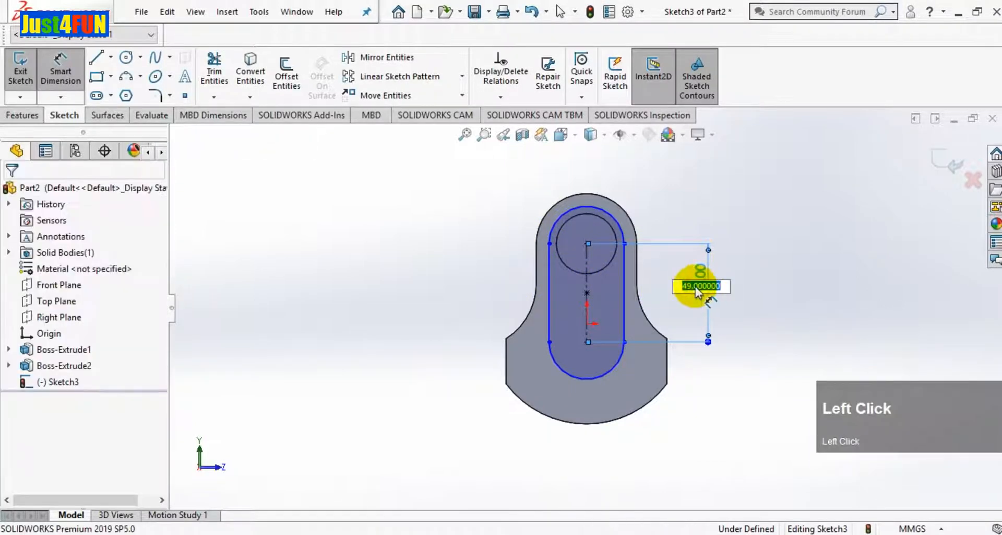
click(692, 286)
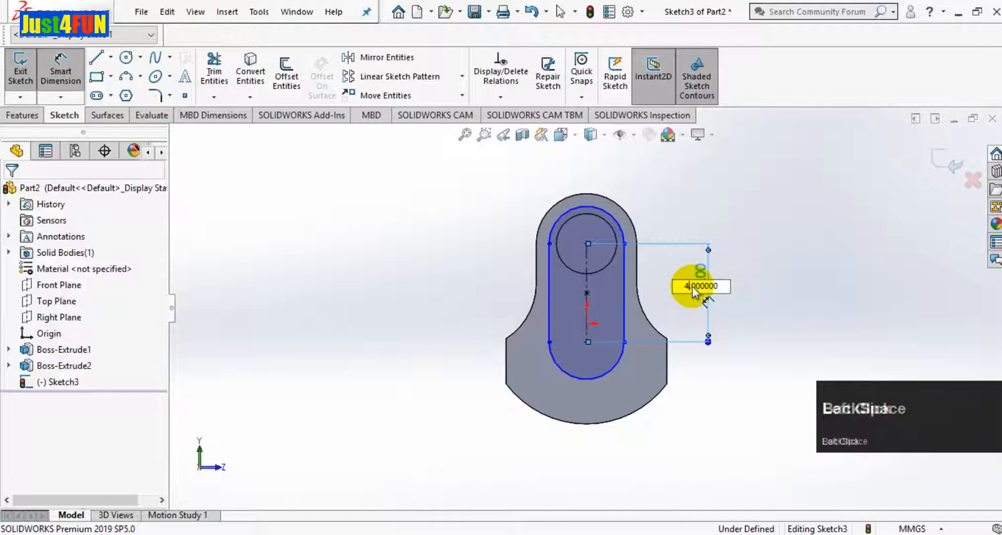
text(0)
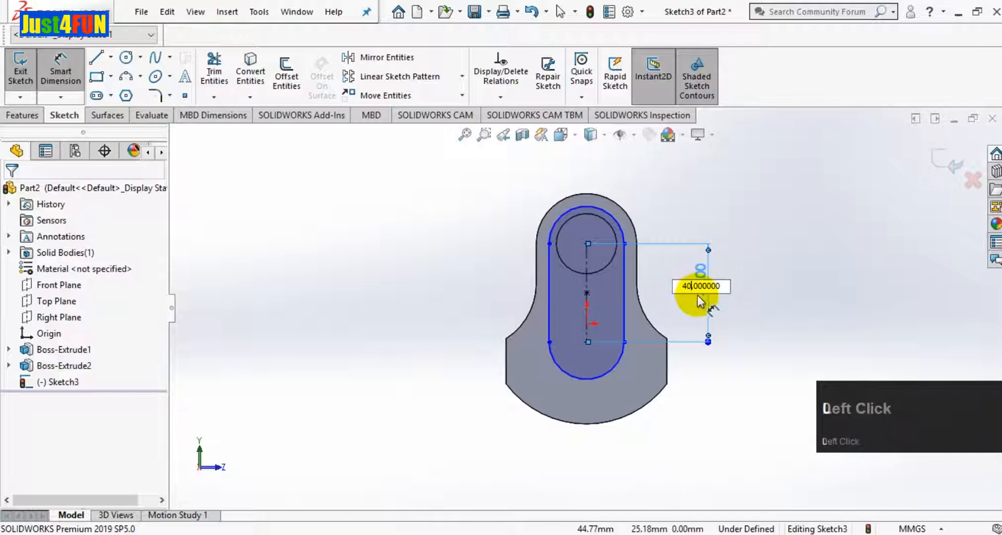
click(753, 294)
key(Return)
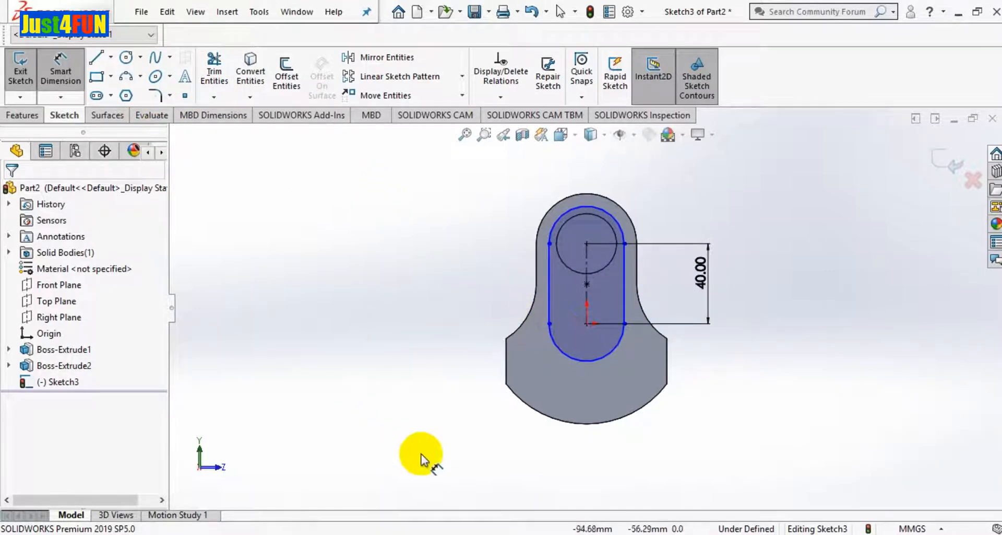
Consult the reference drawing and sketch a circle about 37 mm in diameter at the slot's lower centre, matching its lower arc
click(448, 534)
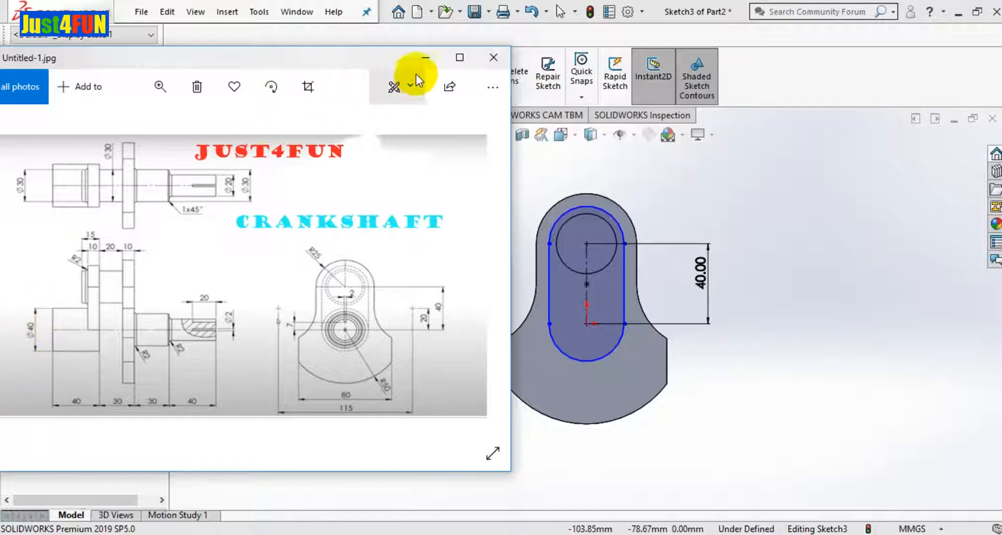
click(426, 57)
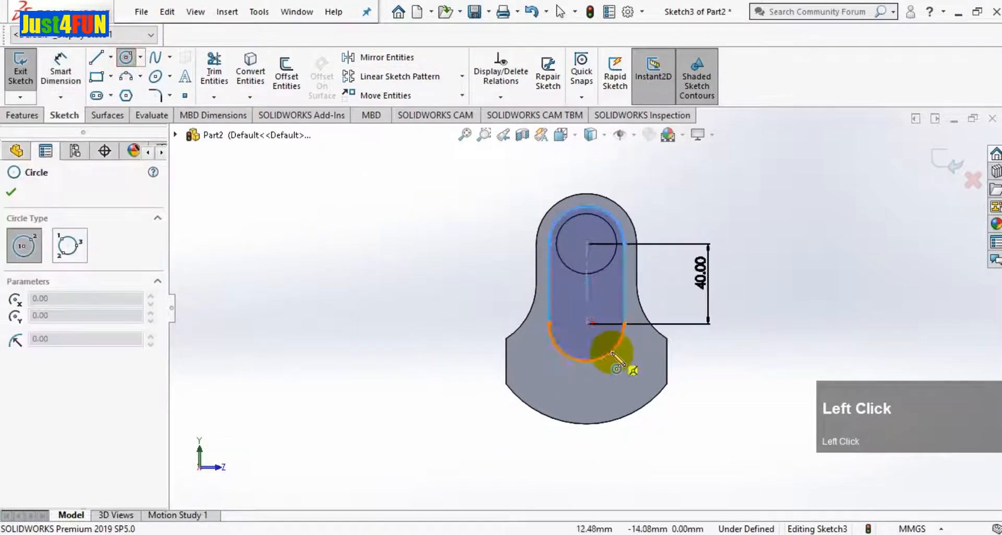
drag(587, 323, 623, 361)
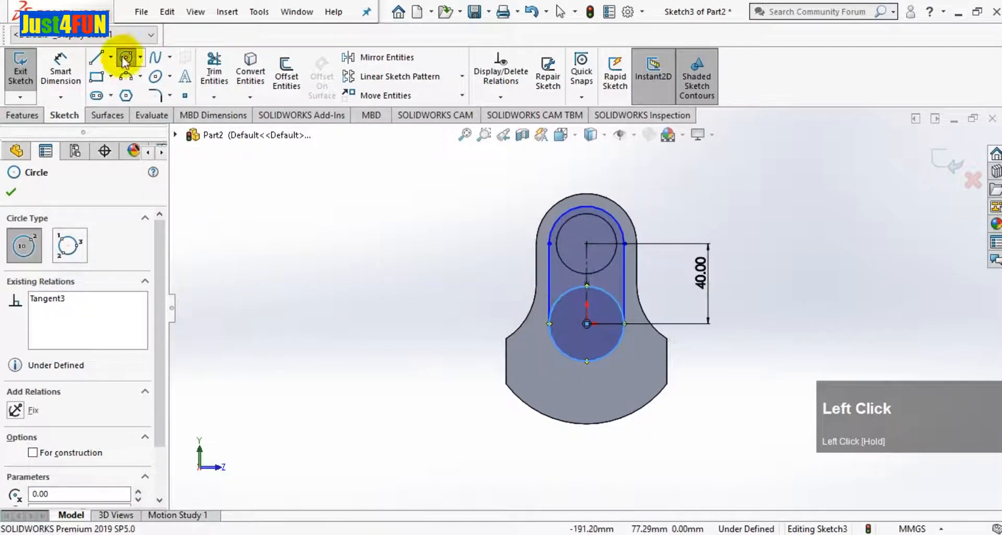
click(61, 80)
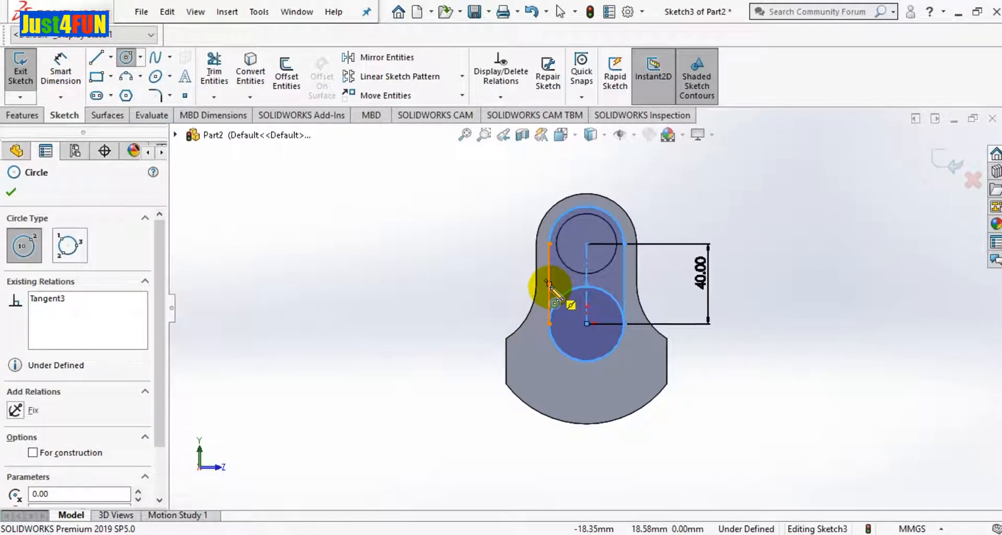
click(549, 322)
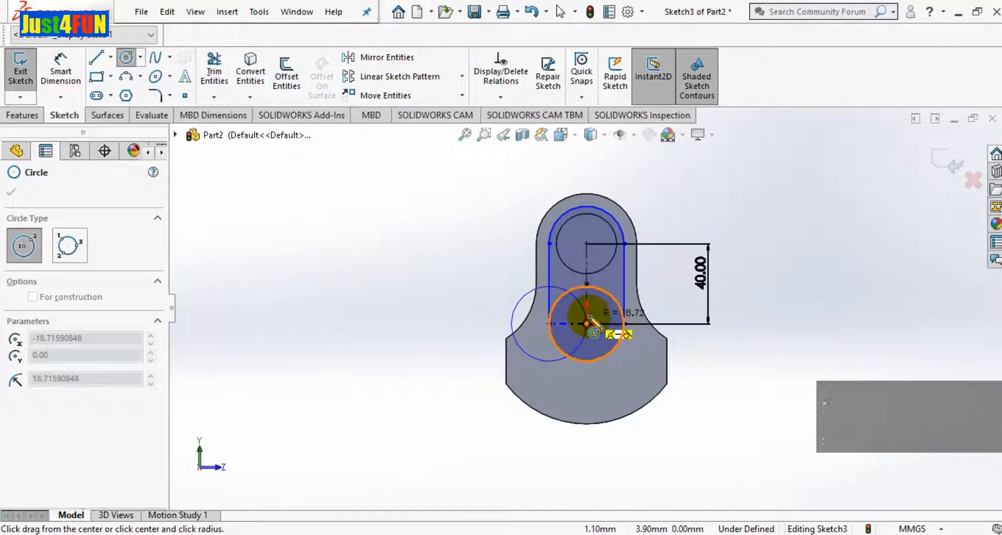
key(Escape)
Dimension the slot's width between the two ends of its lower arc as 40 mm
click(66, 82)
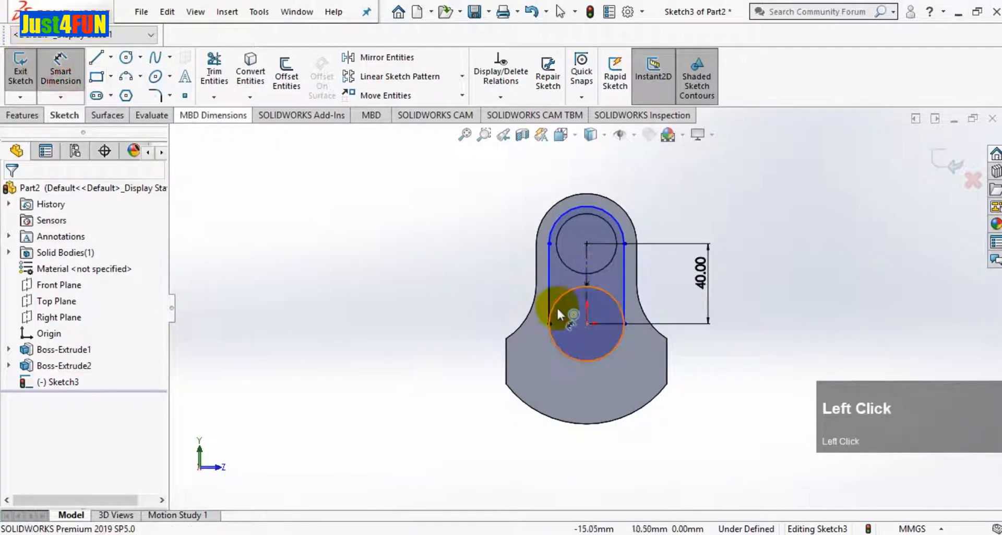
click(549, 324)
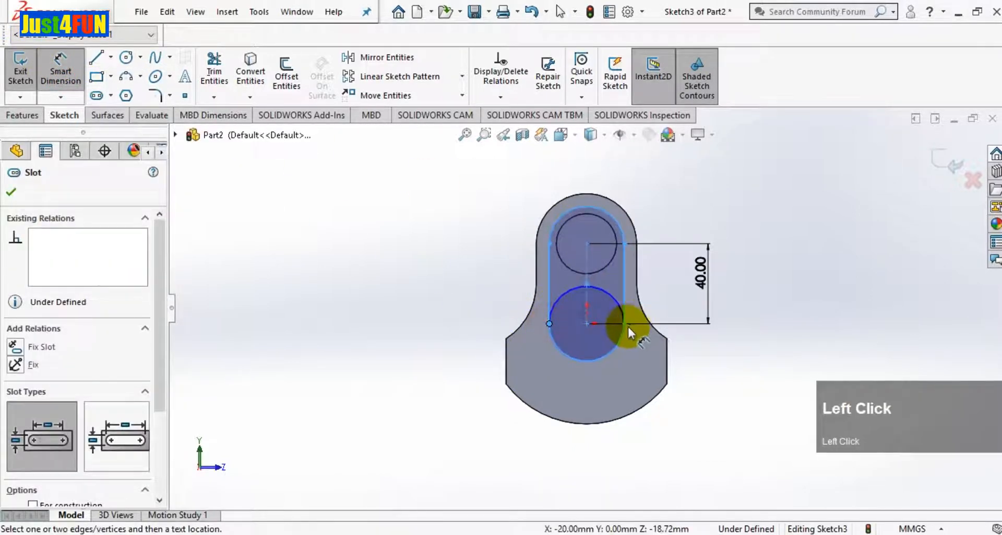
click(625, 323)
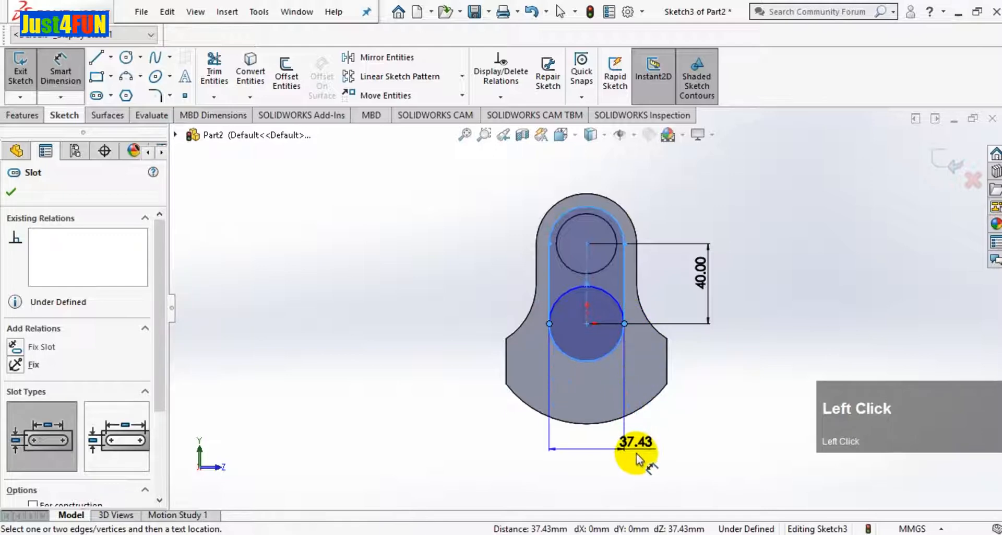
click(637, 455)
text(40)
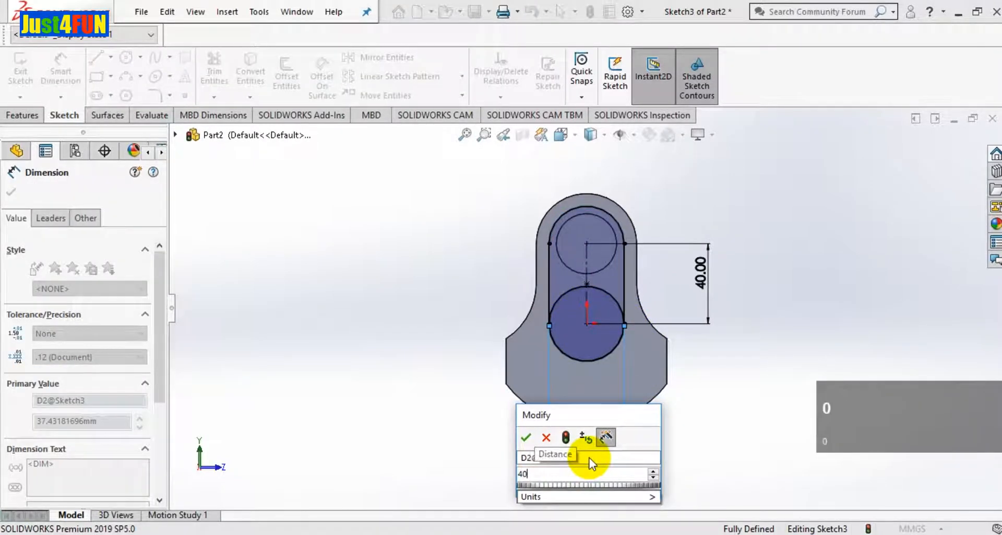
key(Return)
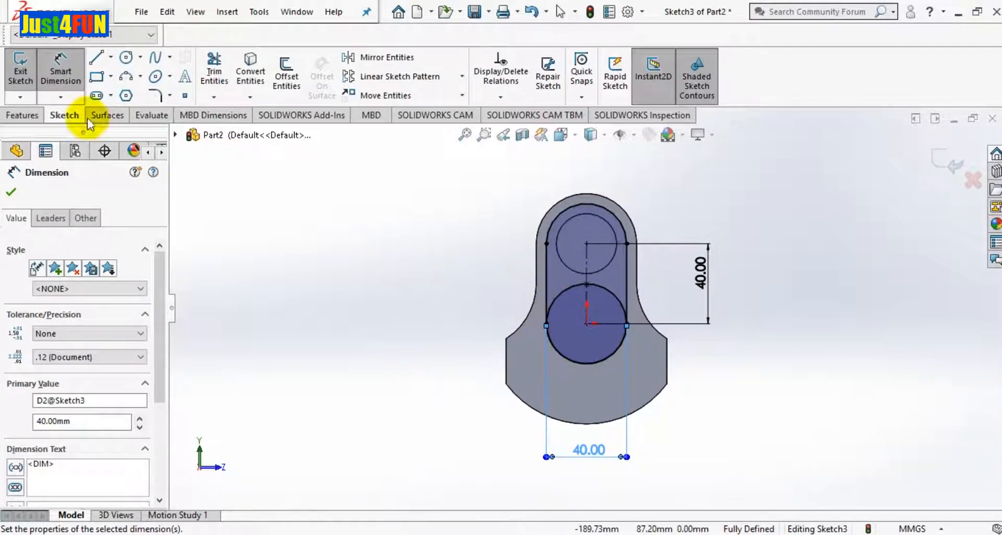
Extrude the slot's crankpin circle and surrounding upper region 10 mm away from the first web, checking the thickness on the reference drawing
click(21, 115)
click(21, 78)
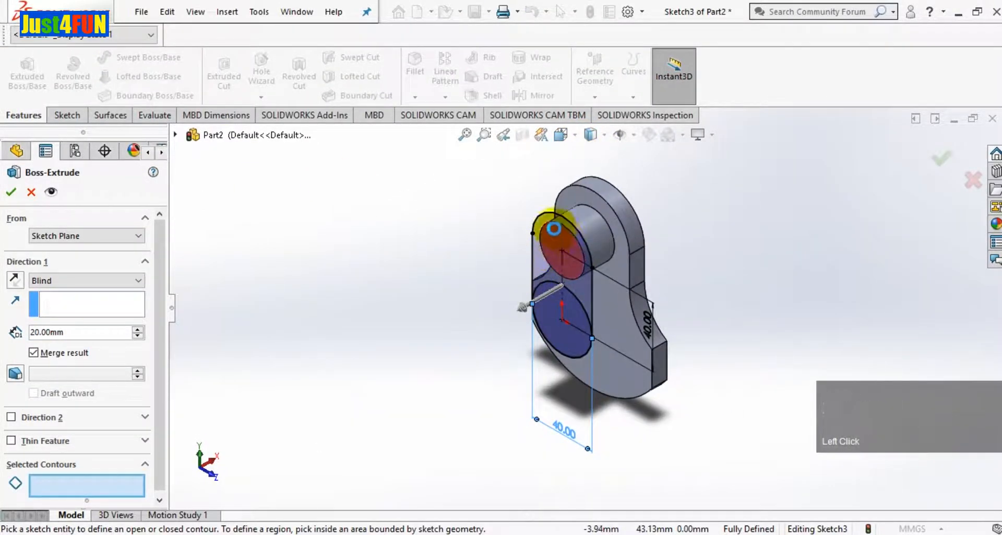
click(563, 247)
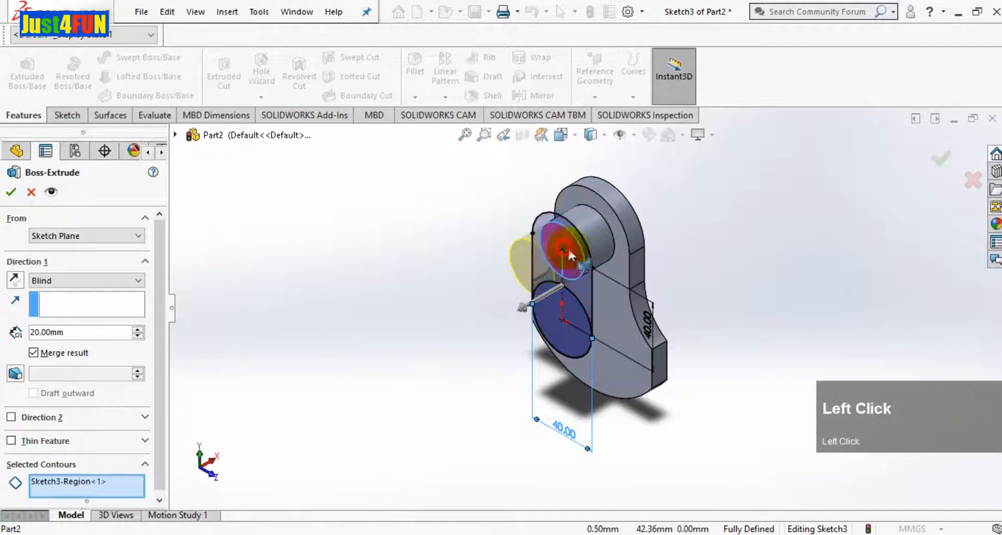
click(583, 292)
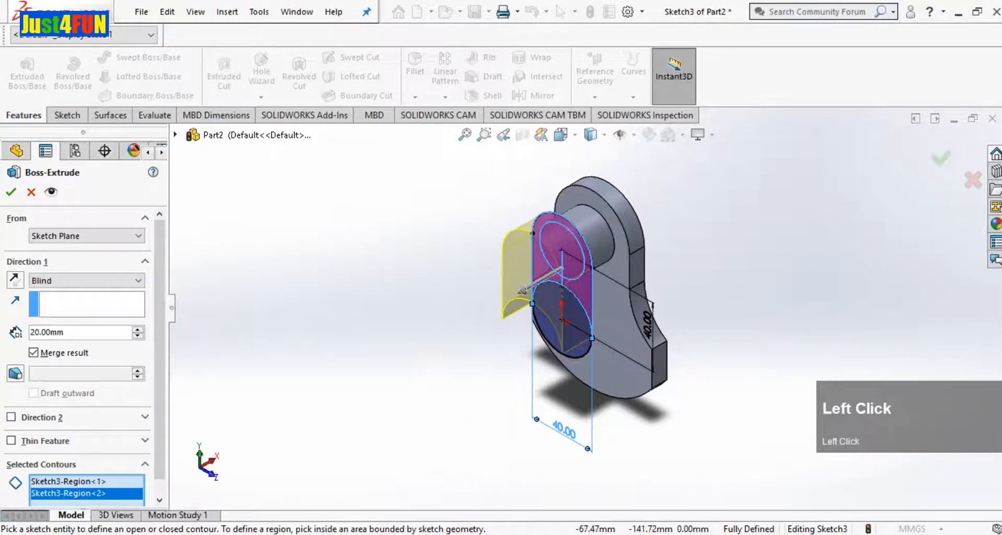
key(alt+Tab)
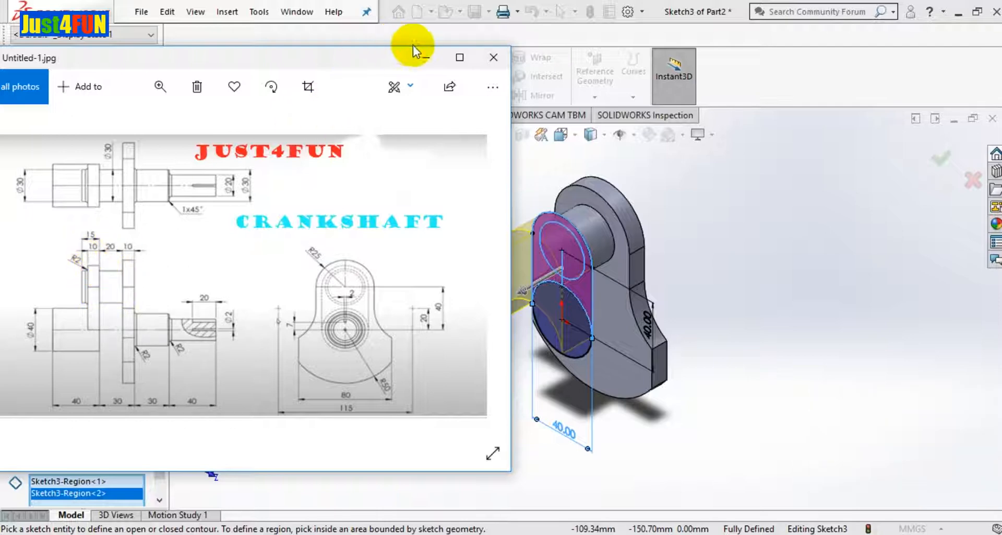
click(425, 57)
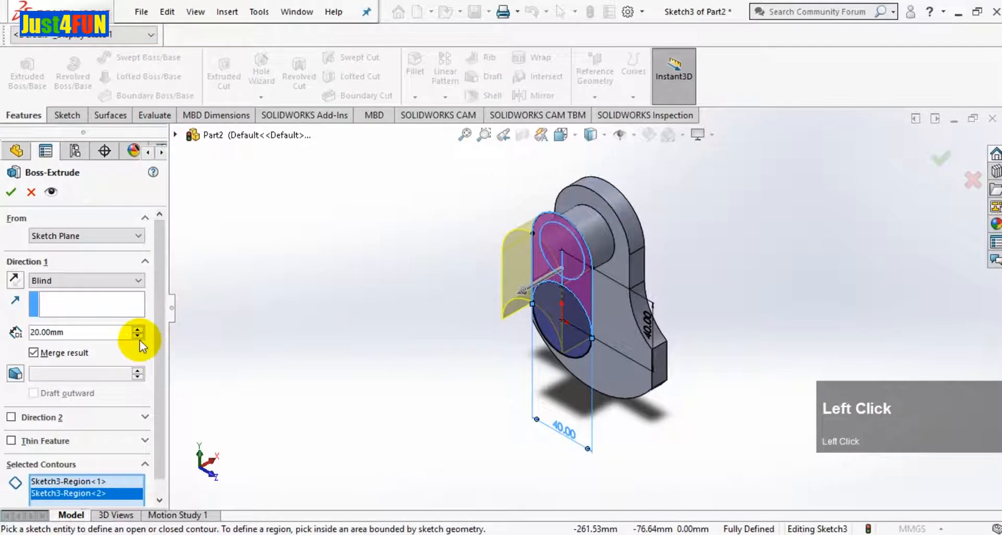
click(139, 336)
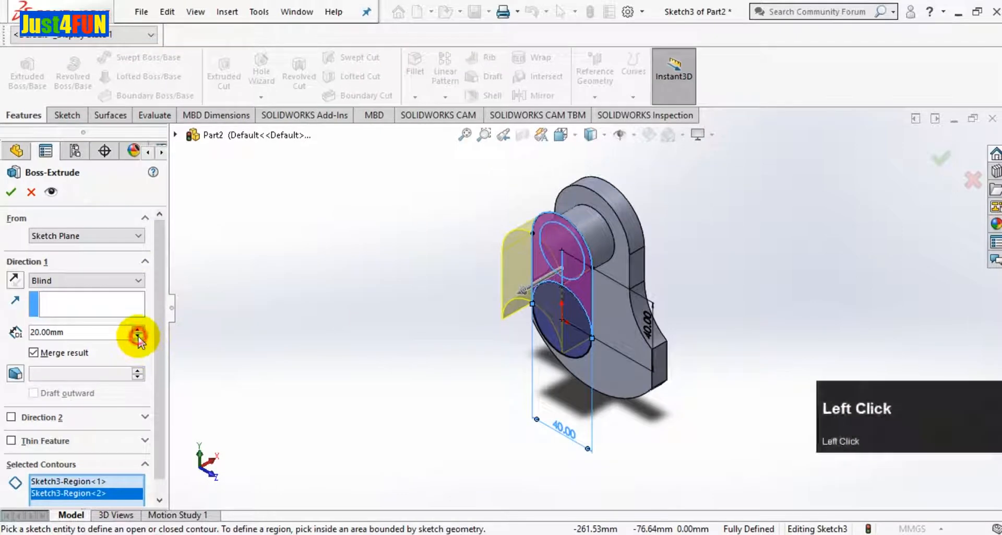
click(14, 192)
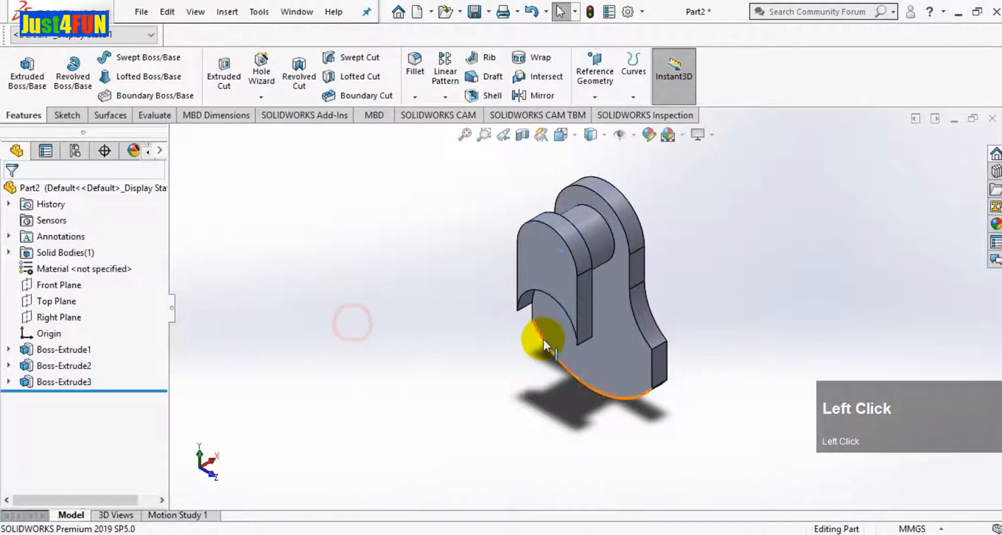
Reuse the slot sketch to extrude its lower circle 40 mm outward as the end journal, checking the length on the reference drawing
click(8, 382)
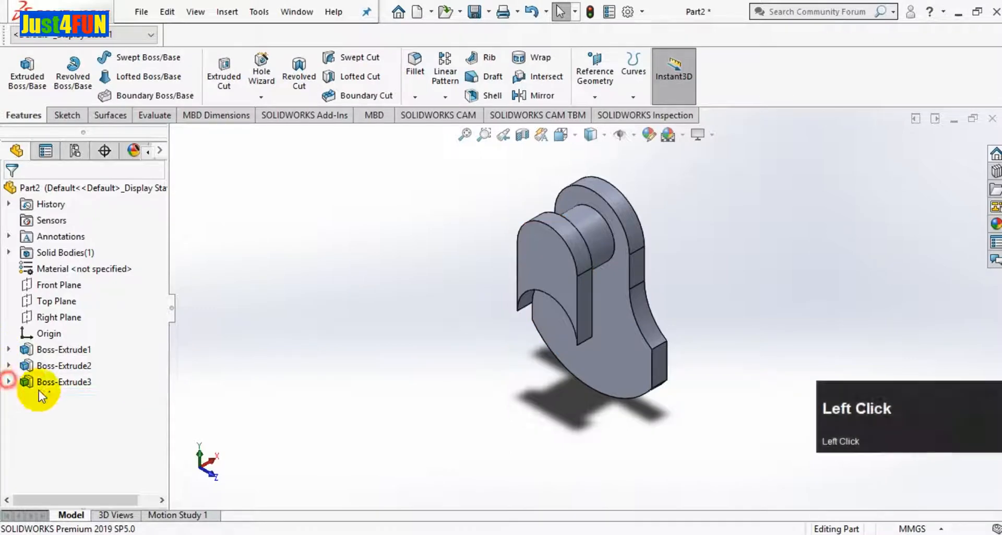
click(70, 399)
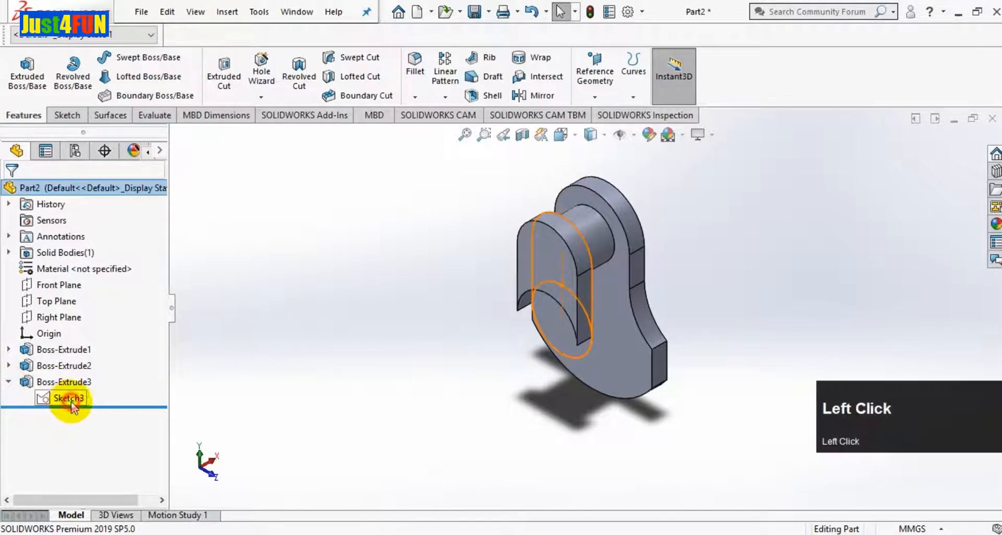
click(28, 94)
click(556, 331)
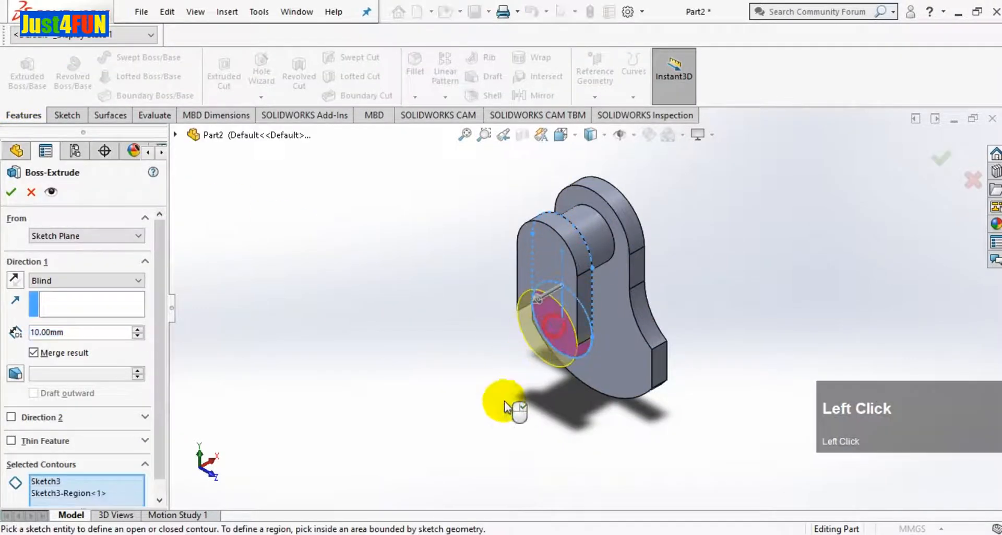
key(alt+Tab)
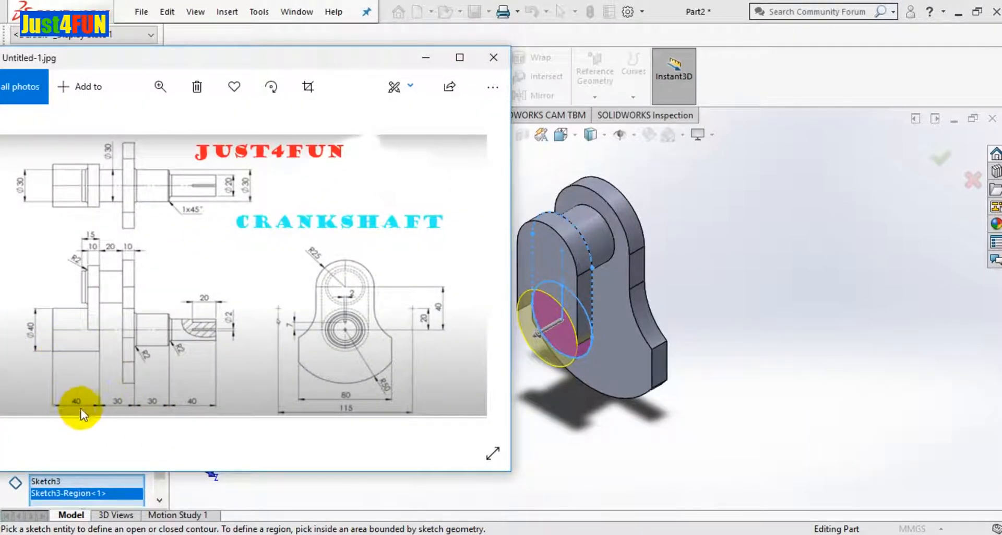
click(425, 57)
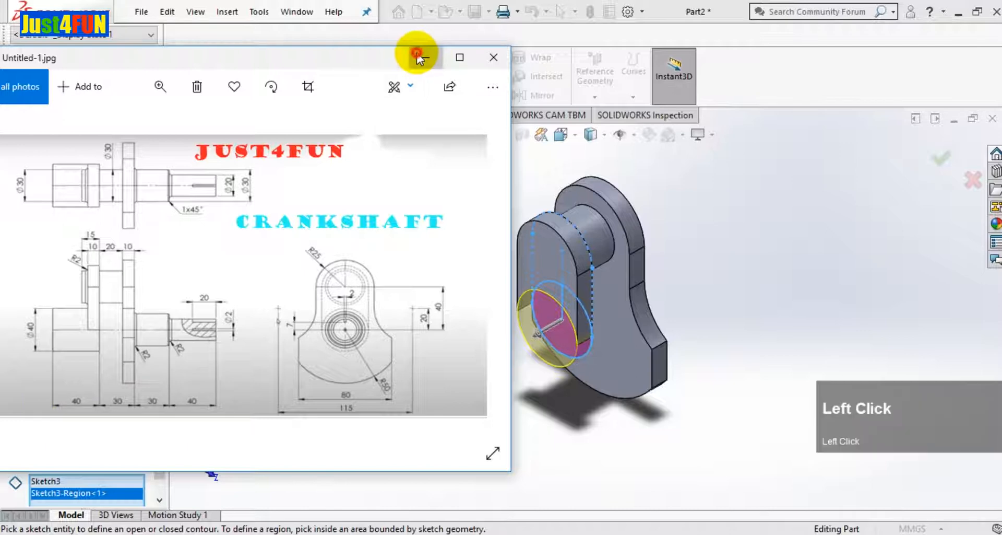
click(138, 329)
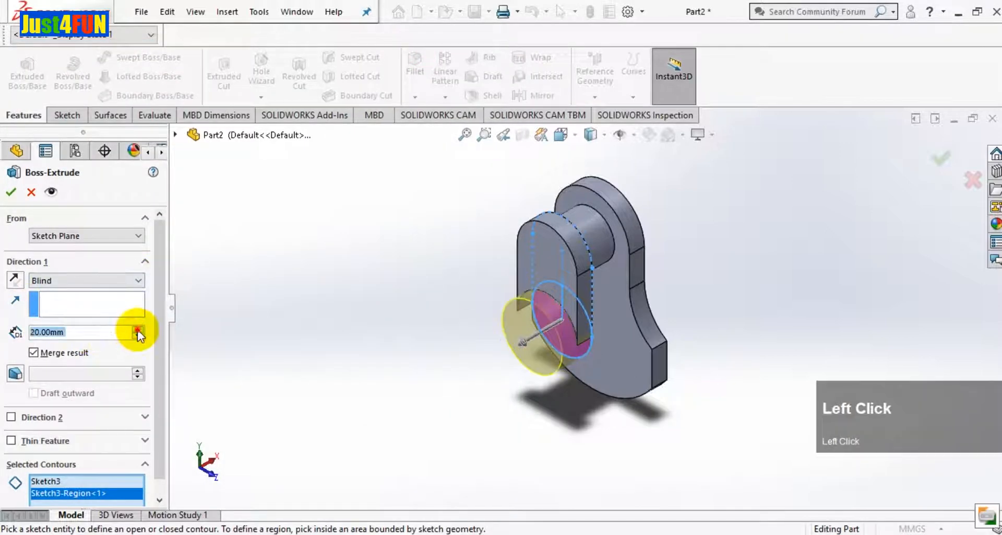
click(137, 329)
click(138, 329)
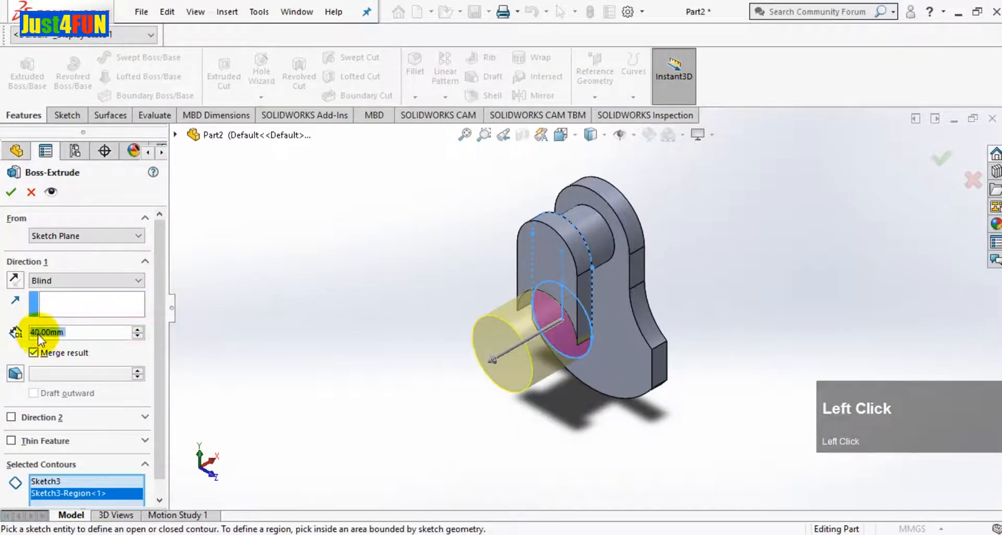
click(10, 193)
click(347, 287)
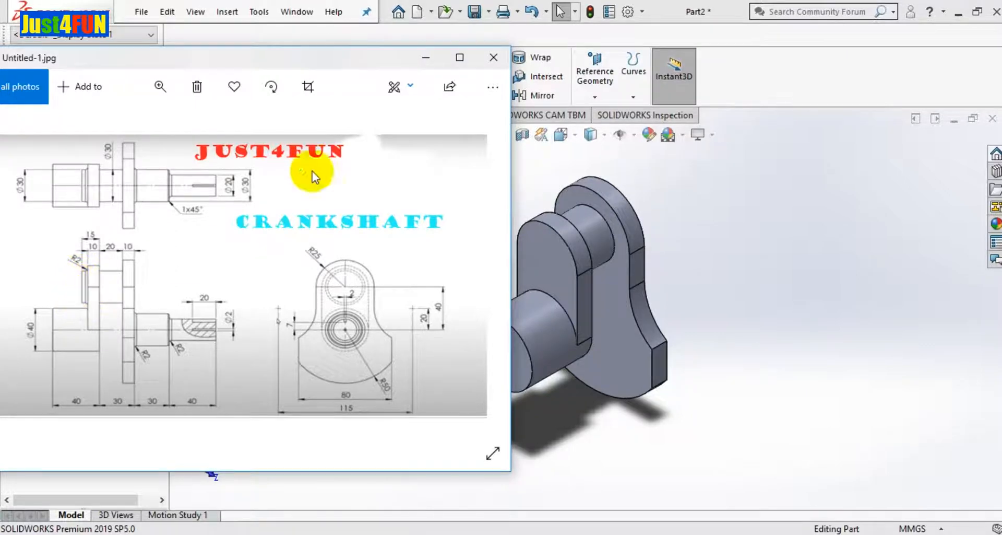
Start a boss extrusion of the crankpin's circle sketch with Surface/Face/Plane as the start condition, picking the second web's inner face
click(426, 56)
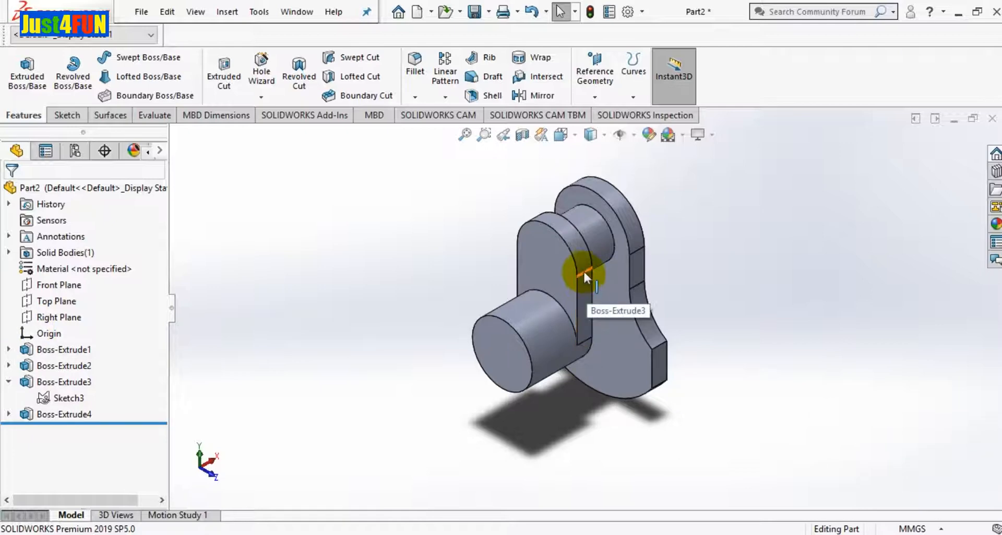
click(600, 258)
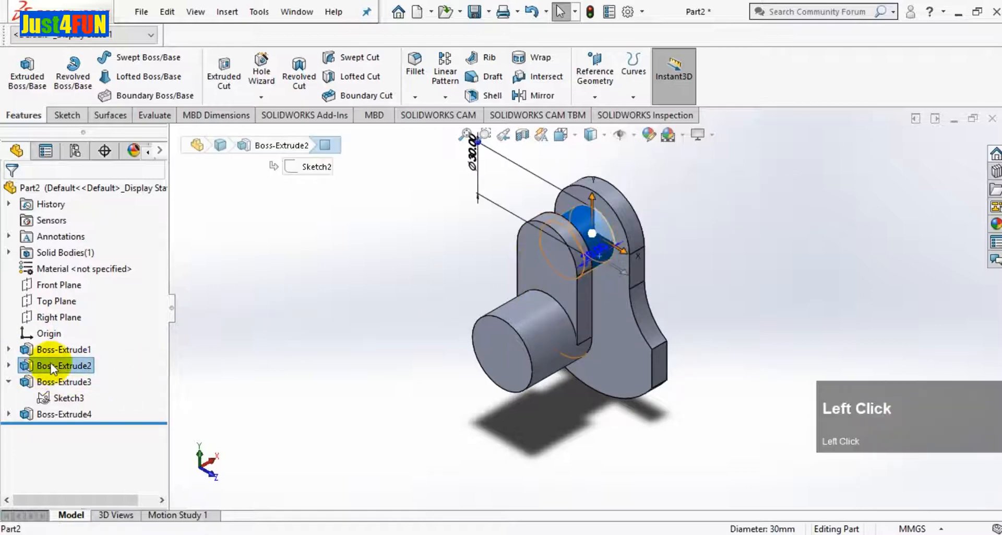
click(8, 365)
click(66, 381)
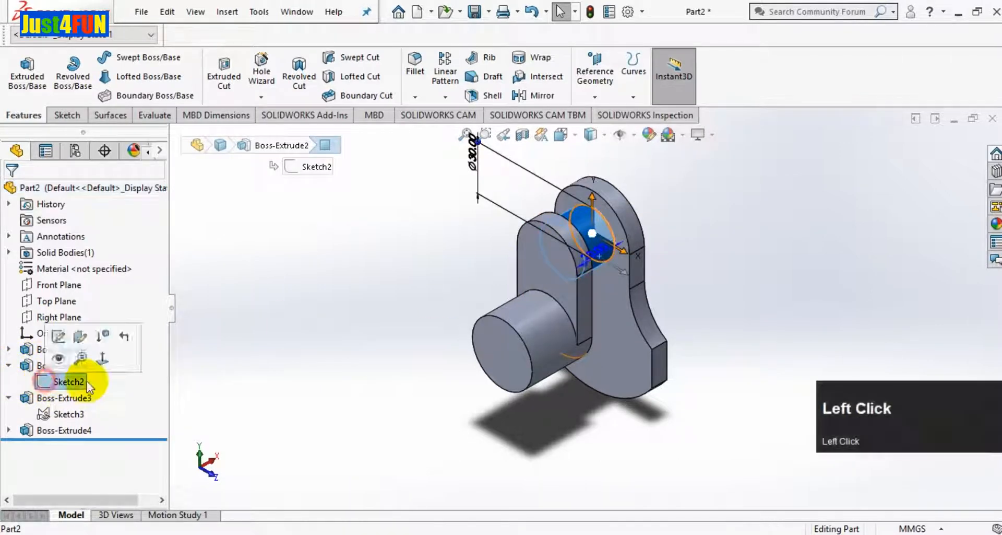
click(19, 86)
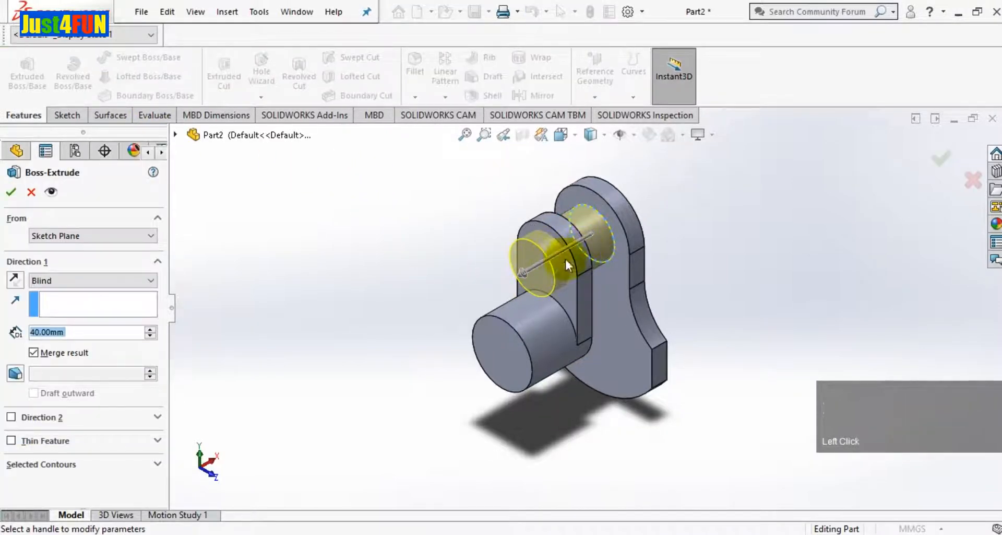
click(129, 241)
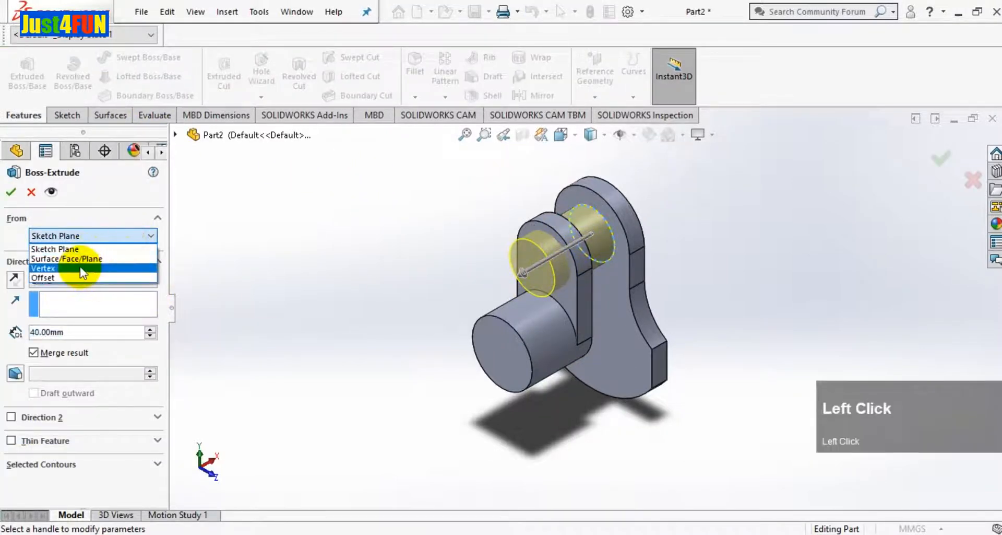
click(84, 253)
right_click(338, 261)
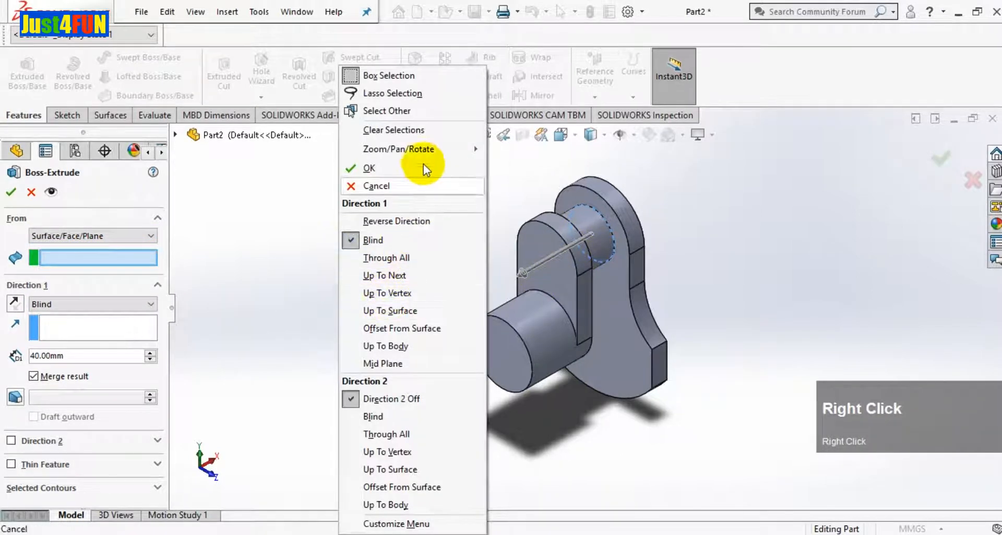
click(424, 150)
click(543, 220)
drag(718, 242, 666, 276)
key(Escape)
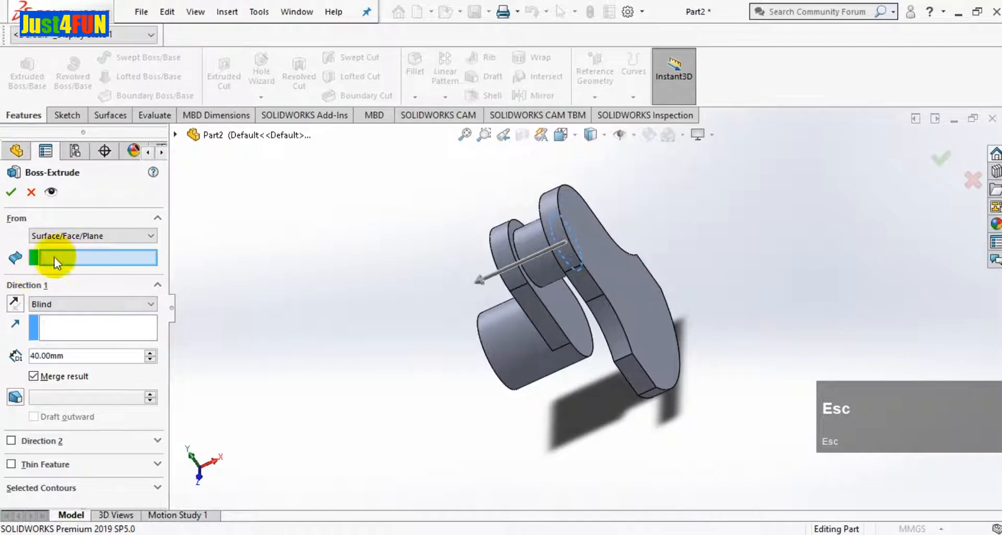
click(557, 301)
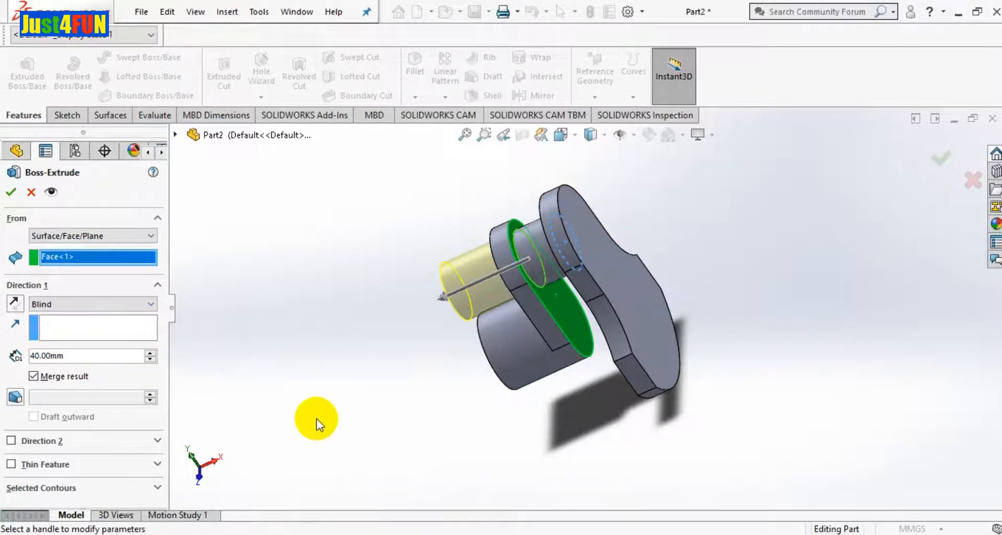
Consult the reference drawing and extrude the crankpin circle 15 mm through the second web
click(482, 532)
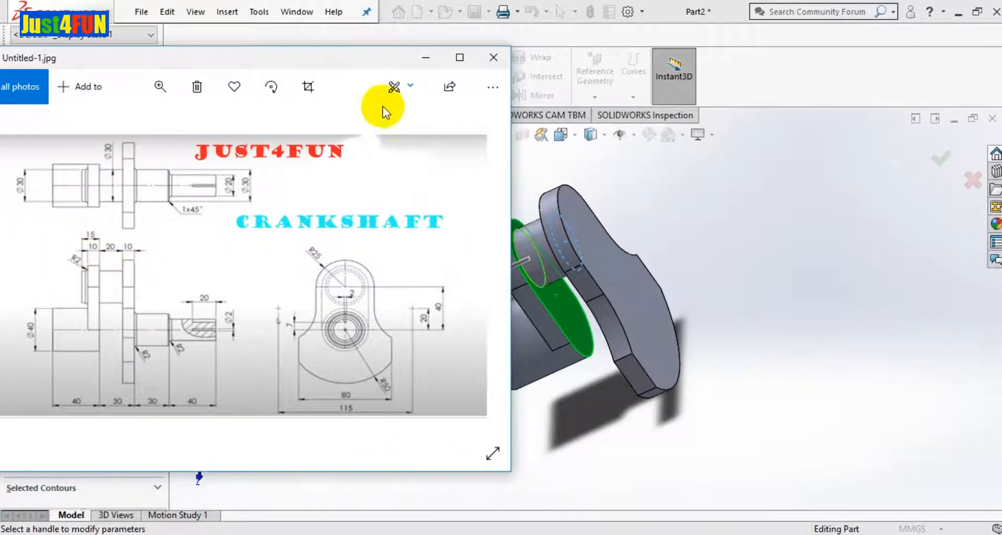
click(424, 59)
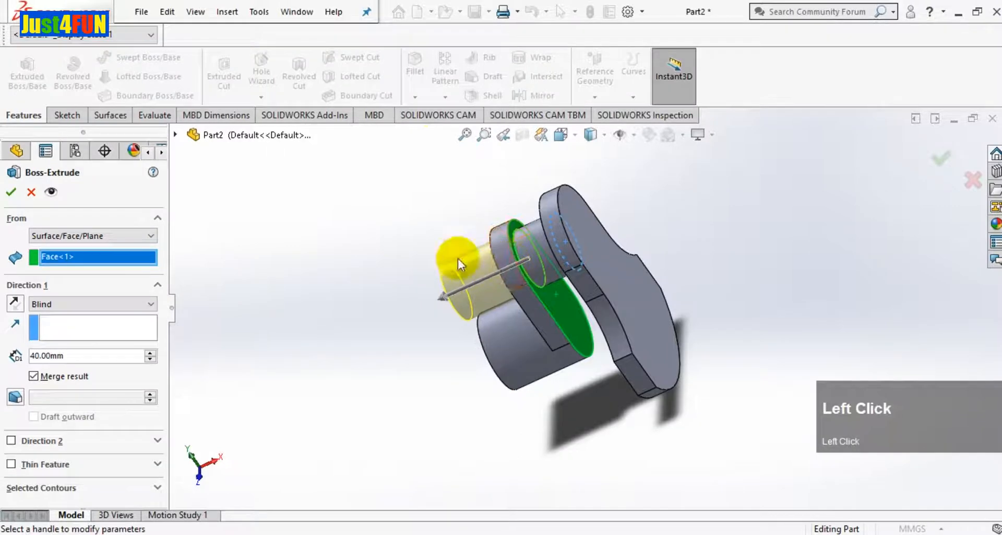
drag(123, 360, 6, 356)
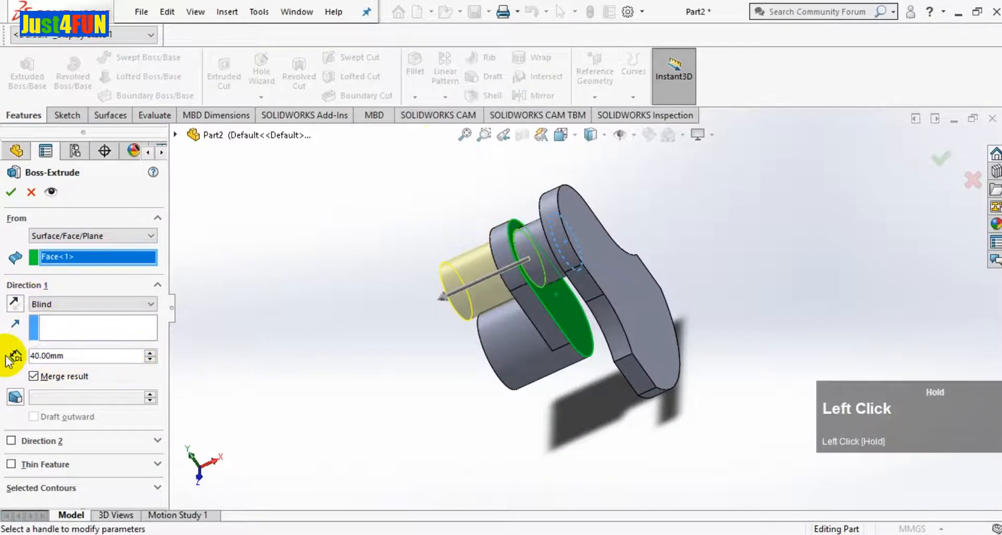
drag(79, 351, 21, 355)
text(1)
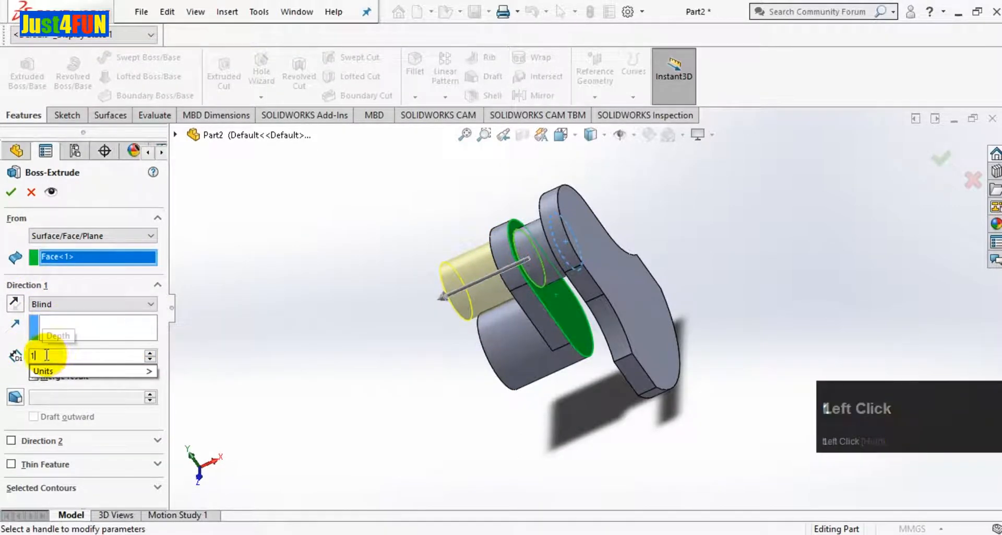
text(5)
click(12, 188)
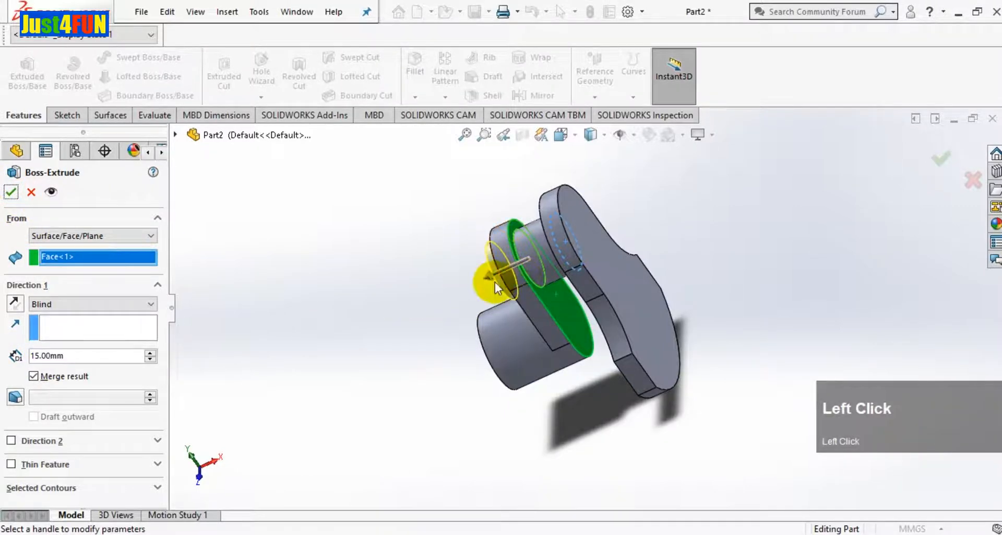
Accept the 15 mm crankpin extrusion through the second web and inspect its protruding end
click(11, 192)
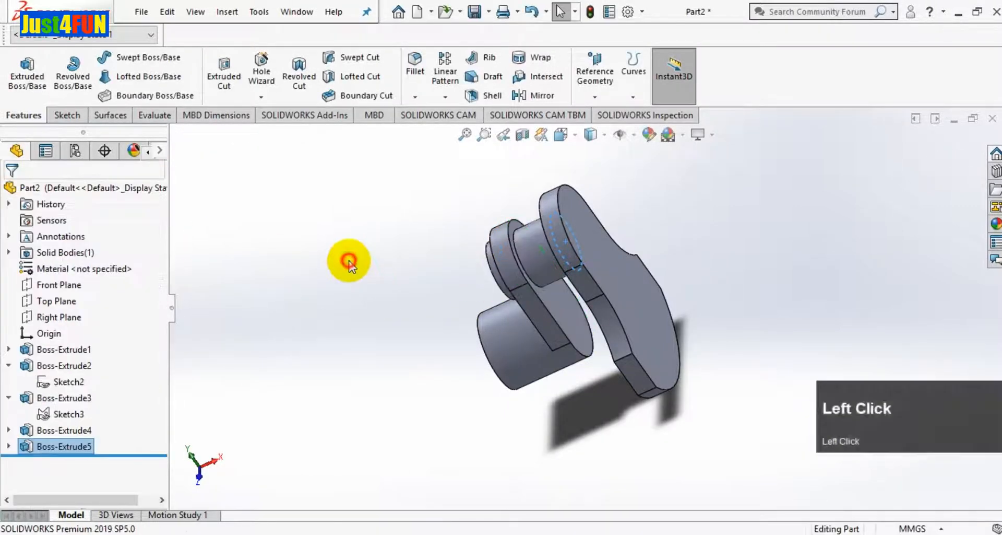
right_click(339, 258)
click(355, 316)
drag(347, 307, 401, 329)
key(Escape)
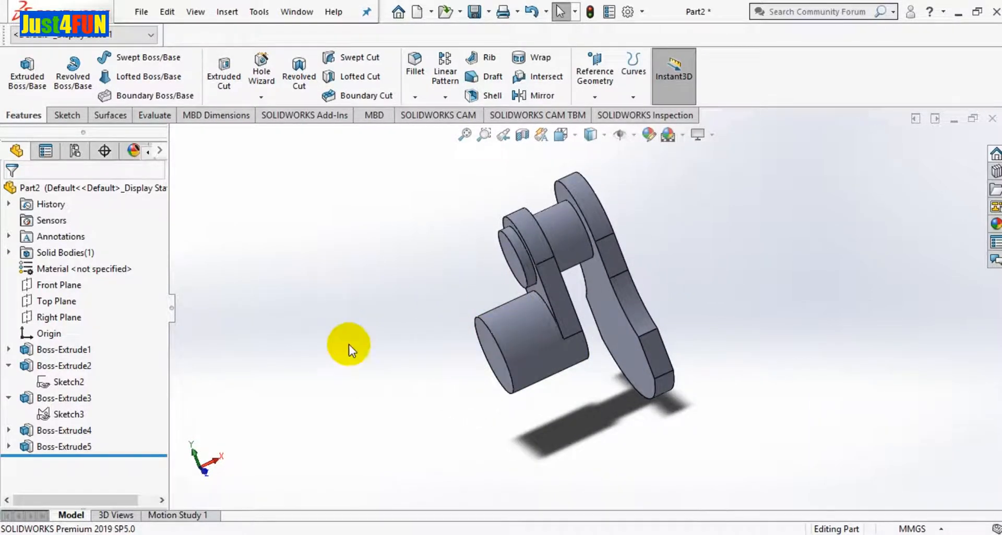
Consult the reference drawing and sketch a circle about 35 mm in diameter, centred on the origin, on the first web's outer face
click(434, 532)
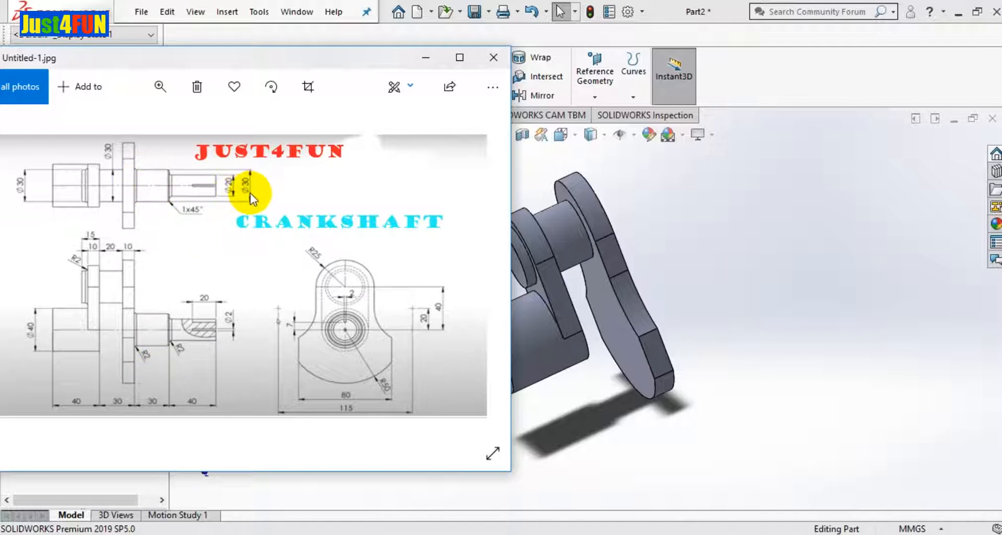
click(426, 62)
right_click(737, 273)
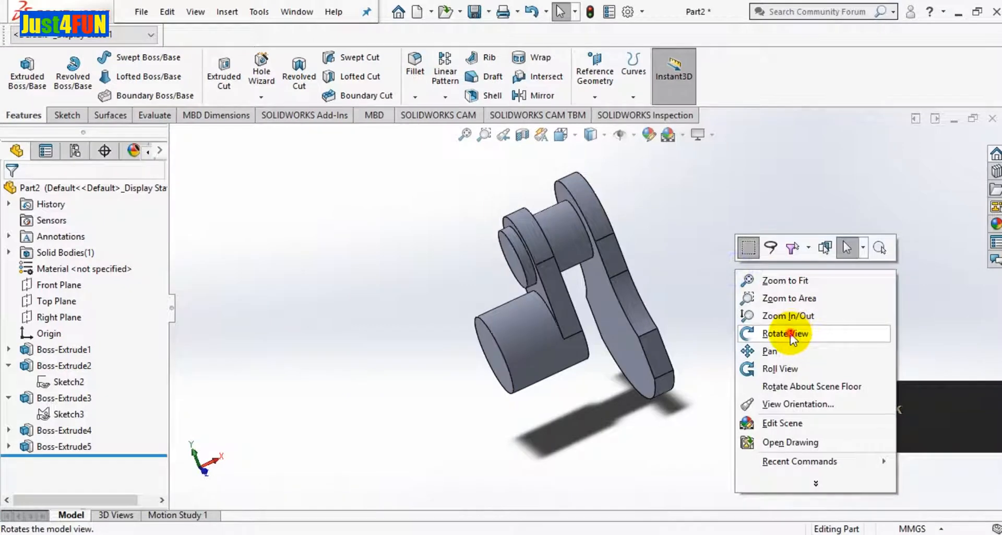
click(791, 333)
drag(796, 289, 743, 308)
key(Escape)
click(641, 308)
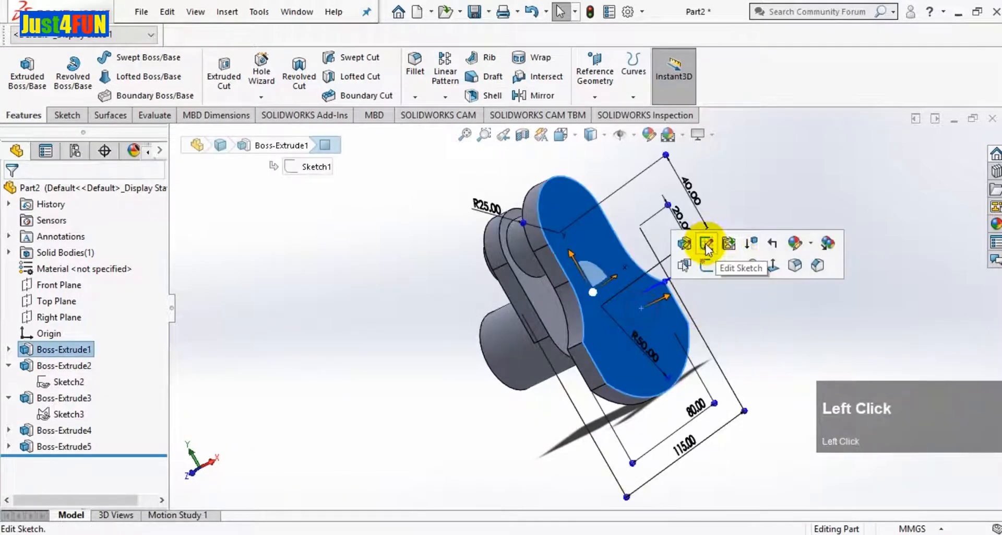
click(775, 268)
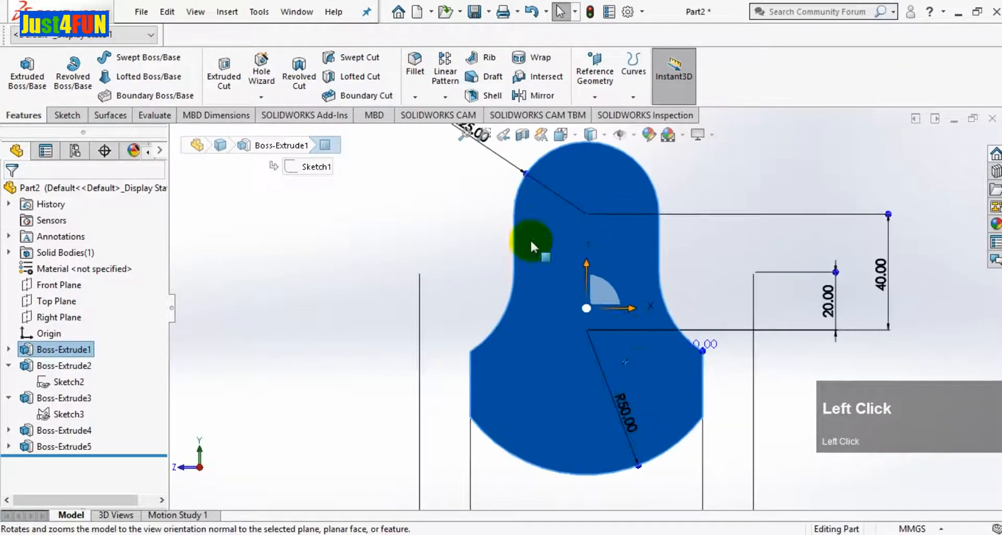
click(67, 115)
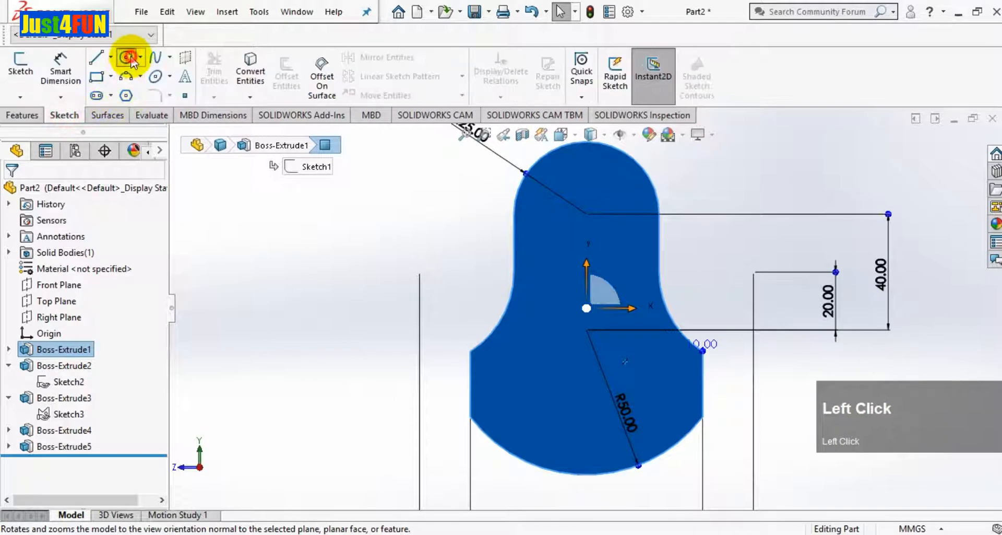
click(128, 58)
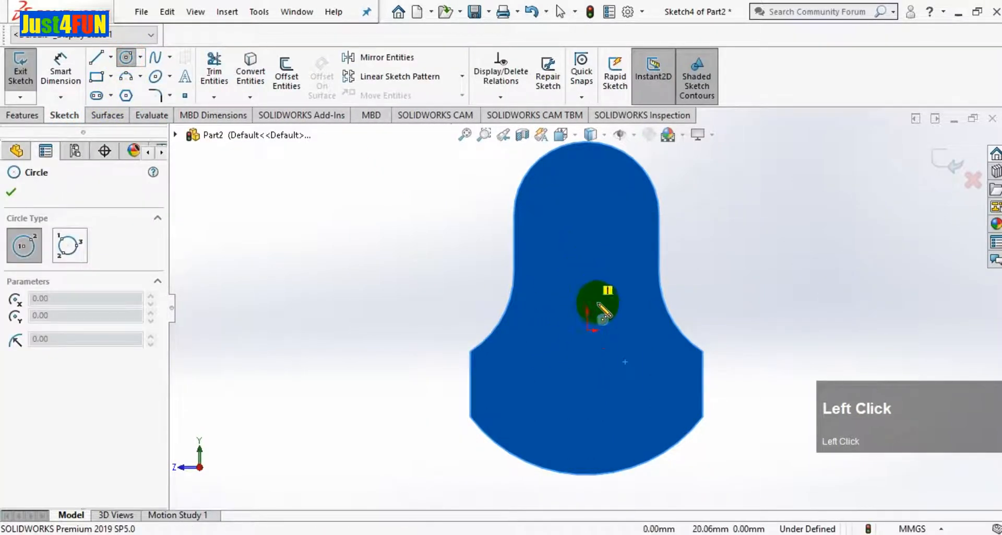
drag(588, 330, 615, 372)
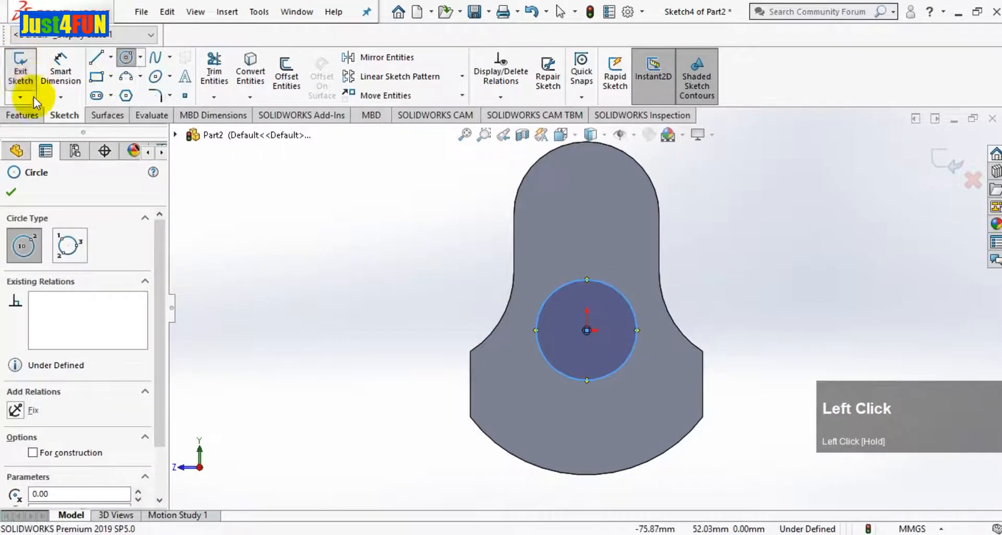
Dimension the circle on the first web's outer face with a diameter of 30 mm
click(60, 70)
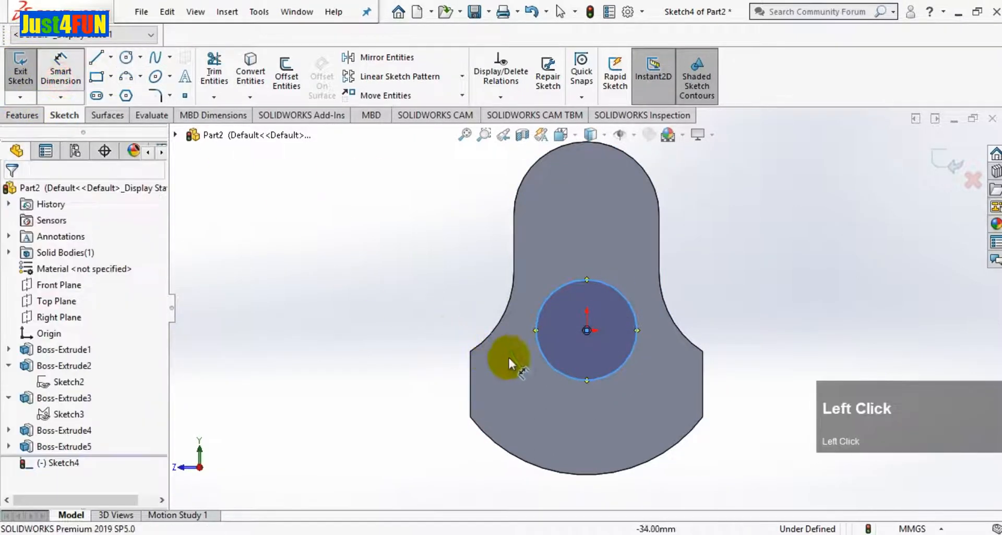
click(545, 357)
click(416, 375)
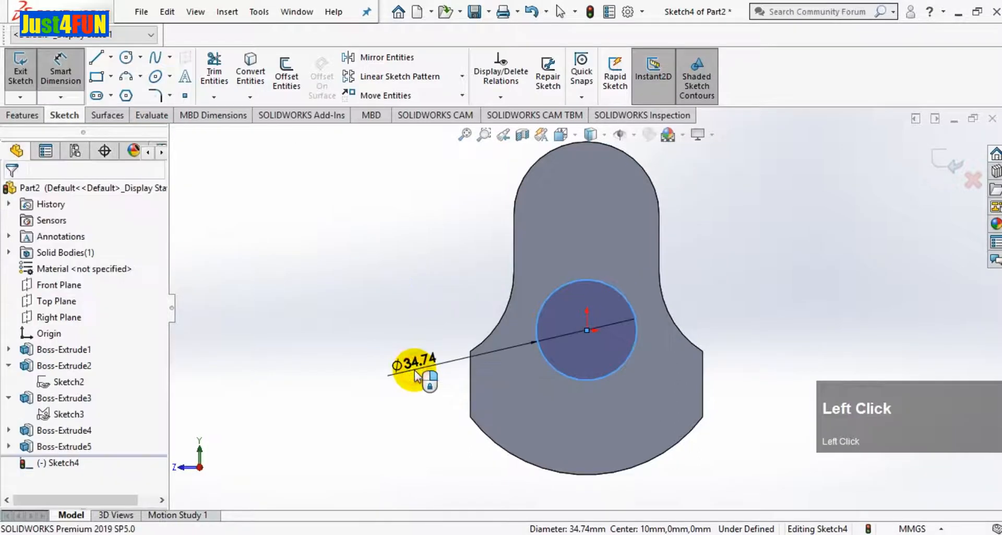
text(3)
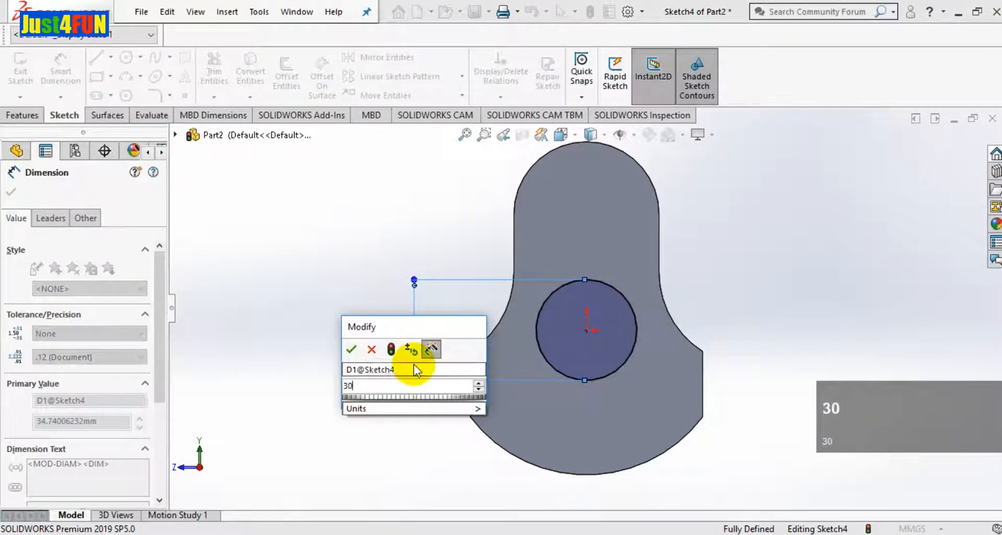
text(0)
key(Return)
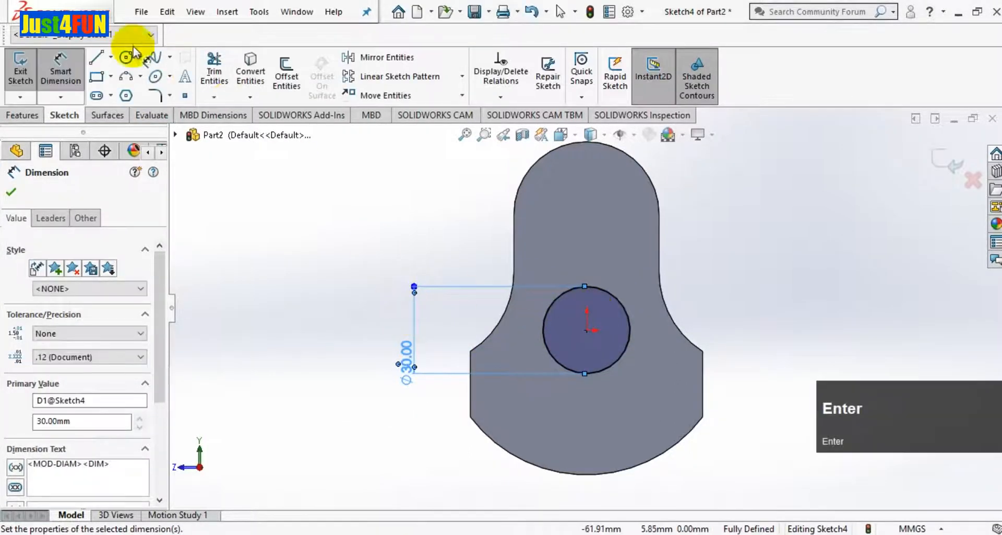
Extrude the 30 mm circle 30 mm outward from the first web as a journal, checking the length on the reference drawing
click(32, 116)
click(25, 73)
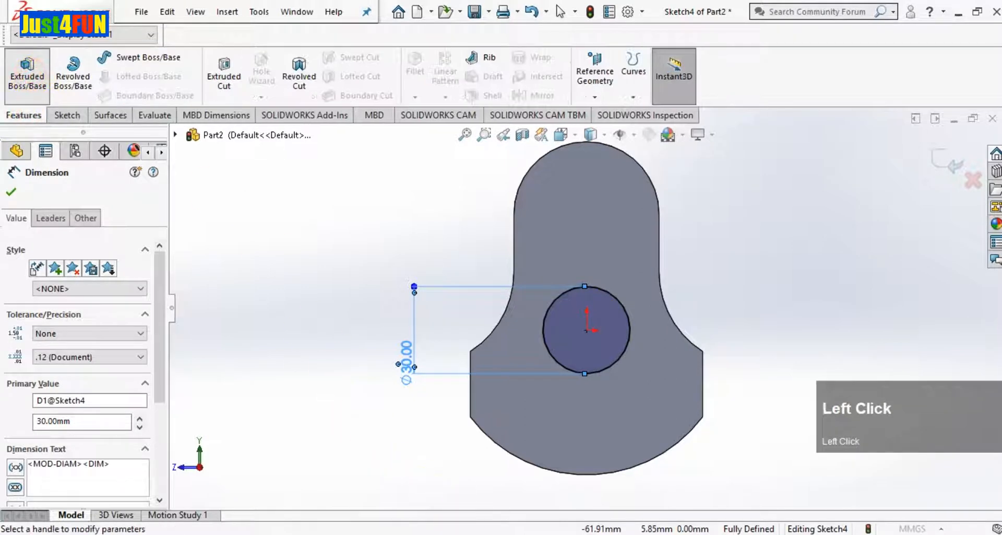
click(419, 529)
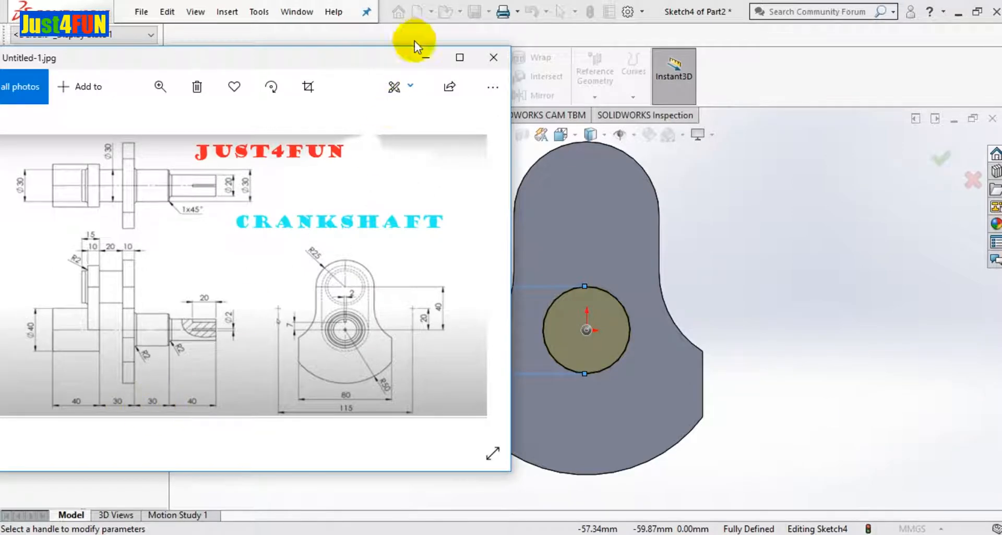
click(428, 55)
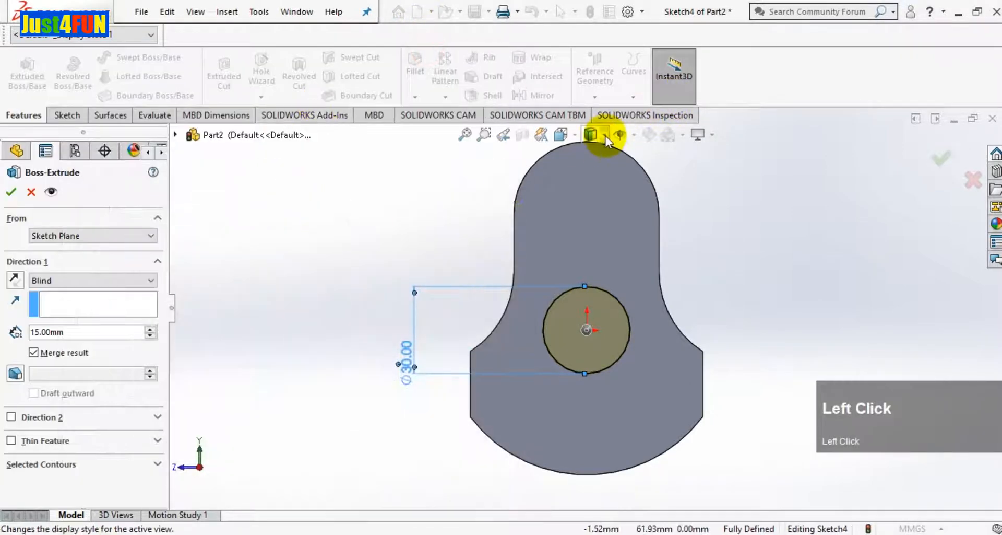
click(591, 137)
click(561, 135)
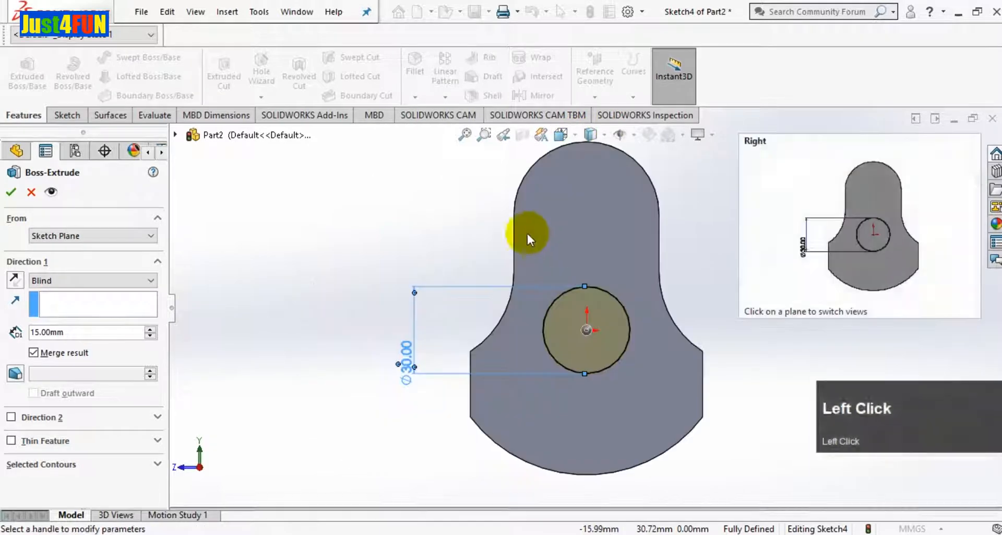
click(568, 136)
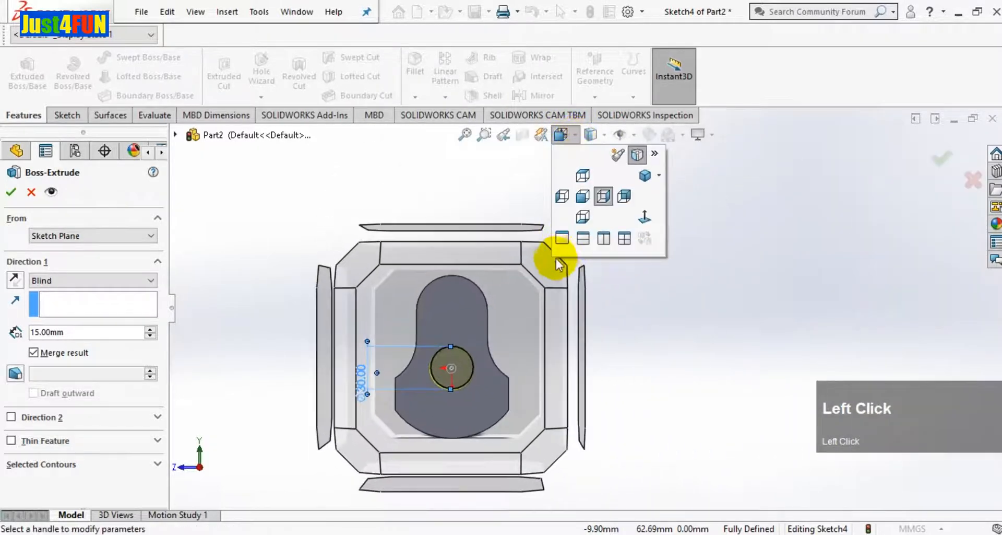
click(552, 263)
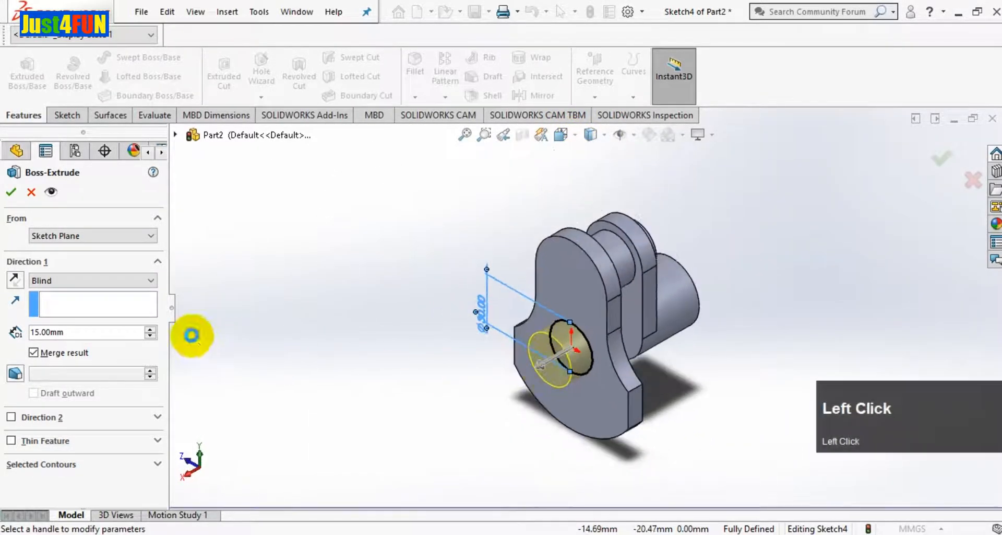
drag(115, 332, 68, 332)
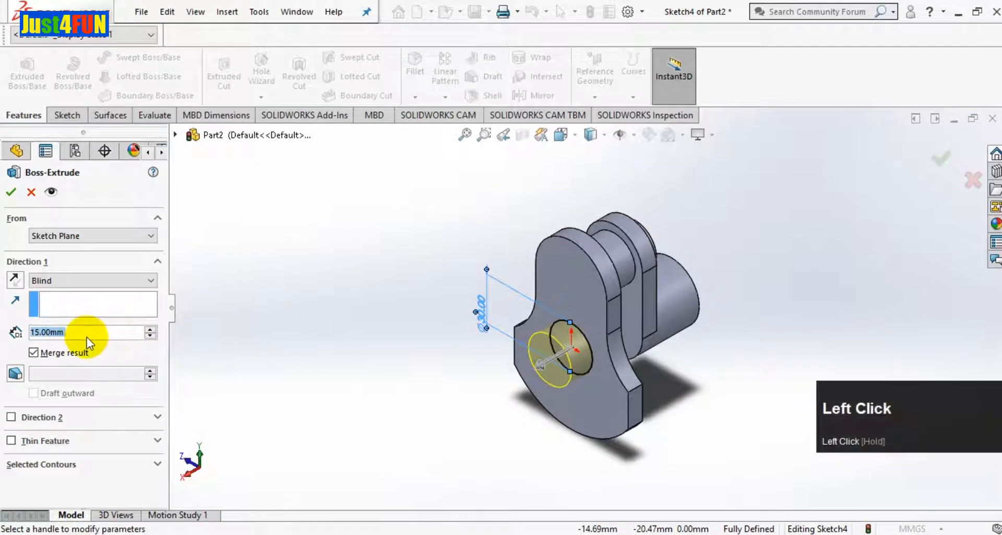
text(30)
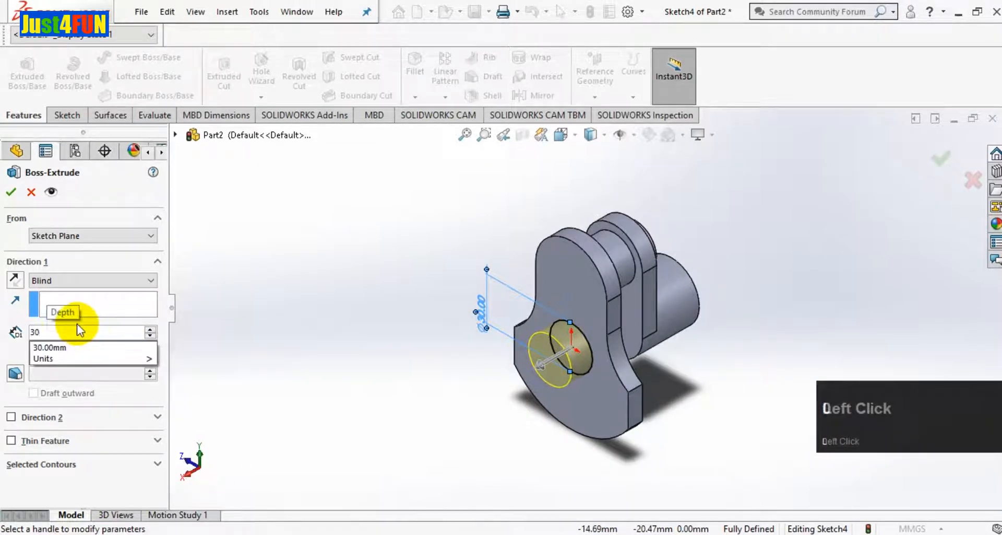
key(Return)
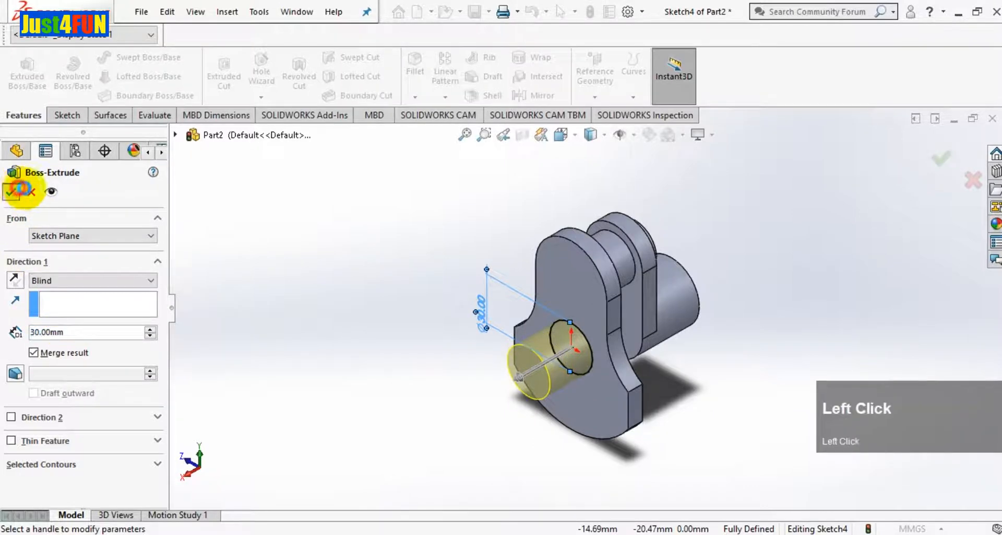
click(362, 296)
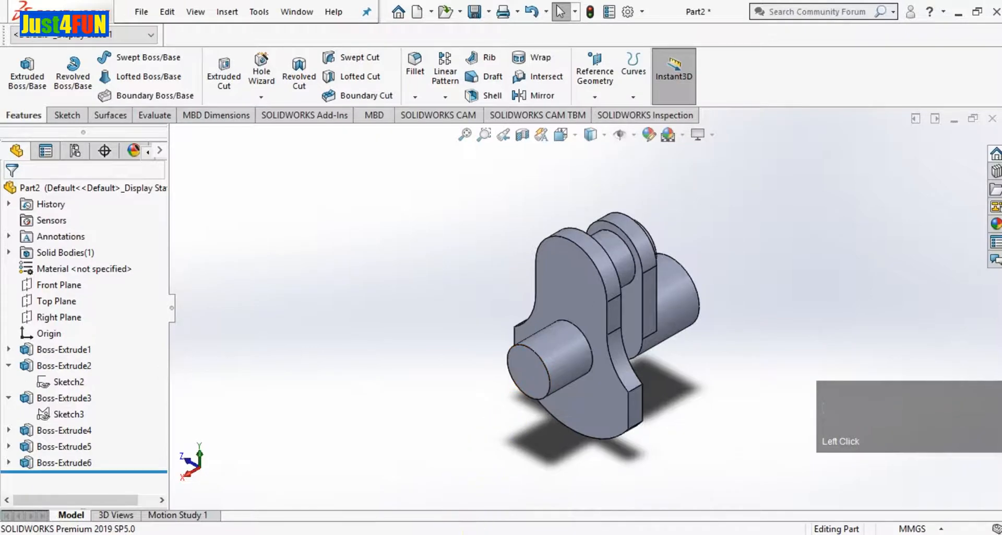
Consult the reference drawing and sketch a concentric circle about 18 mm in diameter on the 30 mm journal's end face
click(402, 534)
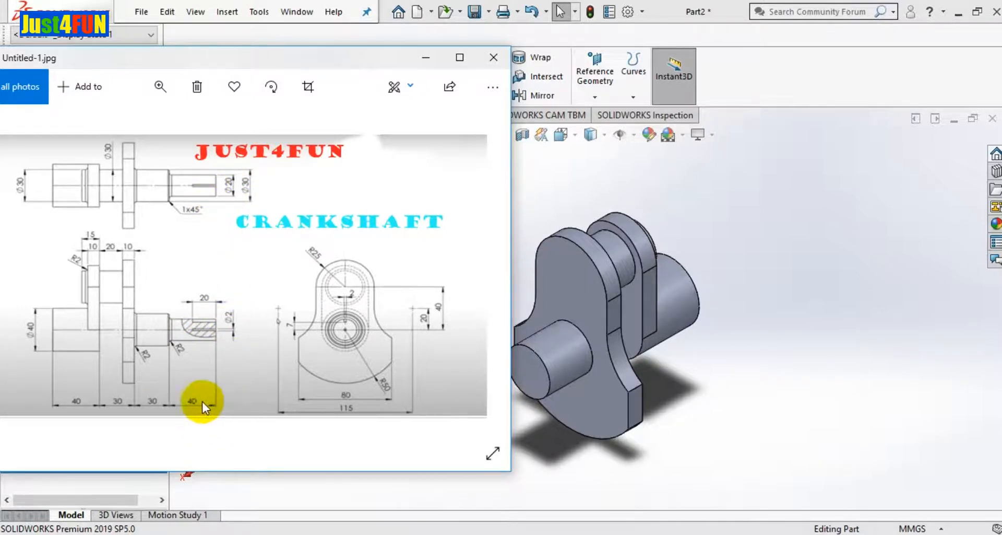
click(426, 59)
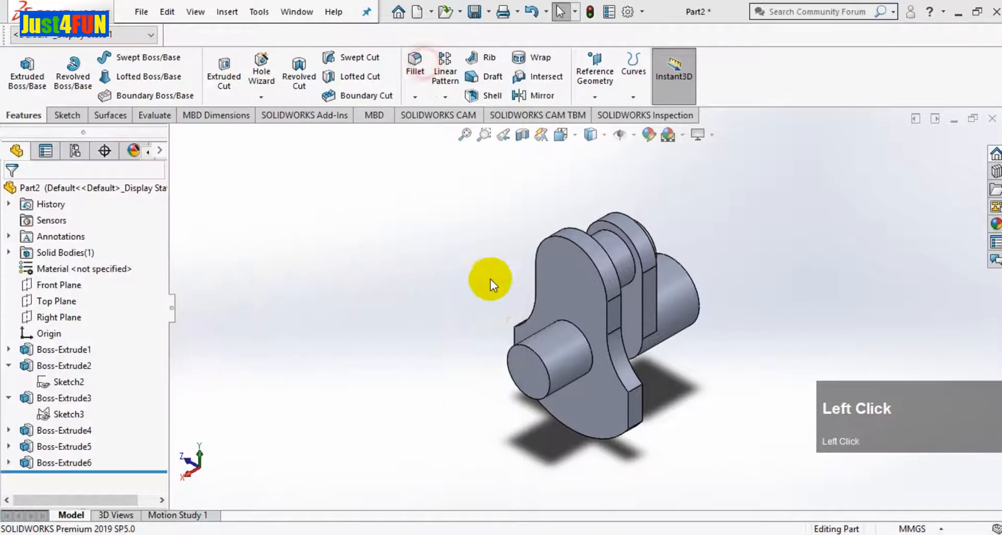
click(524, 371)
click(659, 338)
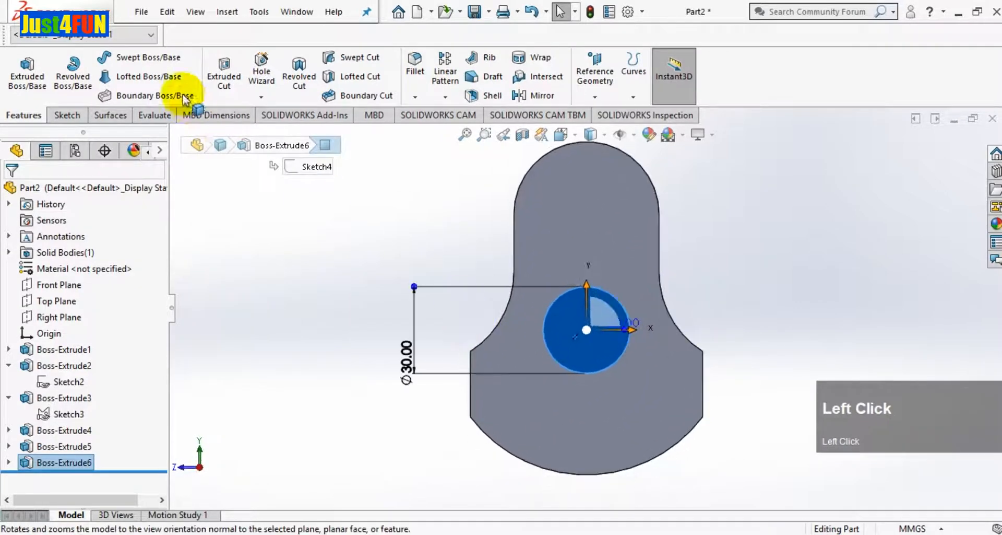
click(65, 115)
click(133, 62)
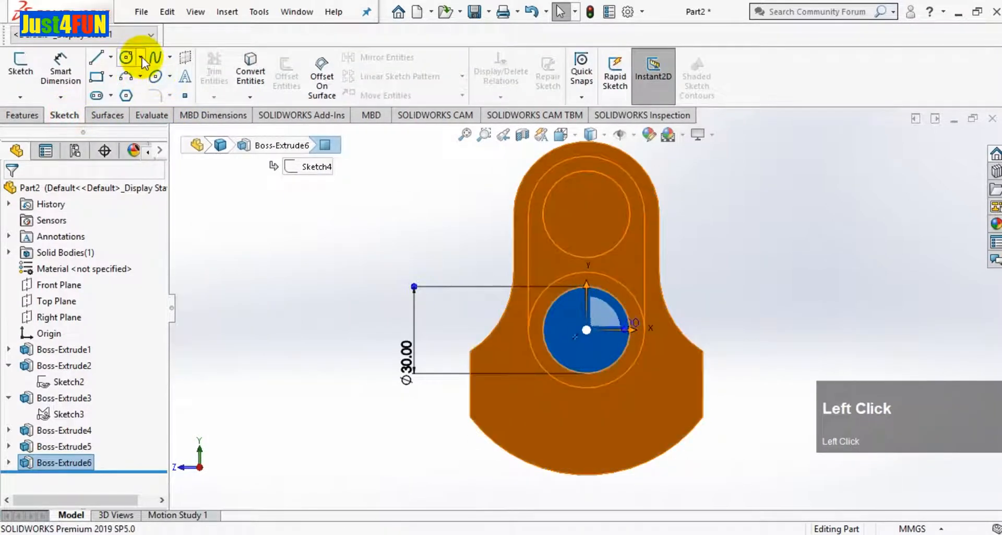
click(141, 58)
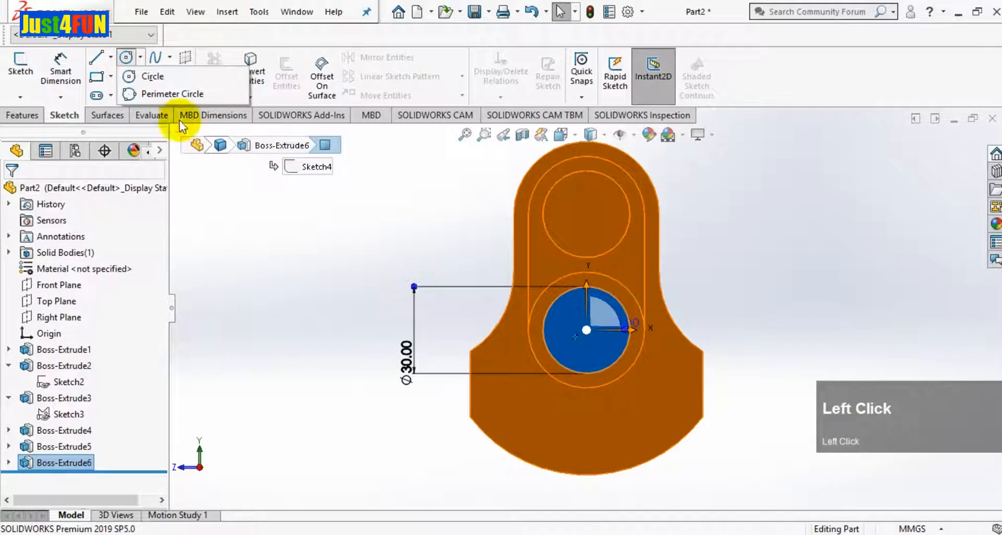
click(180, 77)
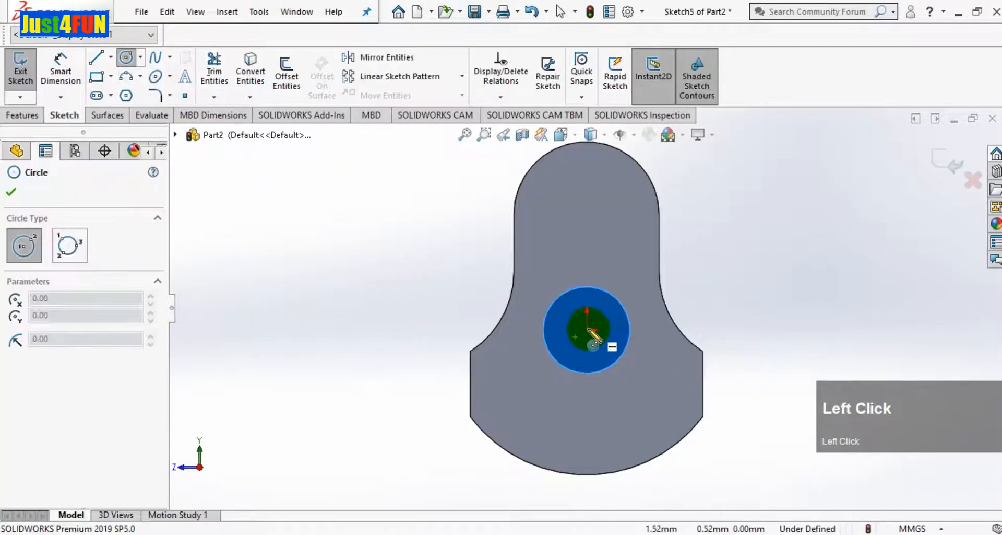
drag(587, 330, 602, 368)
Dimension the circle on the journal's end face with a diameter of 20 mm
click(61, 71)
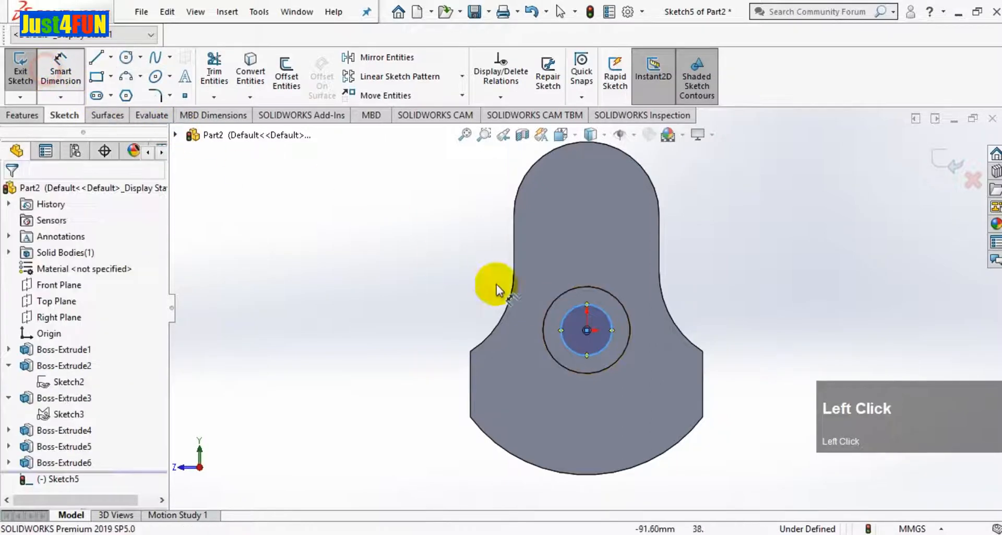
click(567, 344)
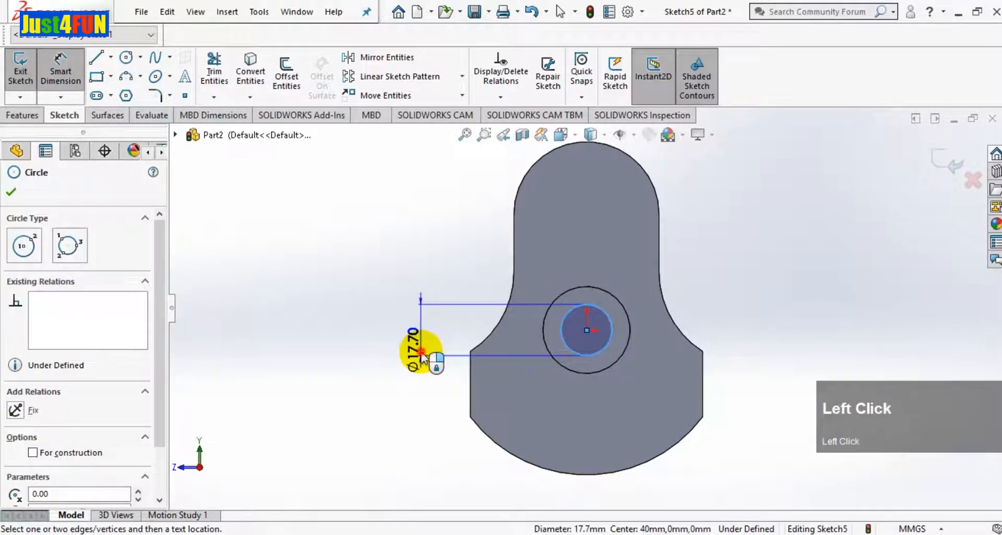
click(427, 357)
text(20)
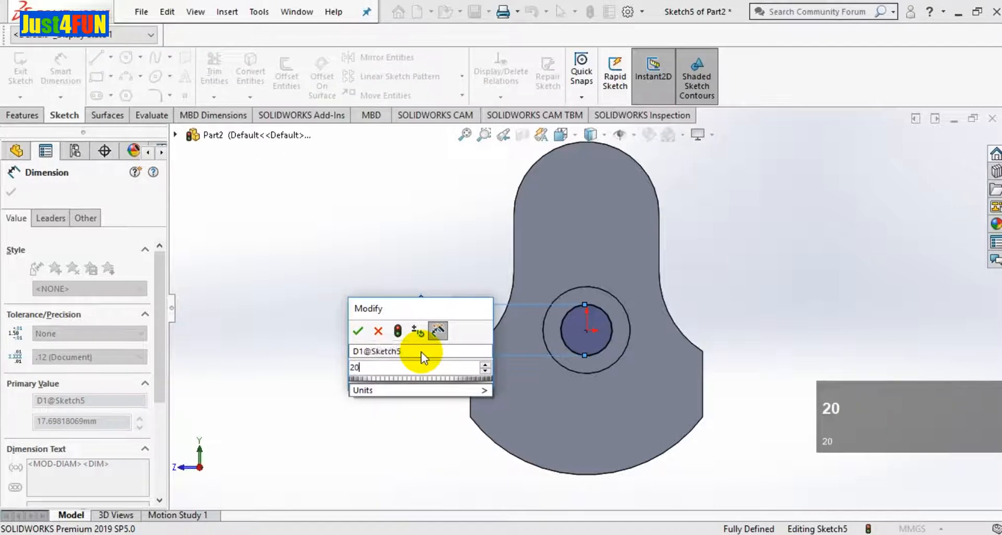
key(Return)
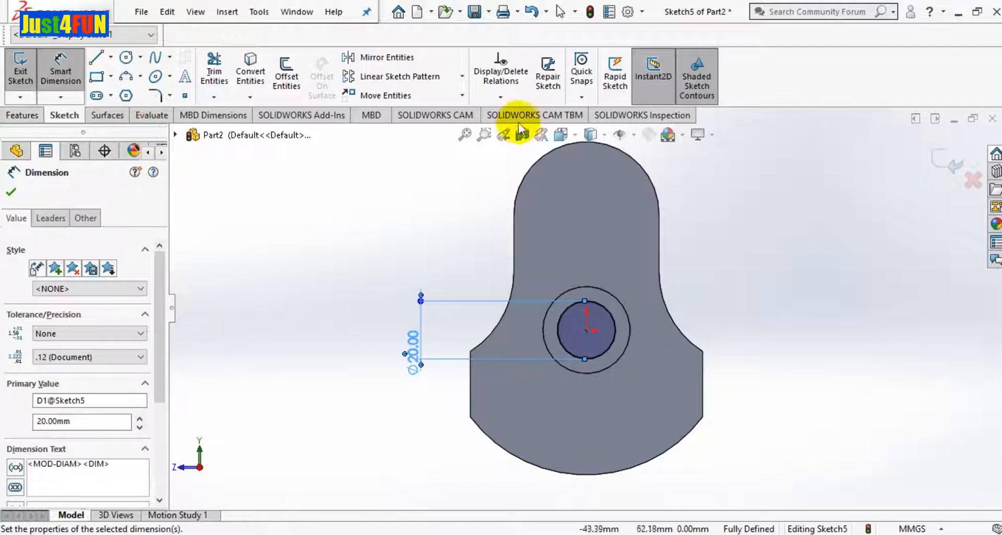
Extrude the 20 mm circle 40 mm outward from the 30 mm journal's end face
click(573, 134)
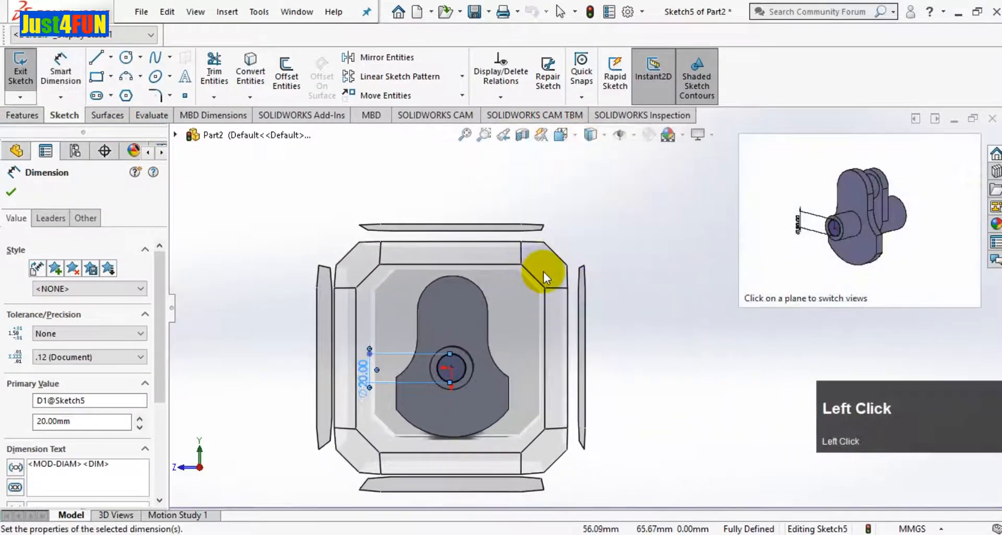
click(544, 271)
click(21, 116)
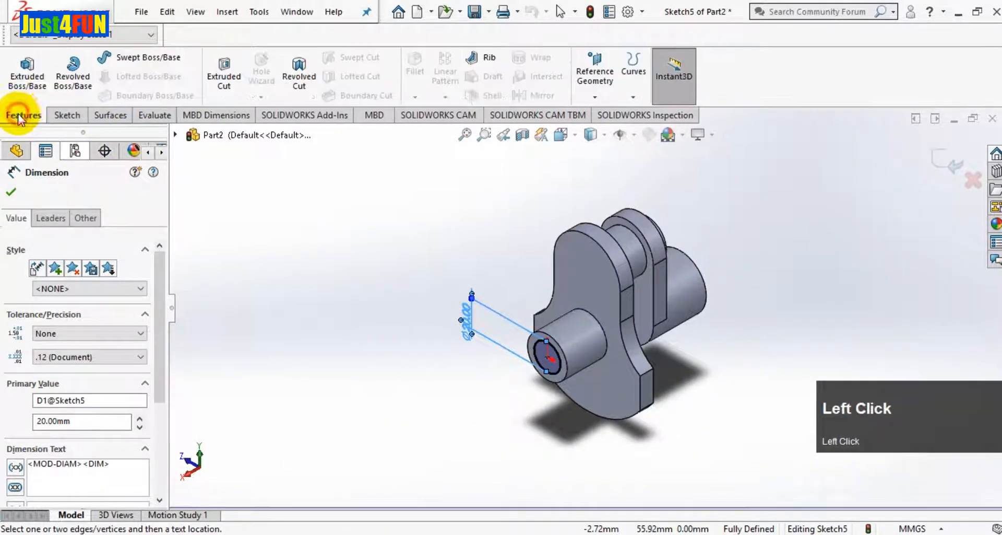
click(27, 71)
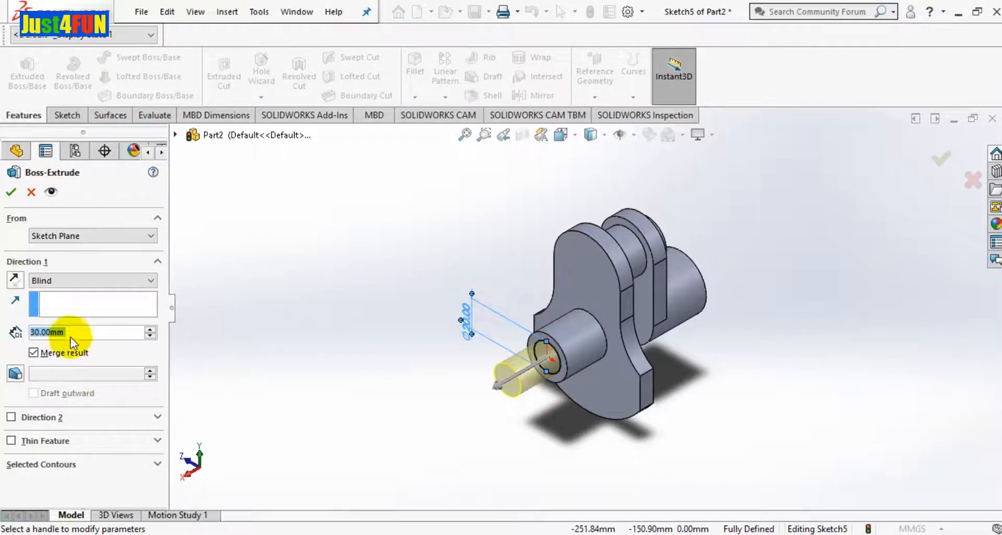
click(158, 328)
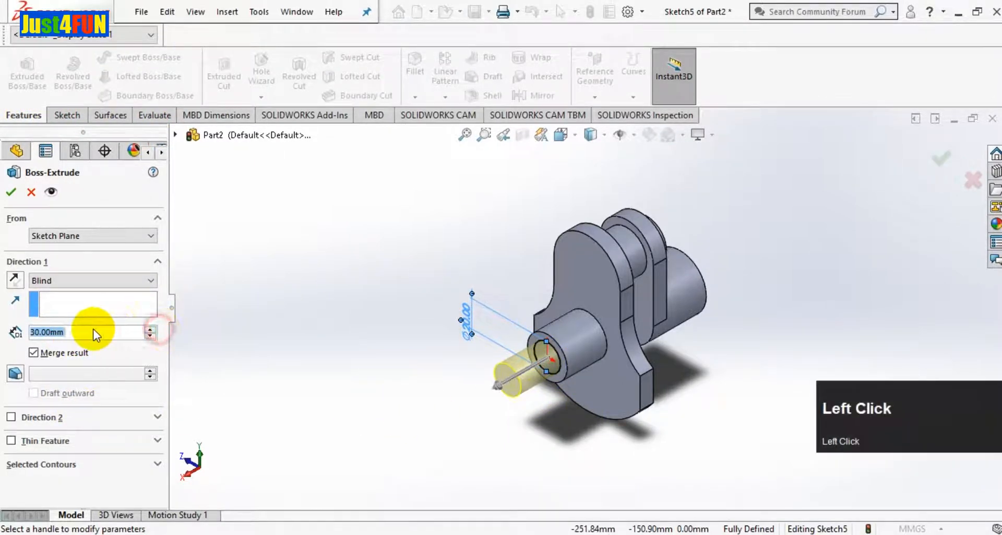
click(148, 329)
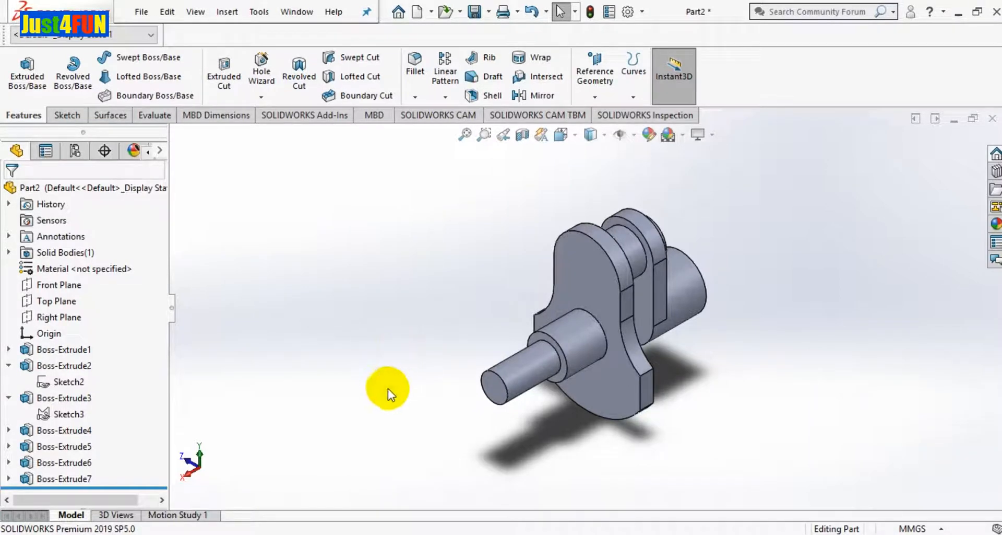
Consult the reference drawing and sketch a concentric circle about 6 mm in diameter on the 20 mm shaft's end face
click(491, 384)
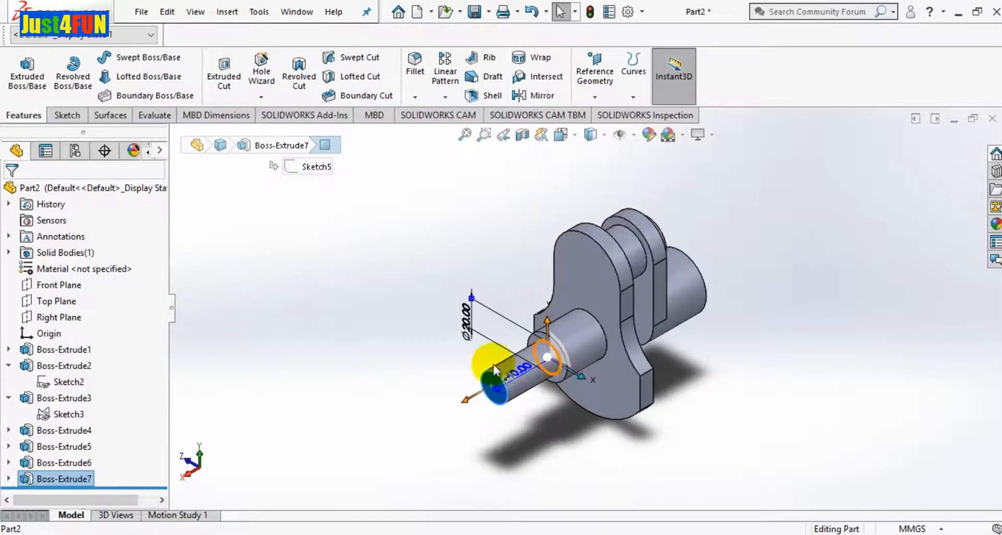
click(370, 382)
click(495, 392)
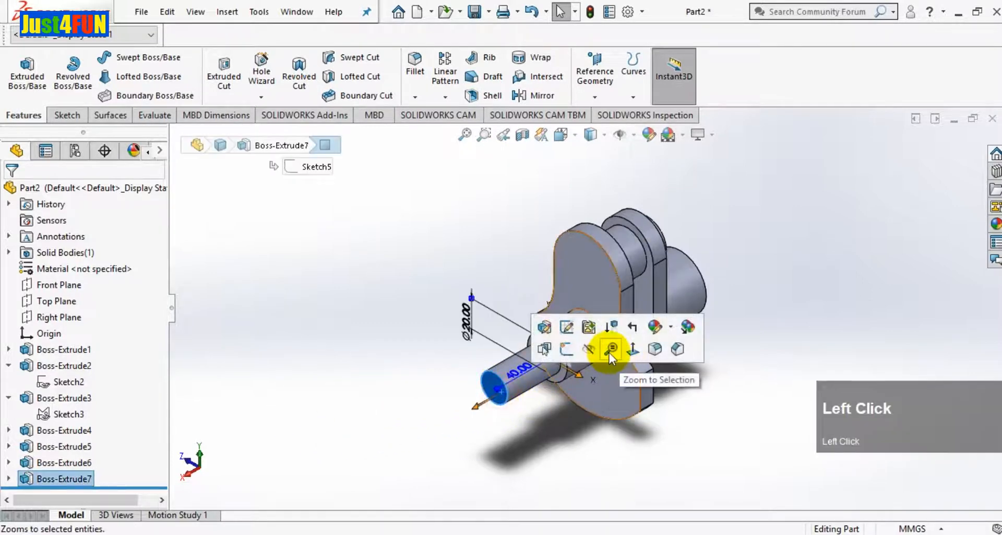
click(630, 353)
click(413, 532)
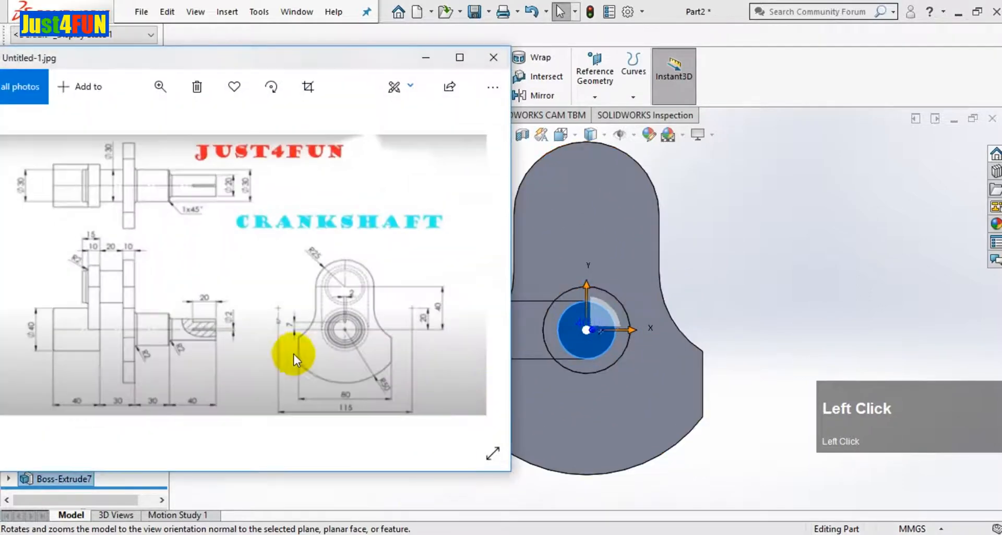
scroll(345, 332, down, 1)
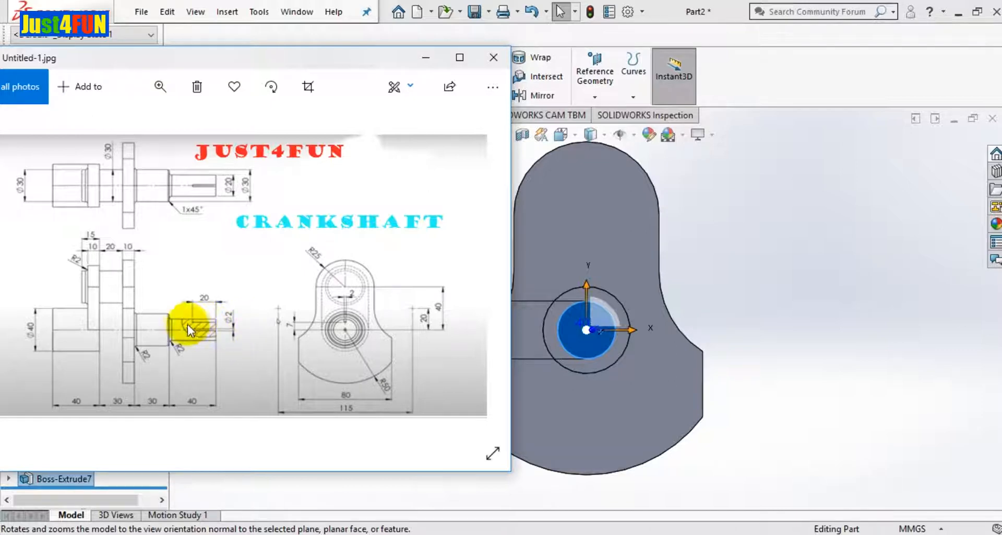
click(426, 57)
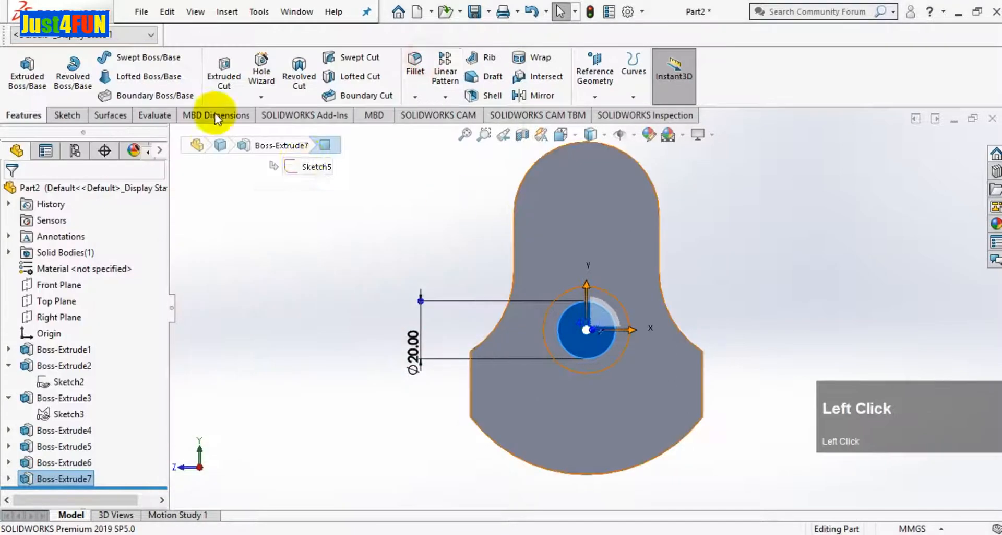
click(67, 116)
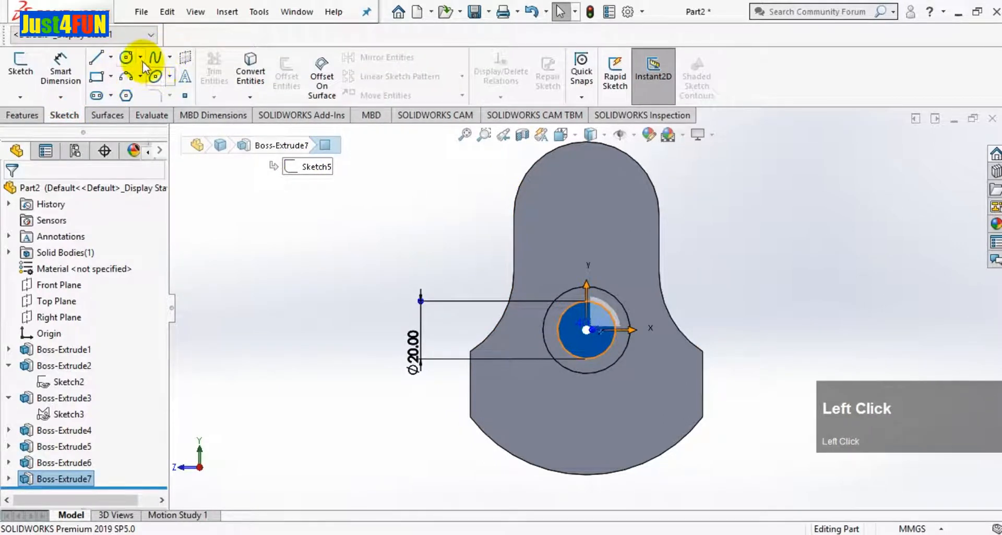
click(140, 57)
click(141, 76)
click(586, 329)
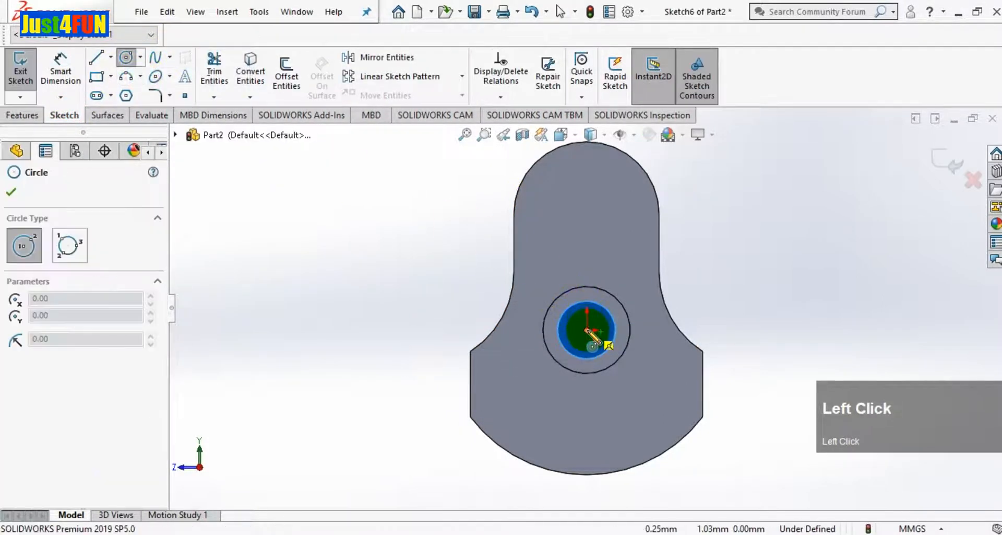
drag(587, 330, 589, 341)
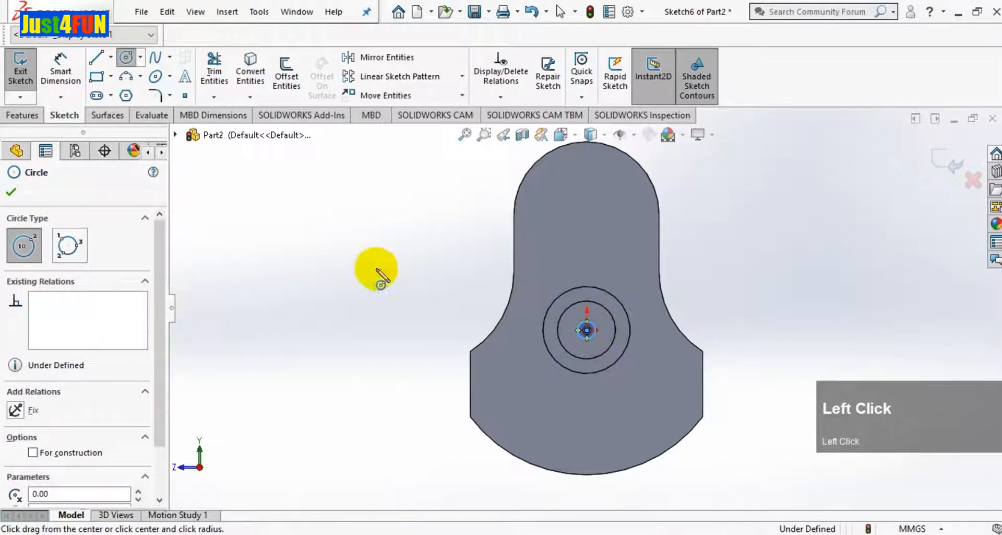
Sketch a corner rectangle about 3.6 mm wide across the upper edge of the 20 mm shaft's end face
scroll(580, 339, down, 3)
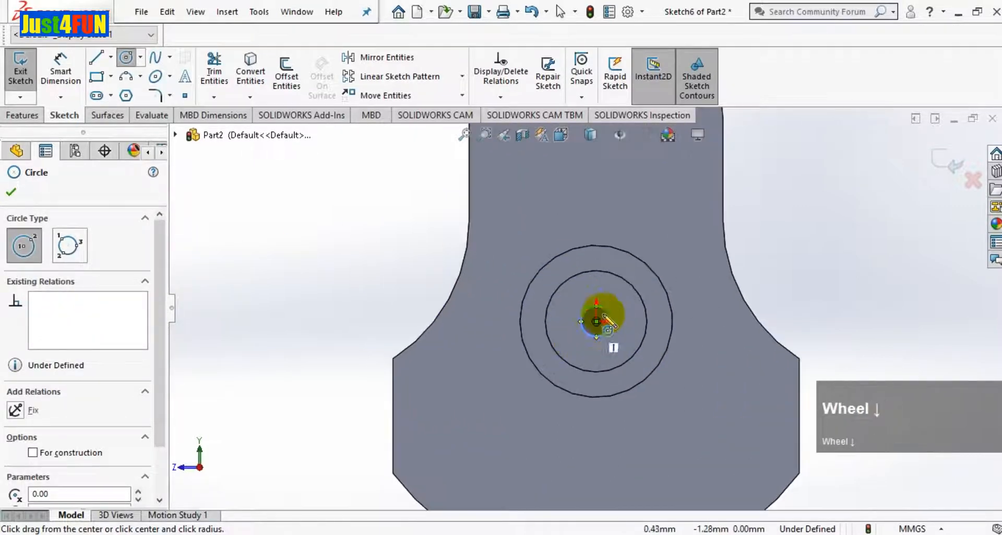
click(112, 79)
click(128, 33)
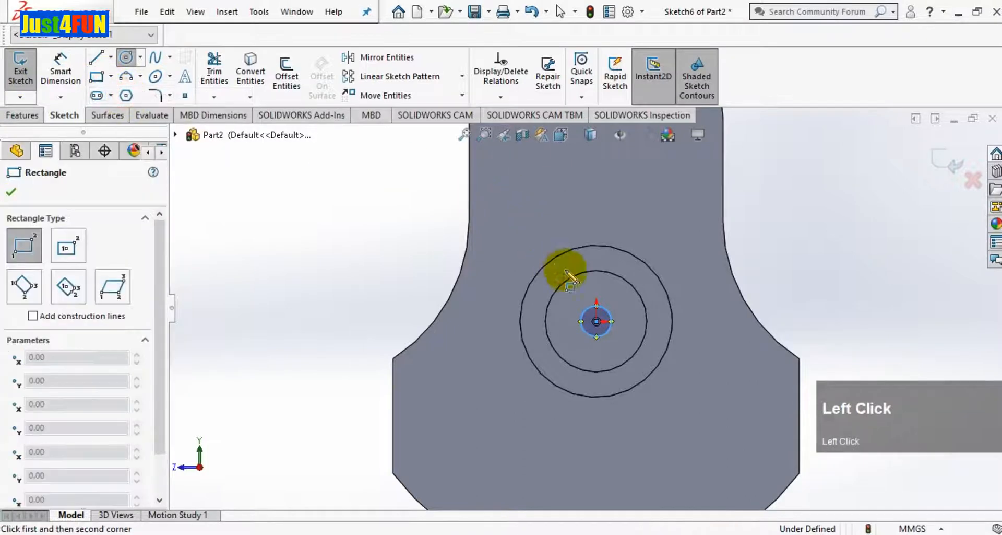
drag(587, 283, 605, 258)
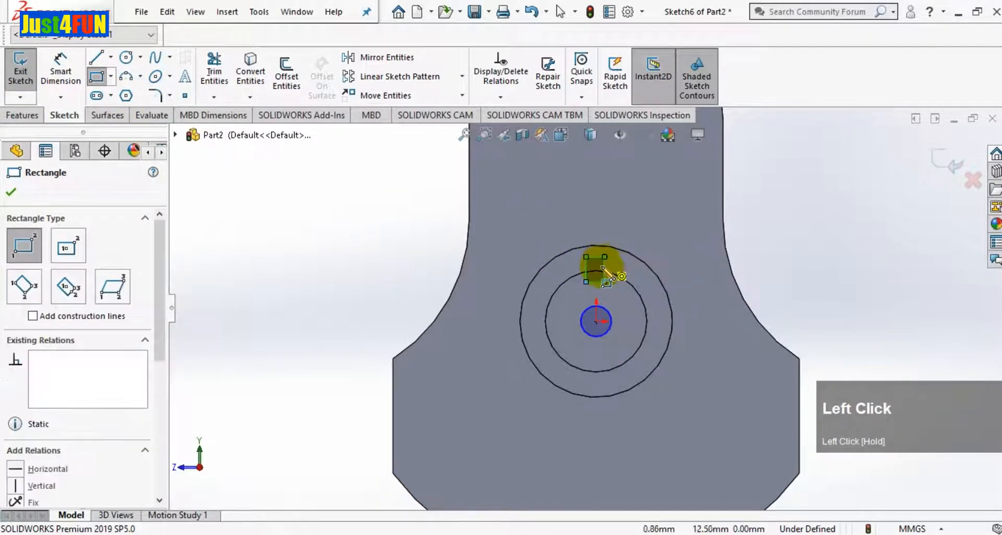
Dimension the small circle at the shaft's centre with a diameter of 2 mm
scroll(606, 261, down, 3)
scroll(600, 284, up, 2)
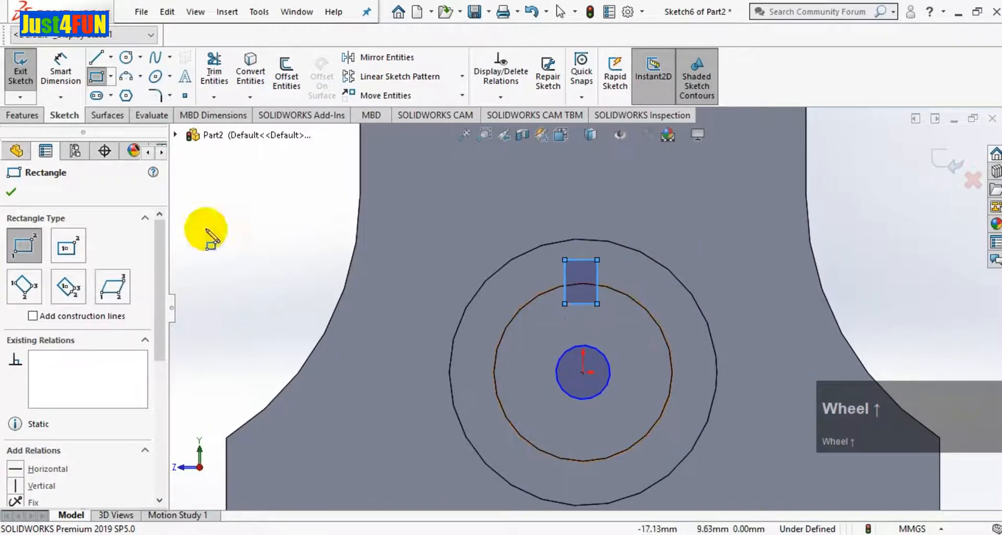
click(64, 71)
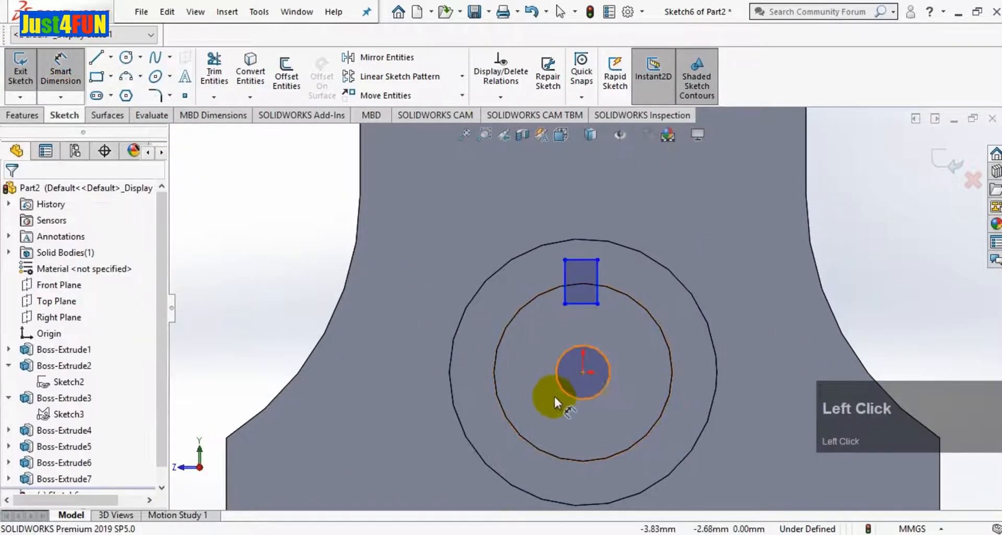
click(558, 380)
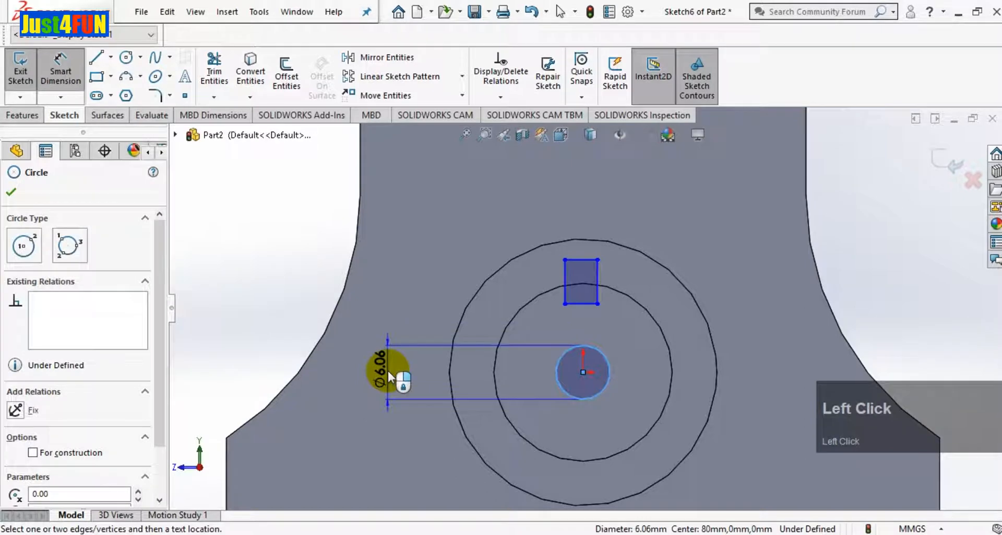
click(387, 369)
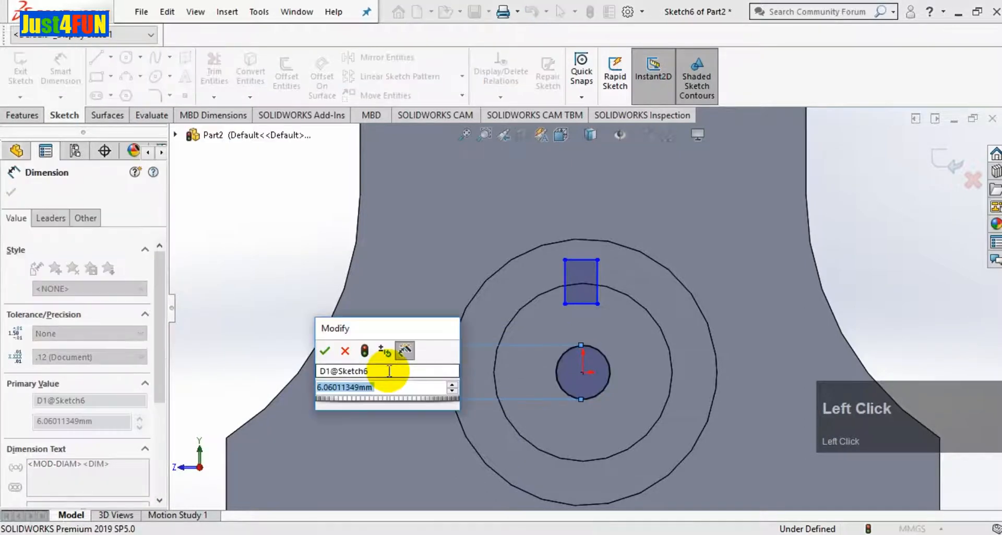
text(2)
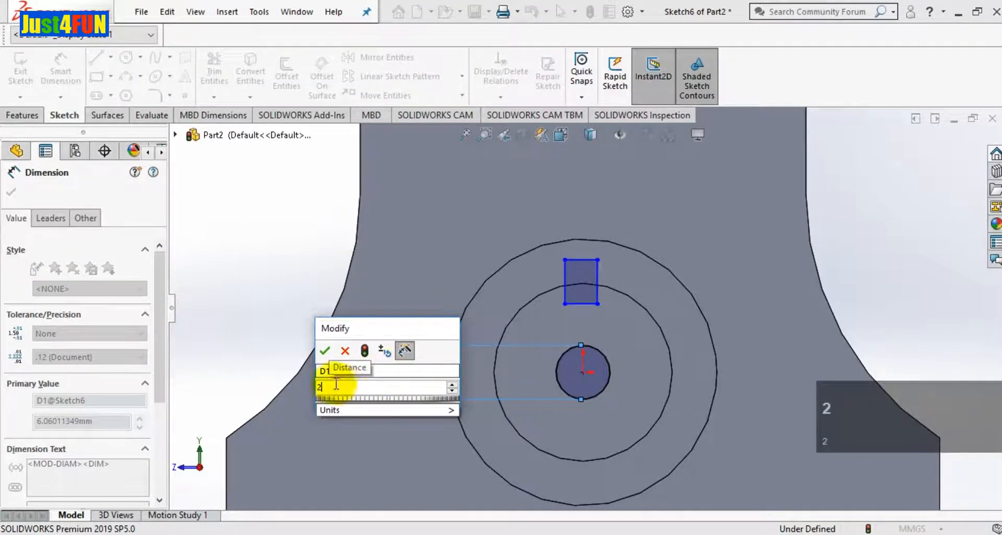
click(325, 351)
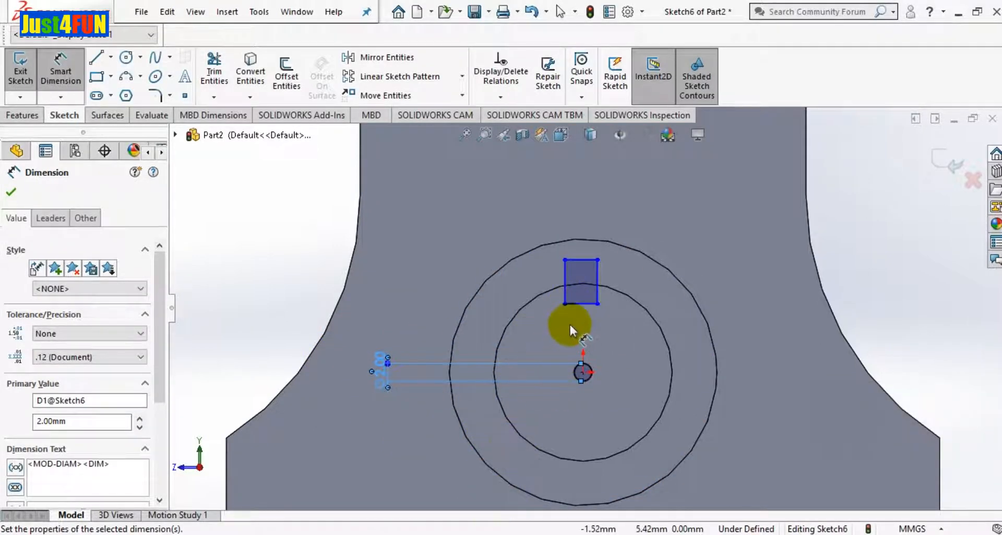
Check the keyway width on the reference drawing and dimension the rectangle's lower edge with a width of 2 mm
click(470, 534)
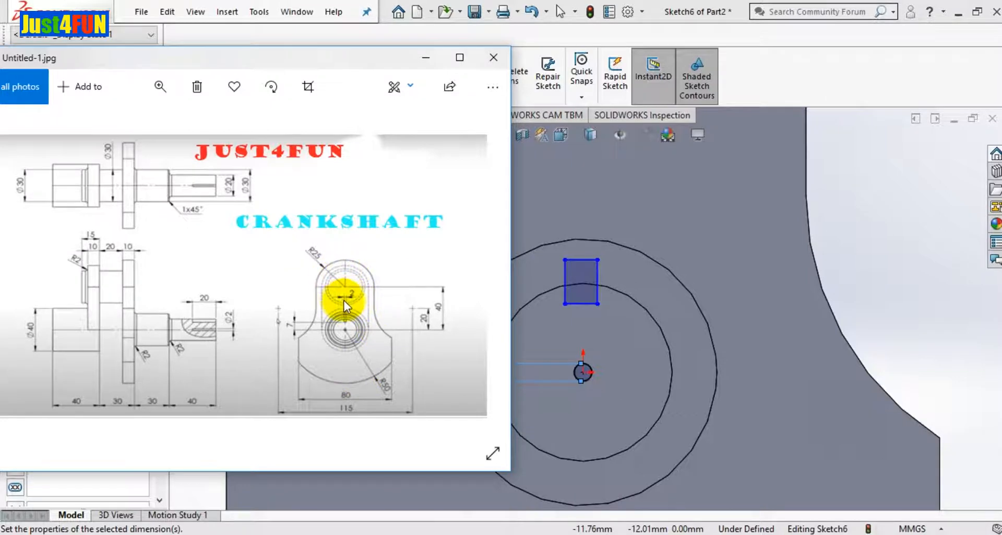
click(426, 58)
click(574, 302)
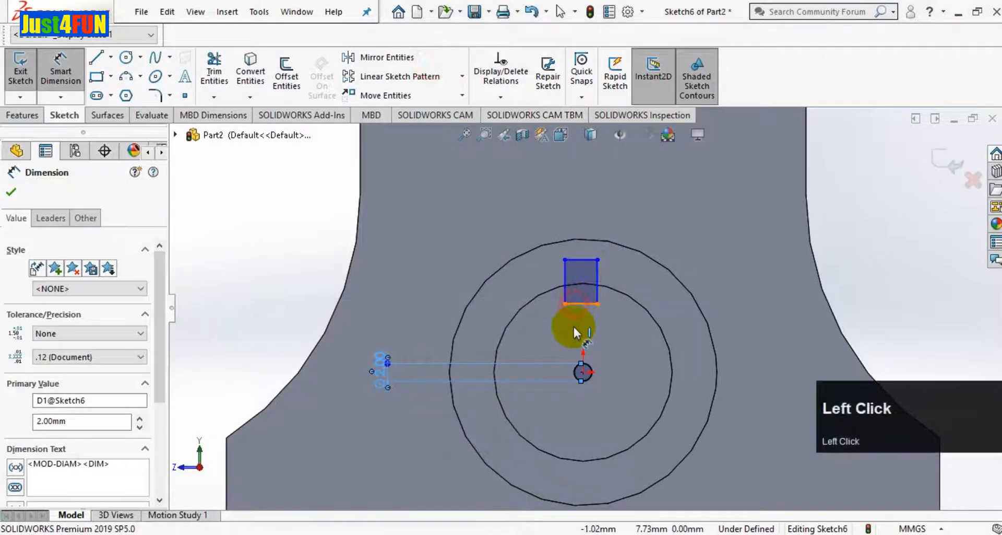
click(580, 338)
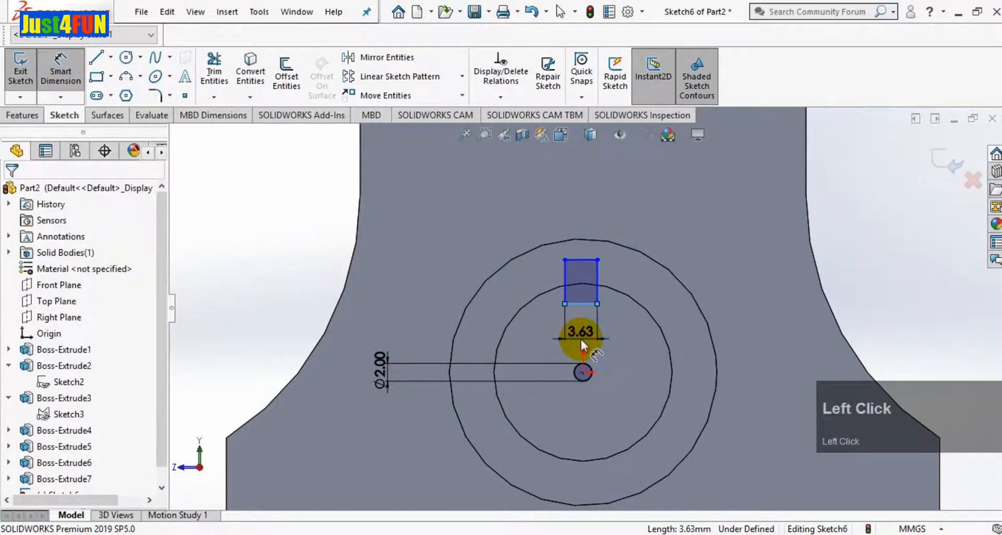
text(2)
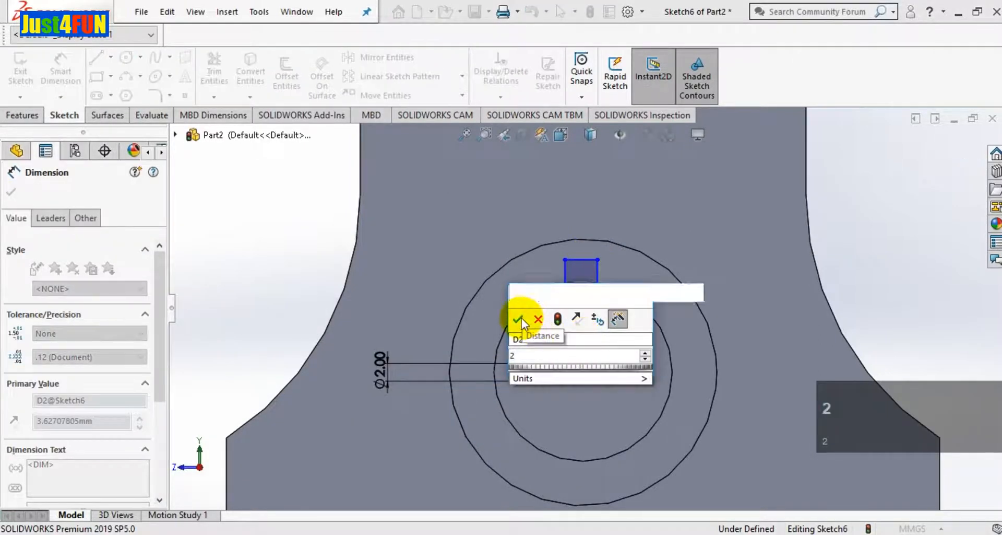
click(522, 319)
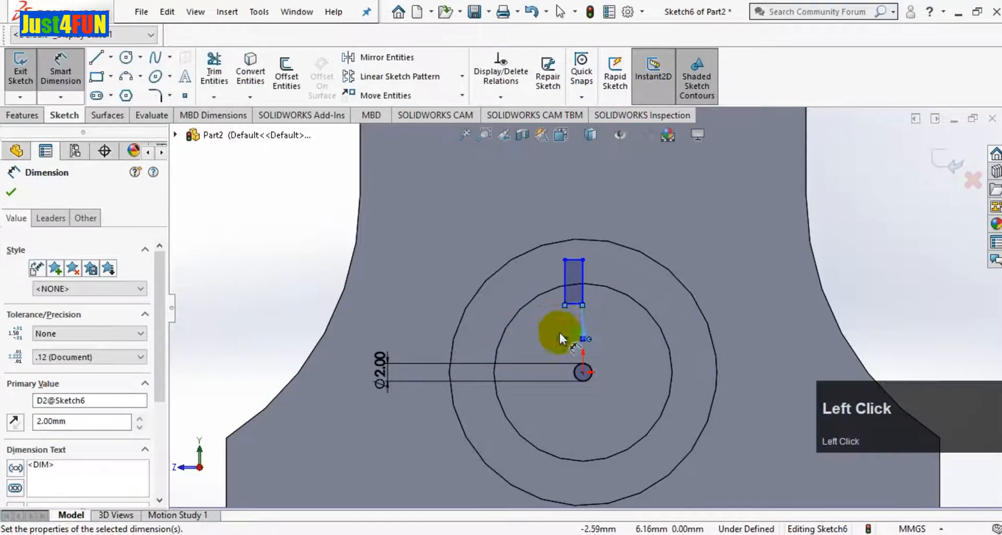
key(Escape)
key(Escape)
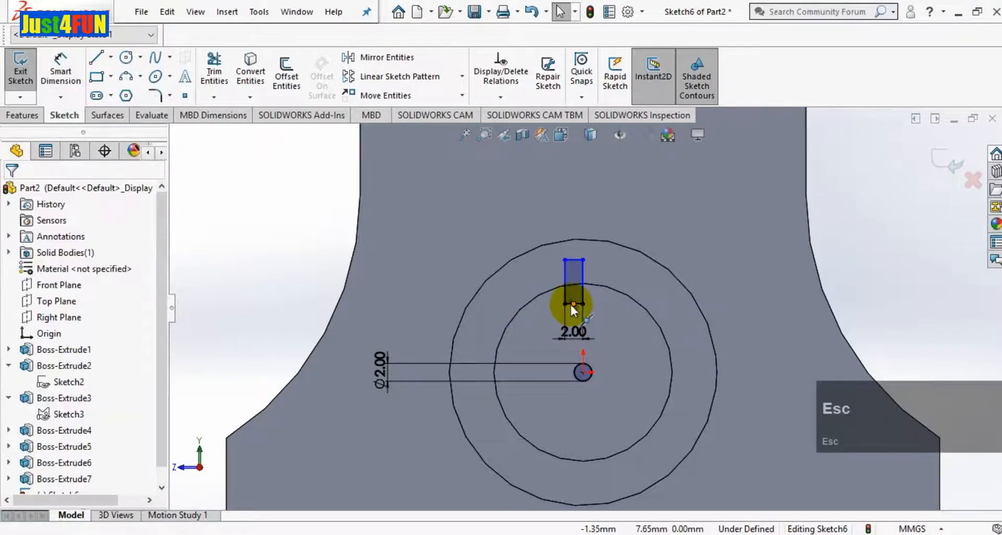
right_click(569, 305)
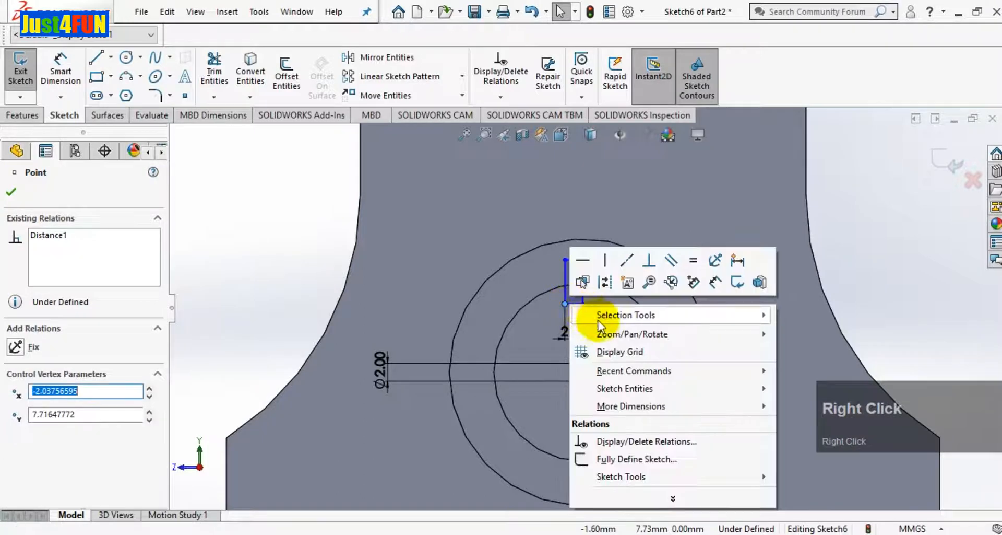
click(555, 315)
key(Escape)
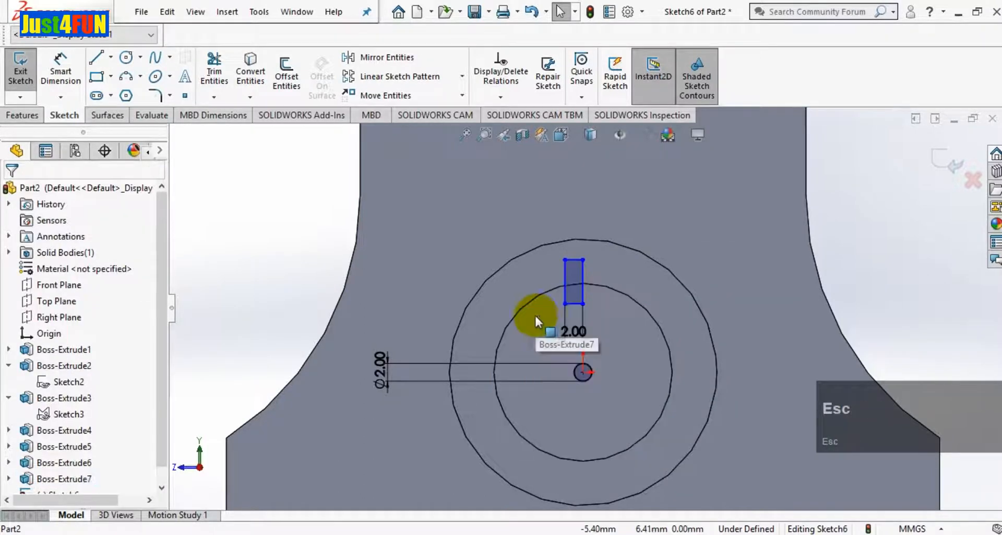
Add a Vertical relation between the midpoint of the rectangle's lower edge and the origin
right_click(573, 304)
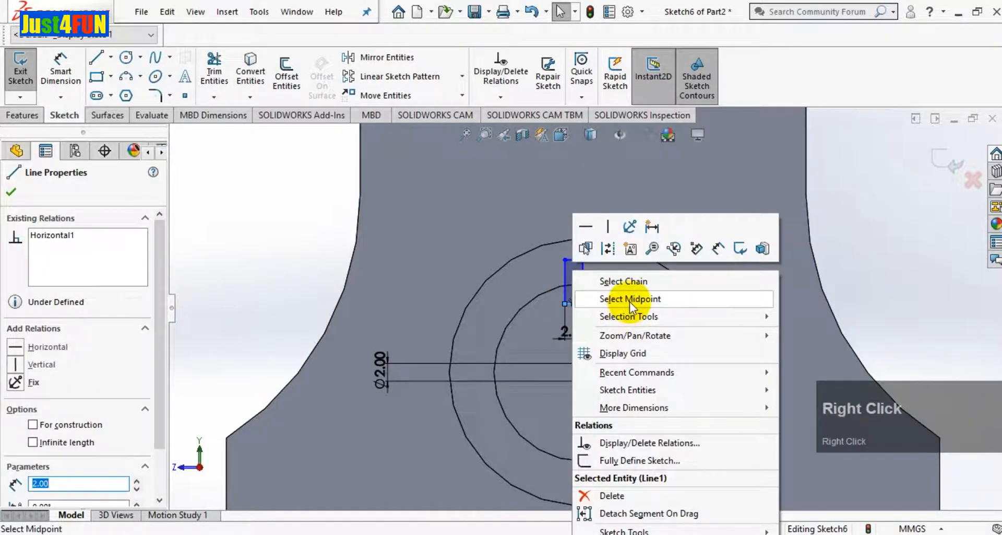
click(629, 300)
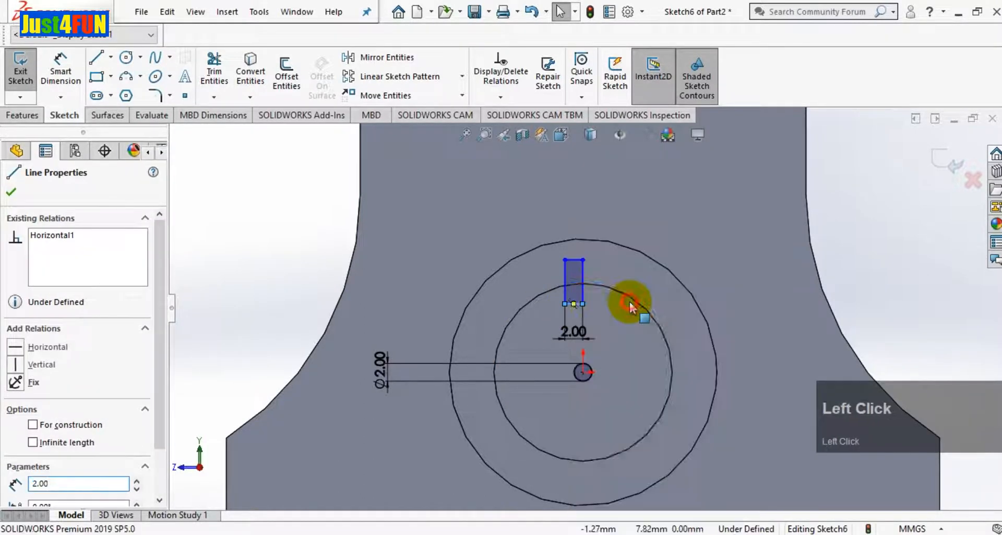
ctrl+click(582, 372)
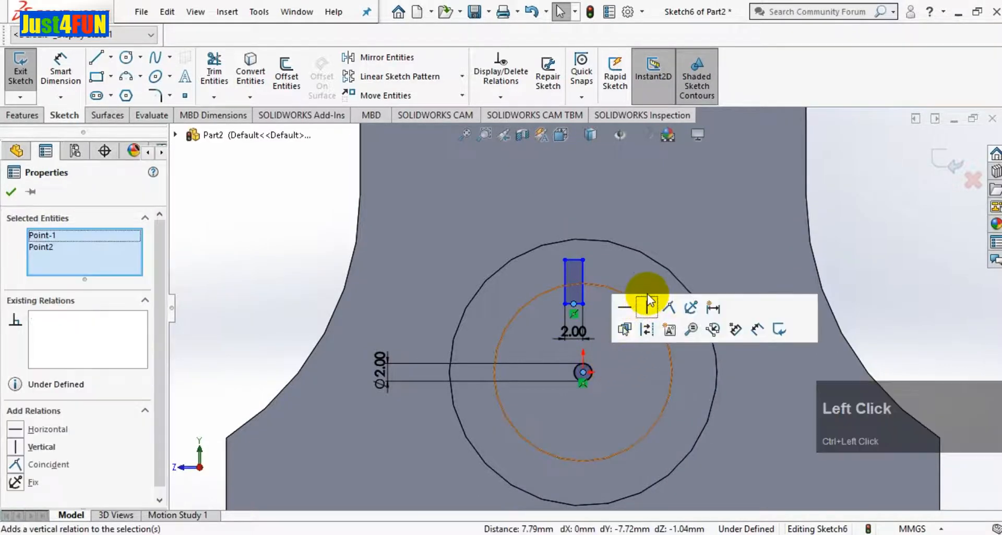
click(649, 310)
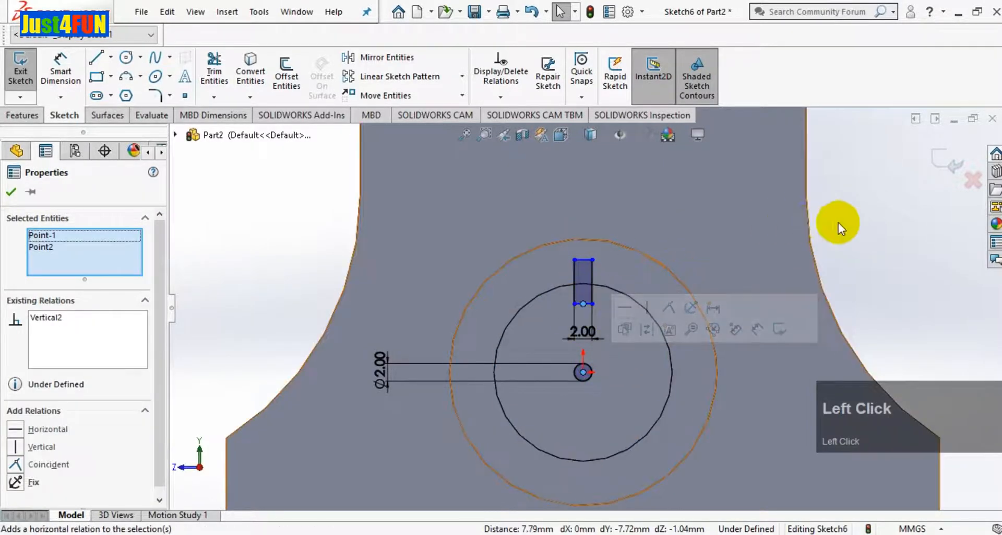
click(858, 220)
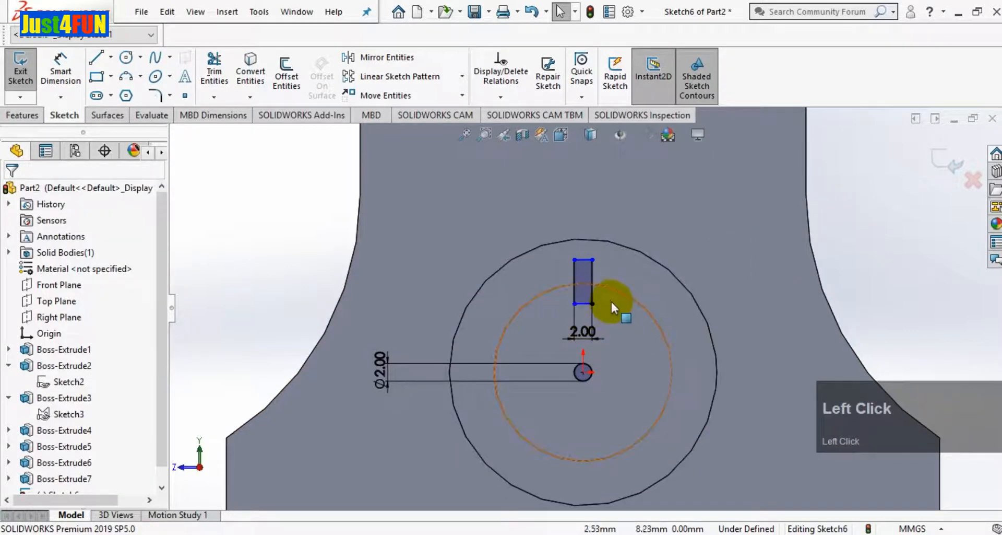
Check the keyway height on the reference drawing and dimension the rectangle's lower edge 7 mm above the origin
click(61, 68)
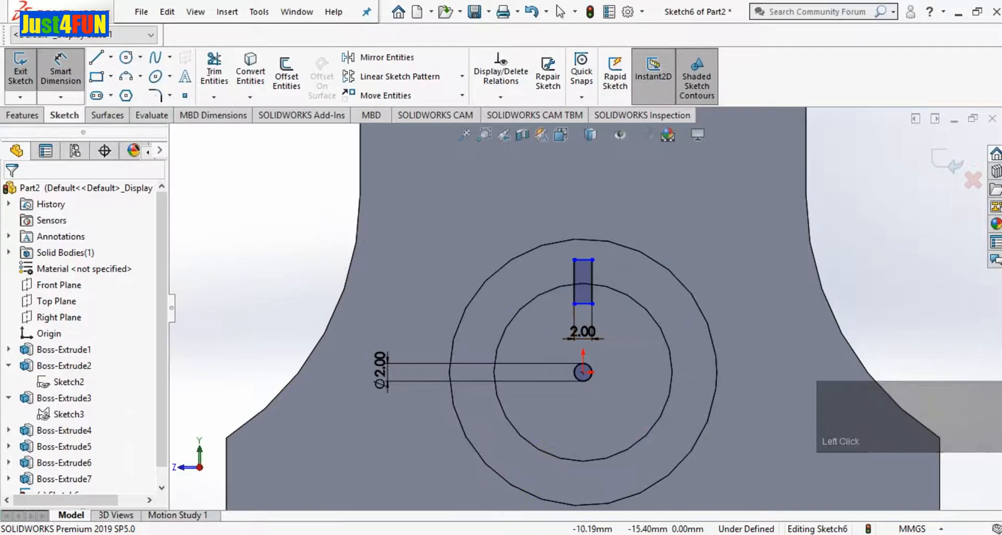
click(487, 533)
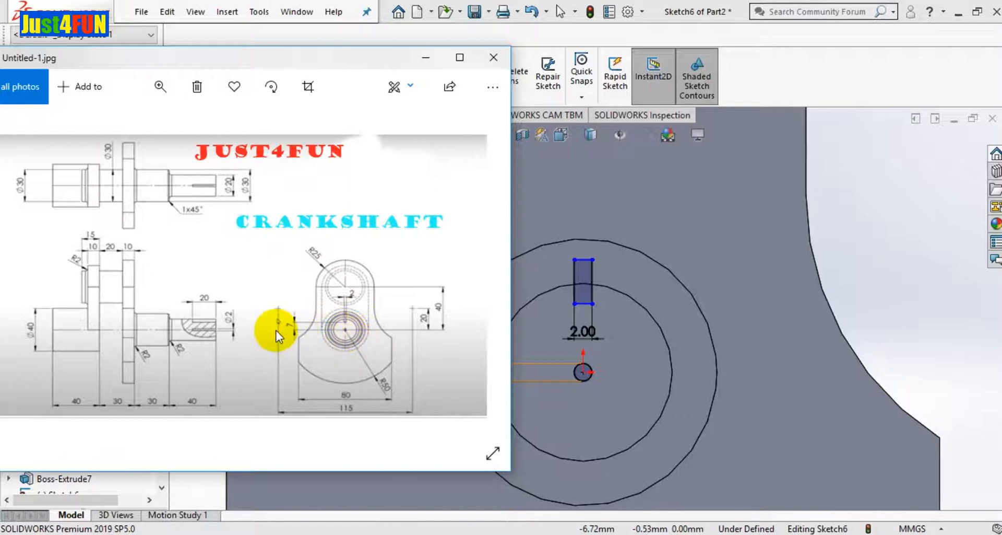
click(427, 57)
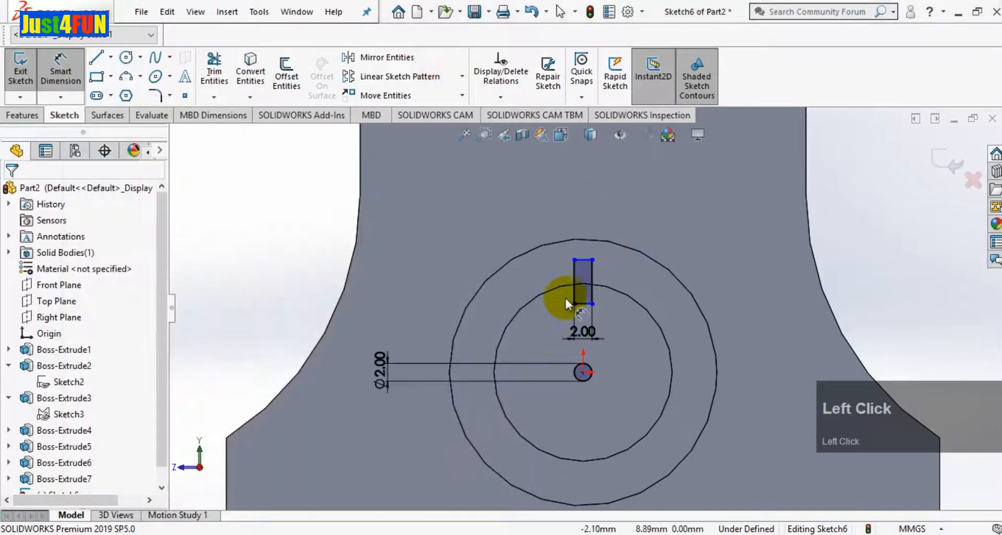
click(574, 304)
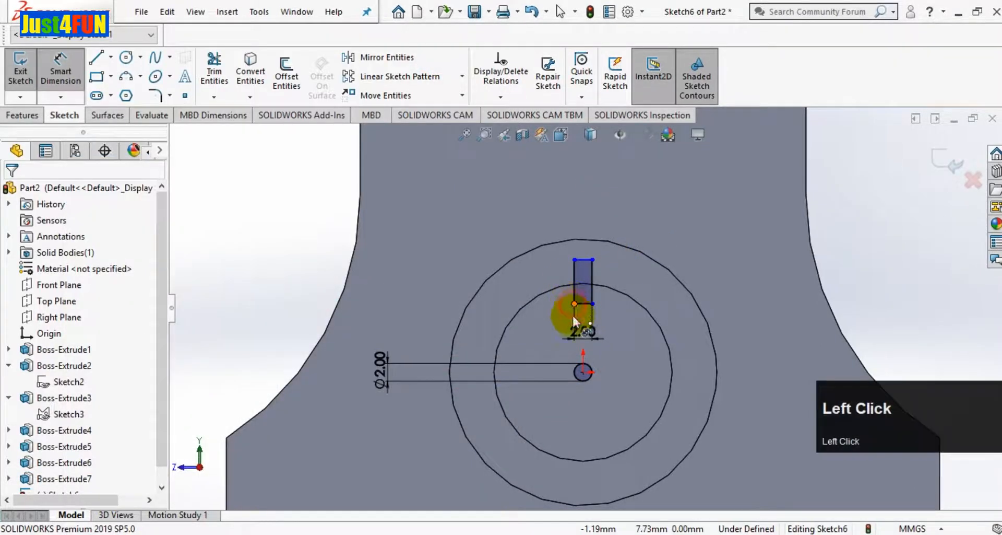
click(583, 371)
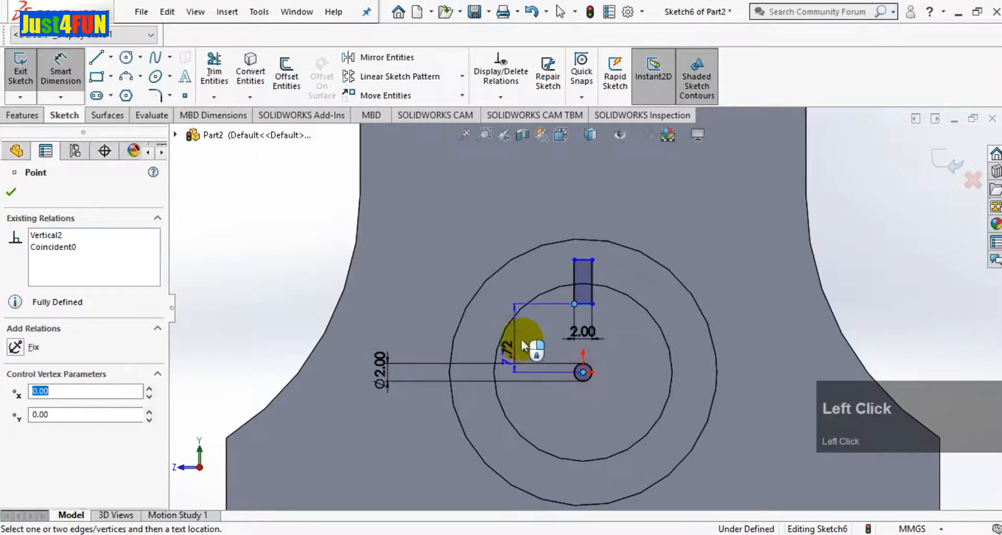
click(502, 332)
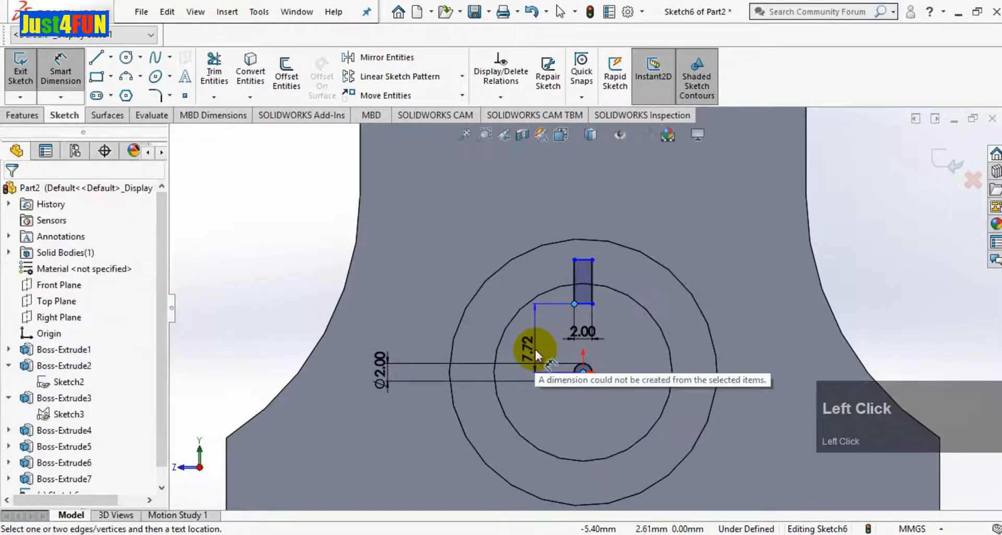
click(521, 337)
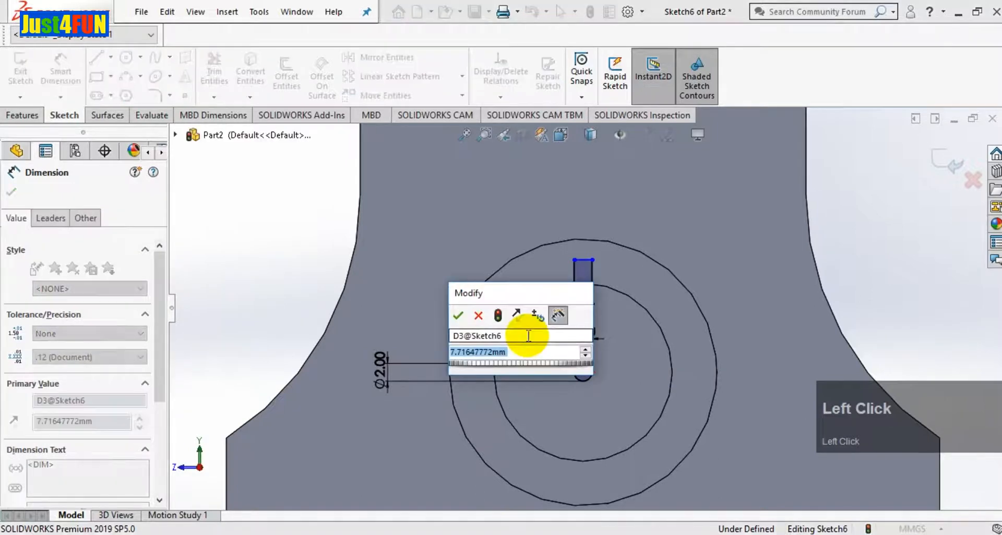
text(7)
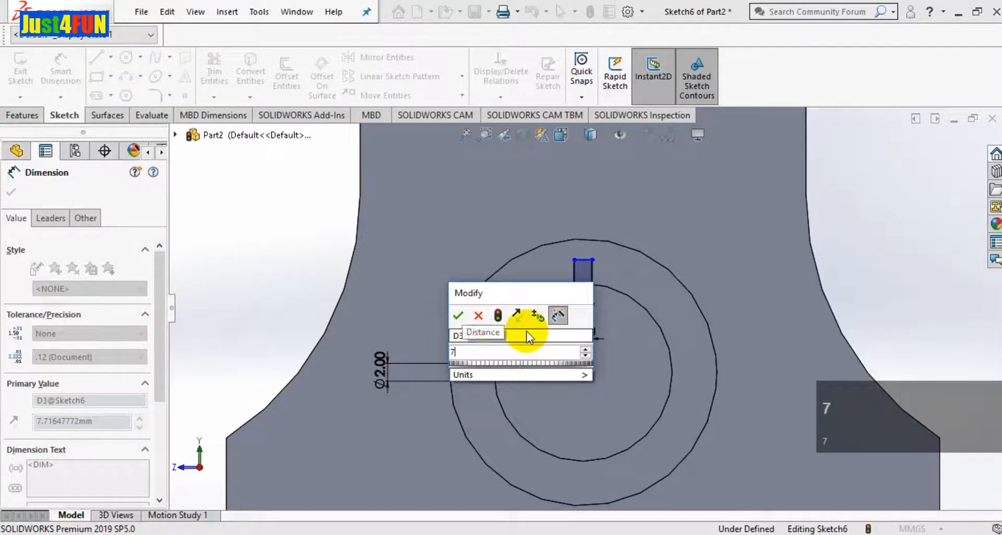
click(459, 315)
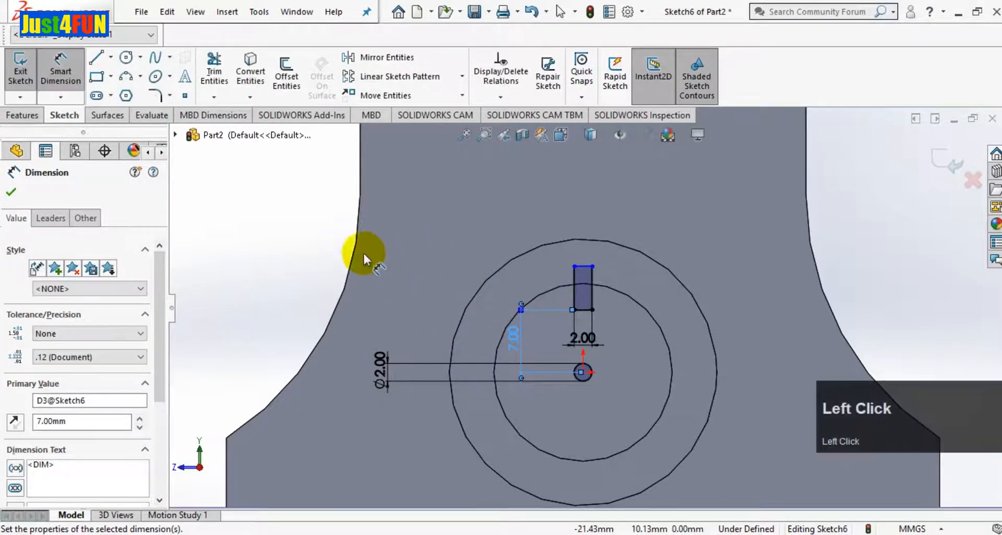
key(Escape)
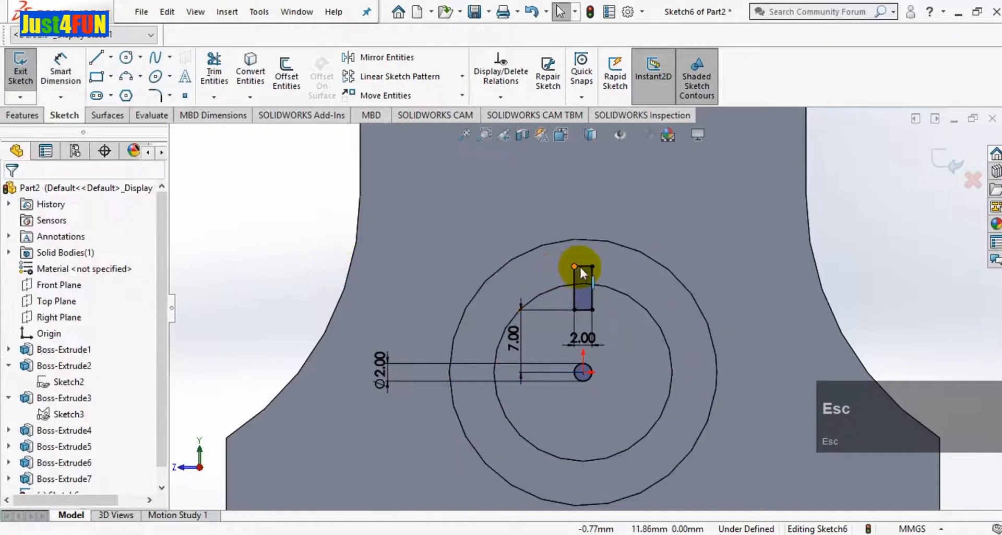
Add a Tangent relation between the rectangle's upper edge and the 20 mm shaft's circular edge
click(580, 265)
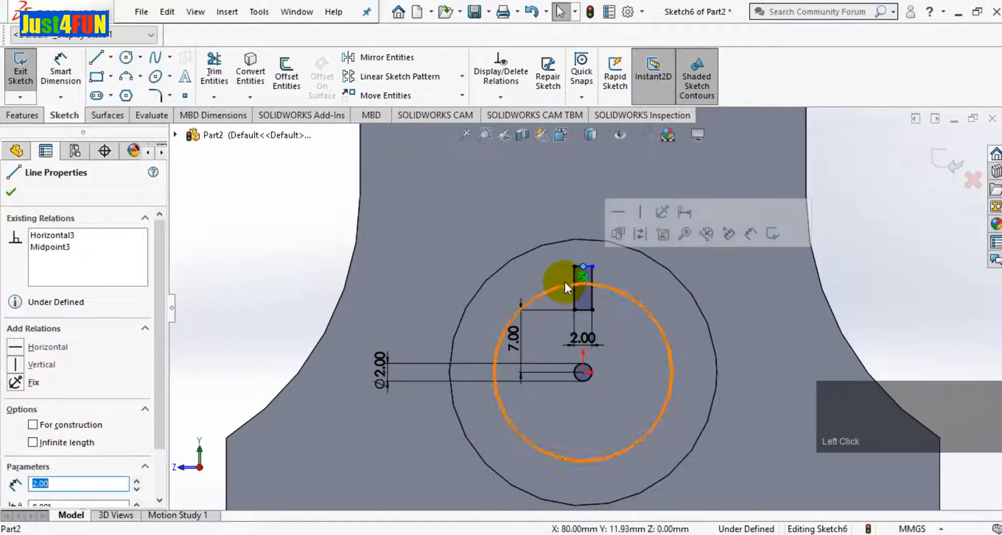
click(636, 278)
click(872, 242)
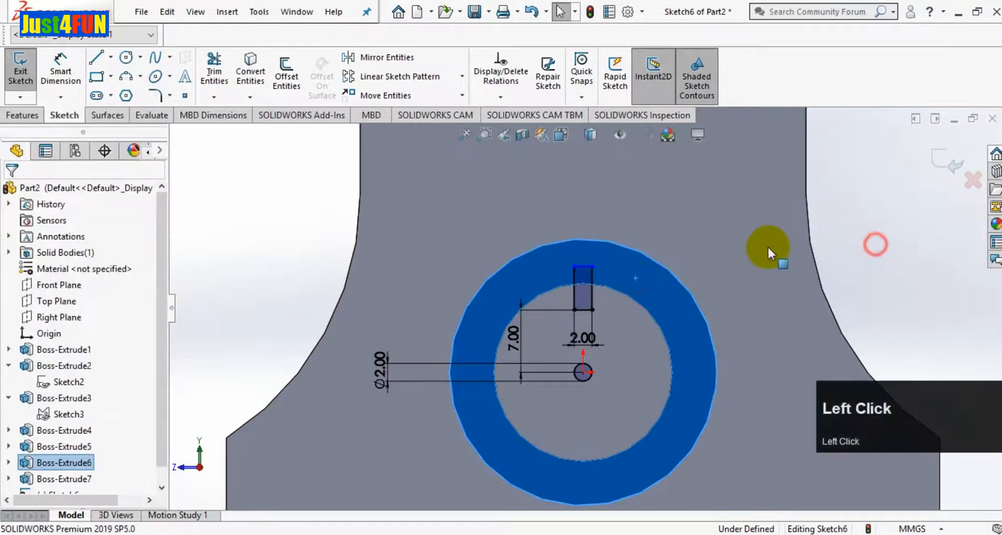
click(585, 267)
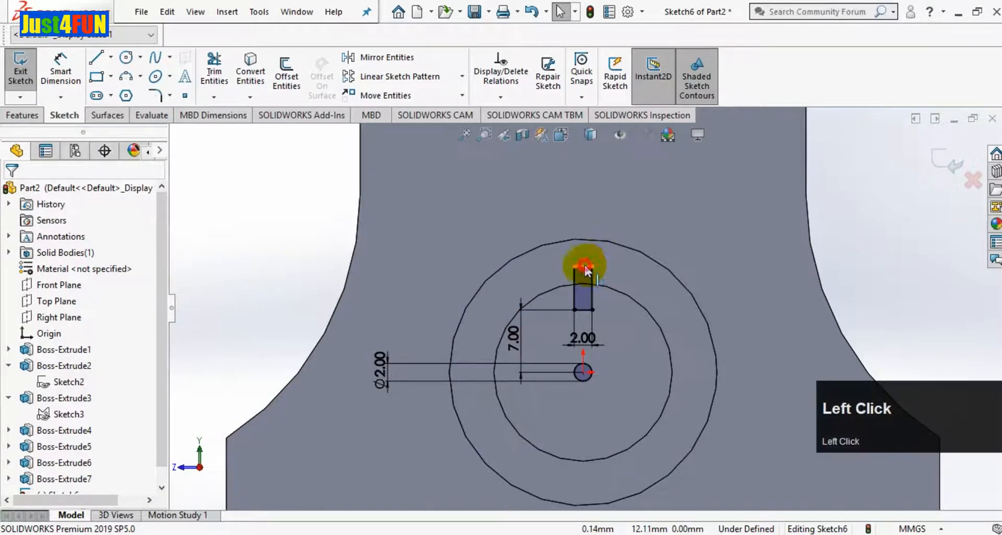
ctrl+click(559, 289)
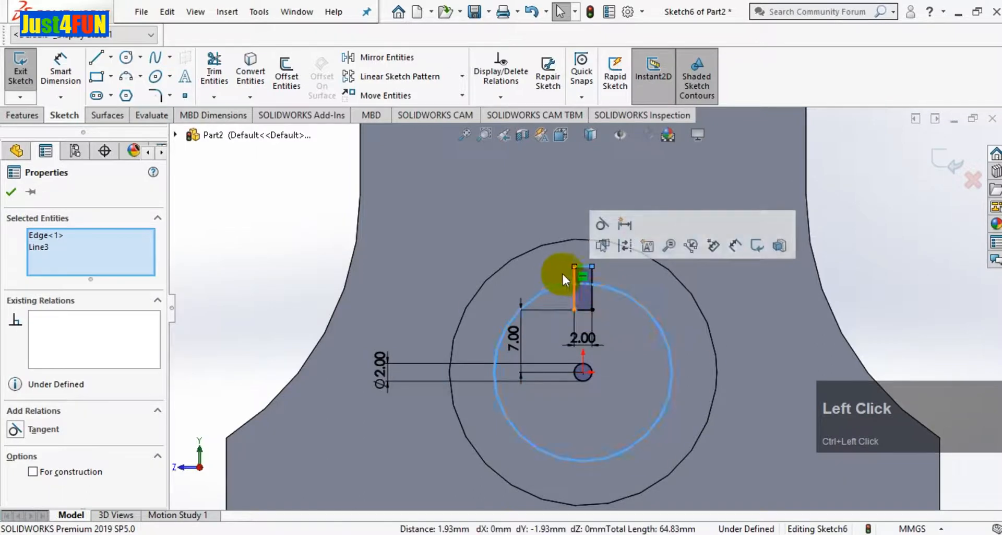
click(601, 224)
click(900, 294)
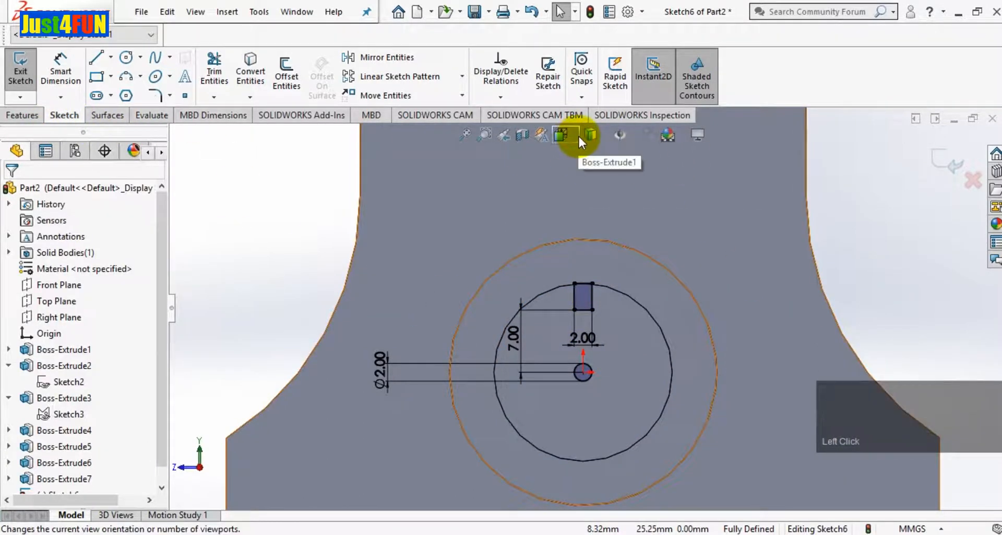
Check the keyway length on the reference drawing and cut-extrude the hole and keyway sketch with a Blind depth of 20 mm
click(574, 135)
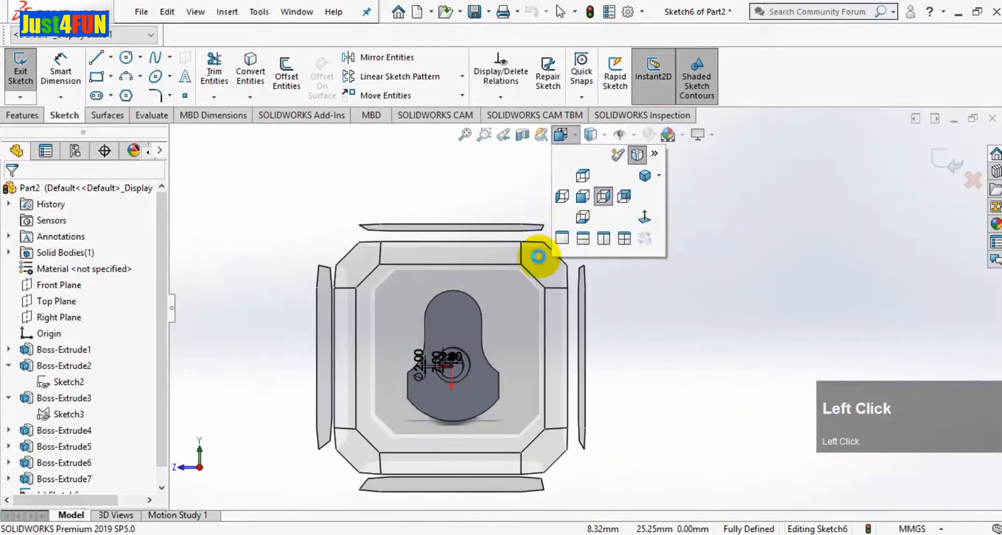
click(548, 265)
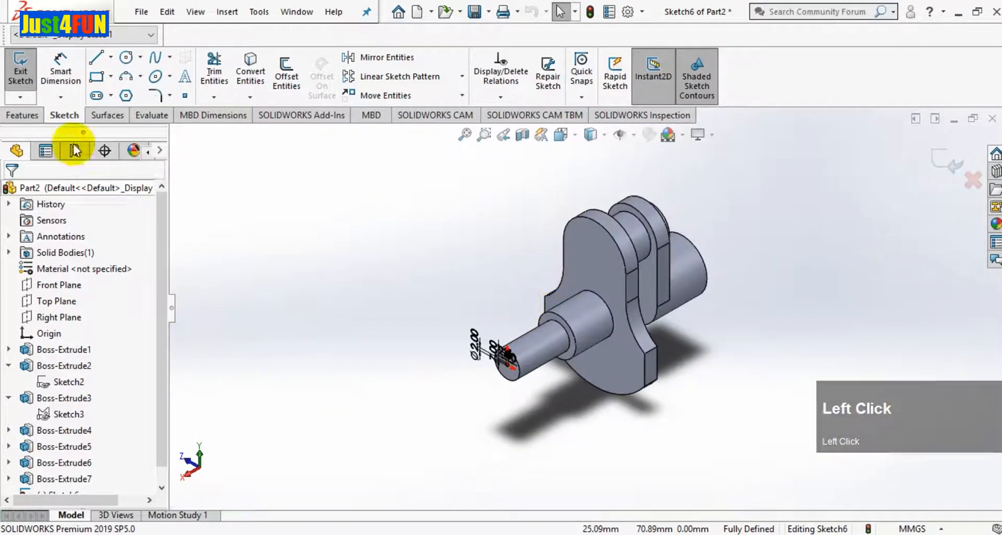
click(20, 115)
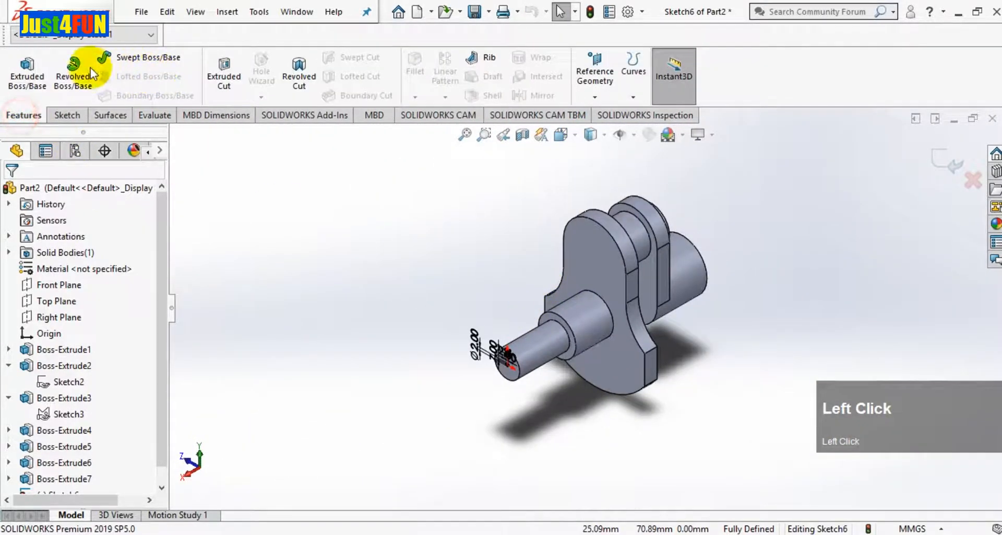
click(223, 73)
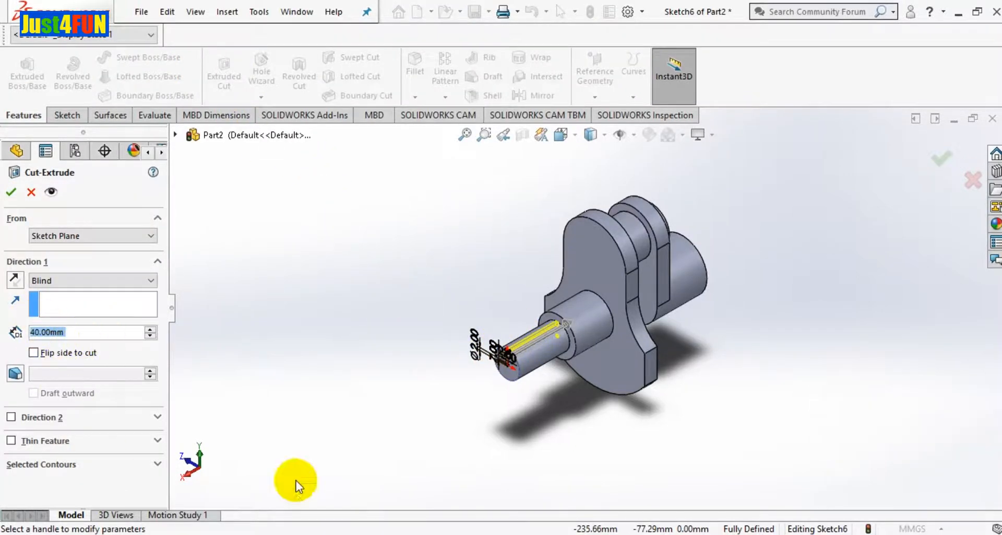
click(413, 533)
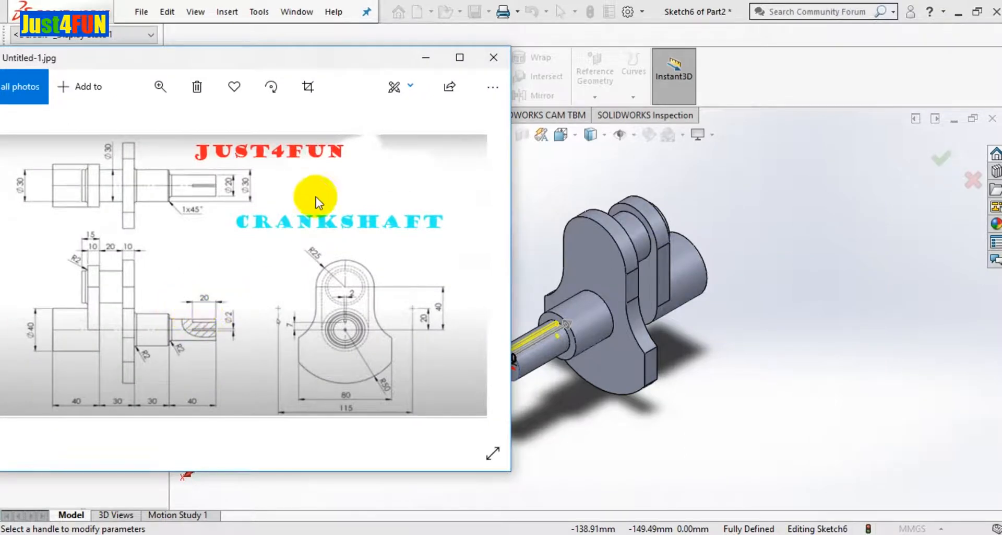
click(426, 58)
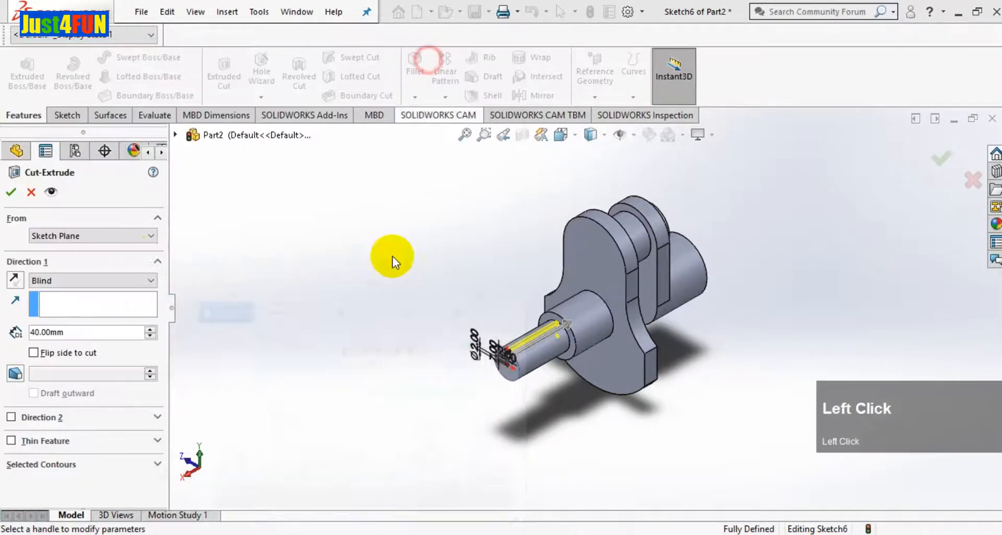
click(148, 336)
click(148, 336)
click(148, 336)
drag(68, 333, 34, 334)
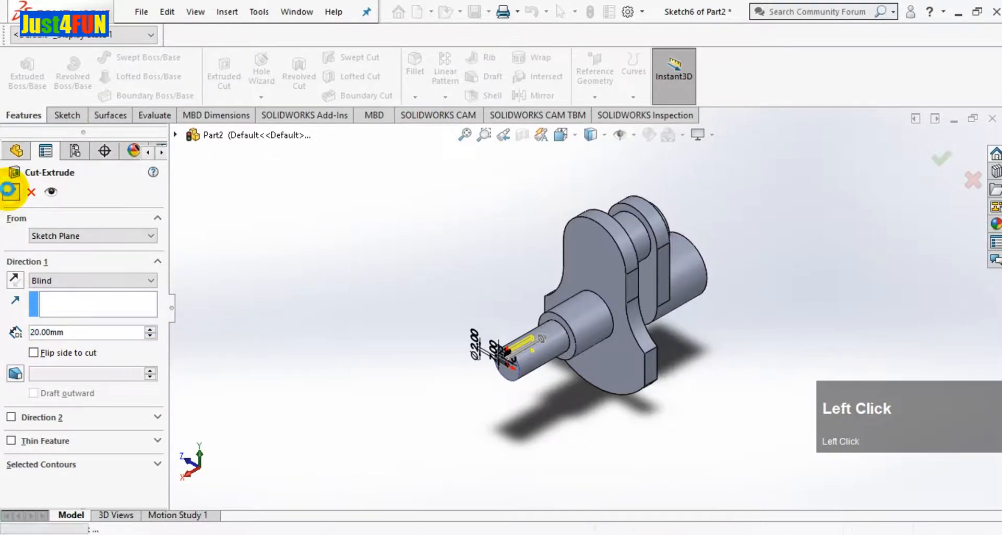
click(11, 192)
click(9, 192)
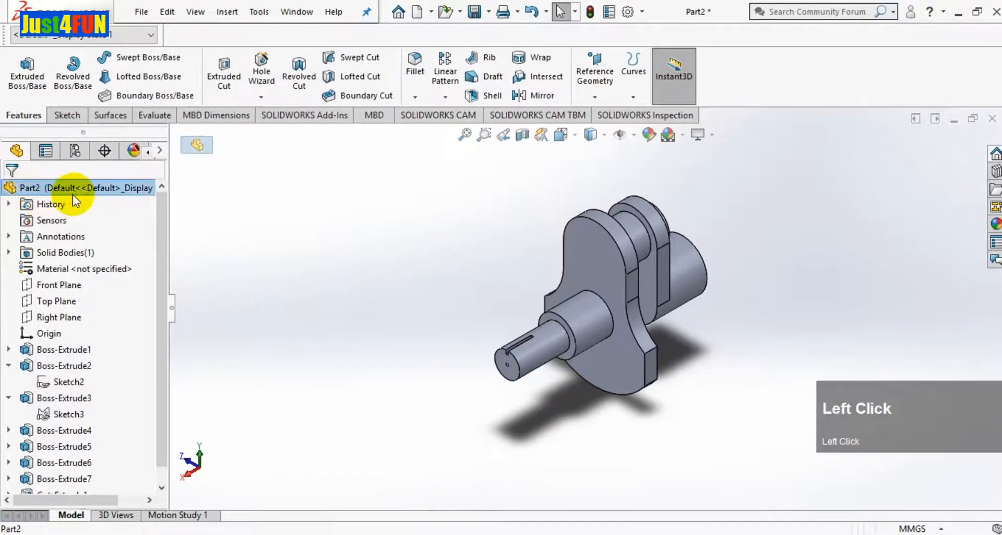
Check the fillets on the reference drawing and apply a 2 mm fillet to the two shaft shoulder edges and the outer crank boss's base edge
click(244, 198)
right_click(290, 255)
click(383, 251)
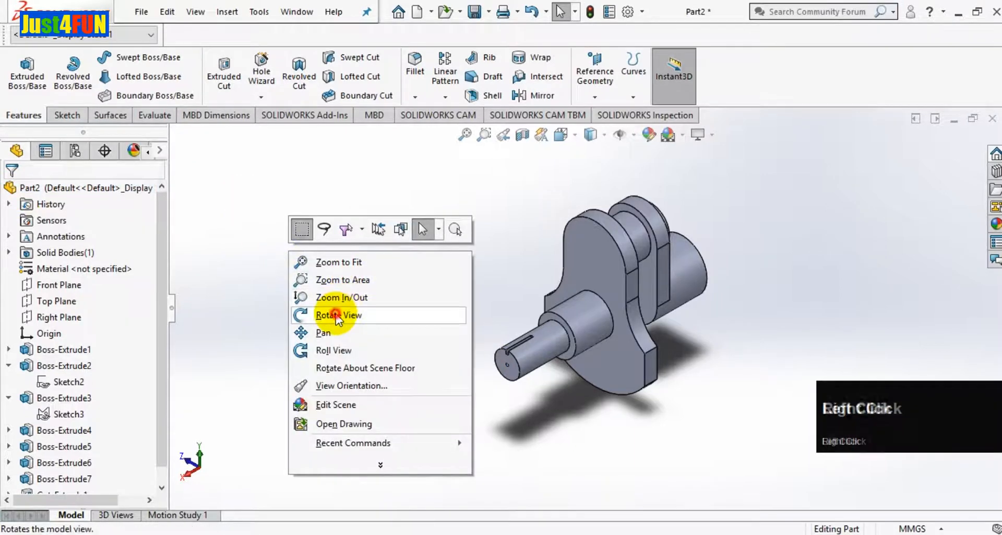
drag(334, 314, 401, 311)
click(410, 521)
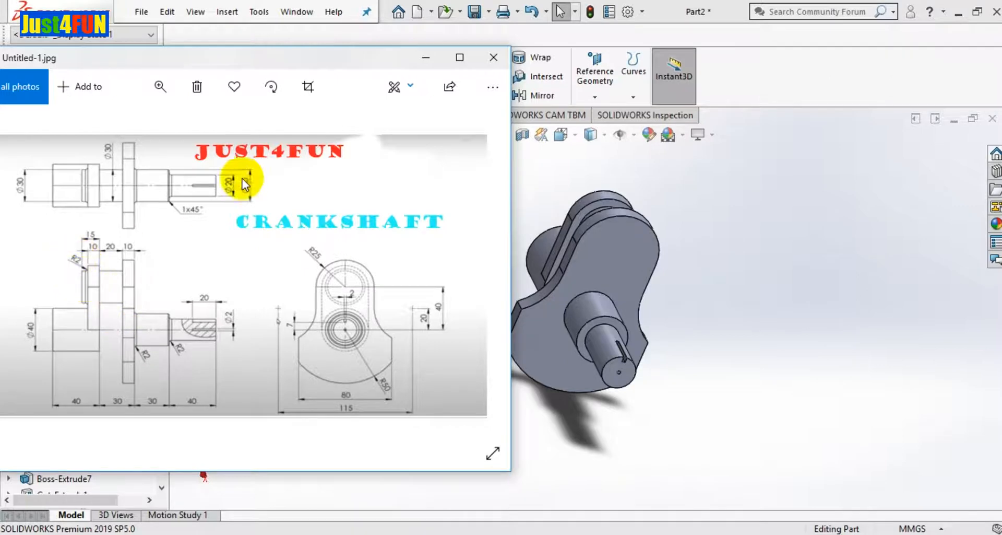
click(421, 63)
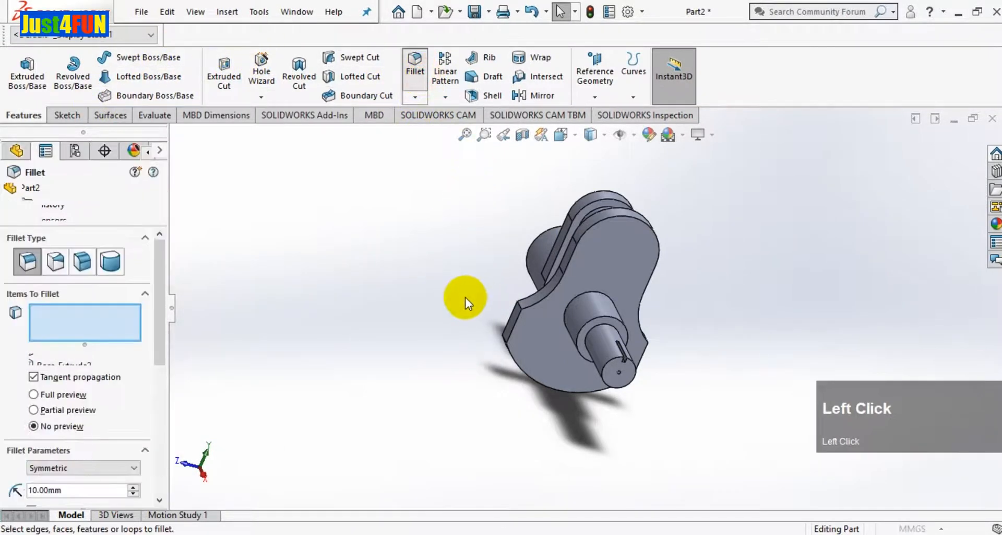
click(592, 328)
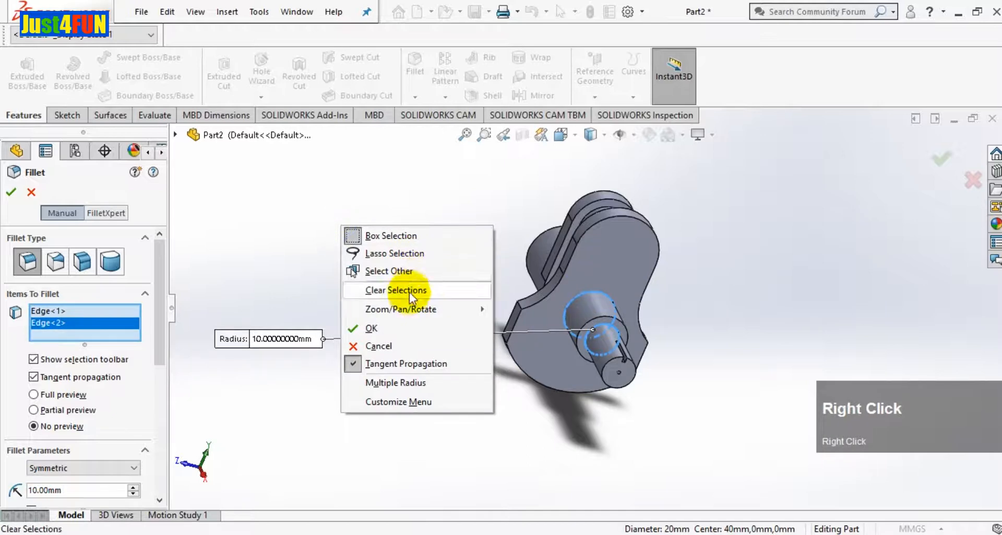
click(410, 309)
click(533, 380)
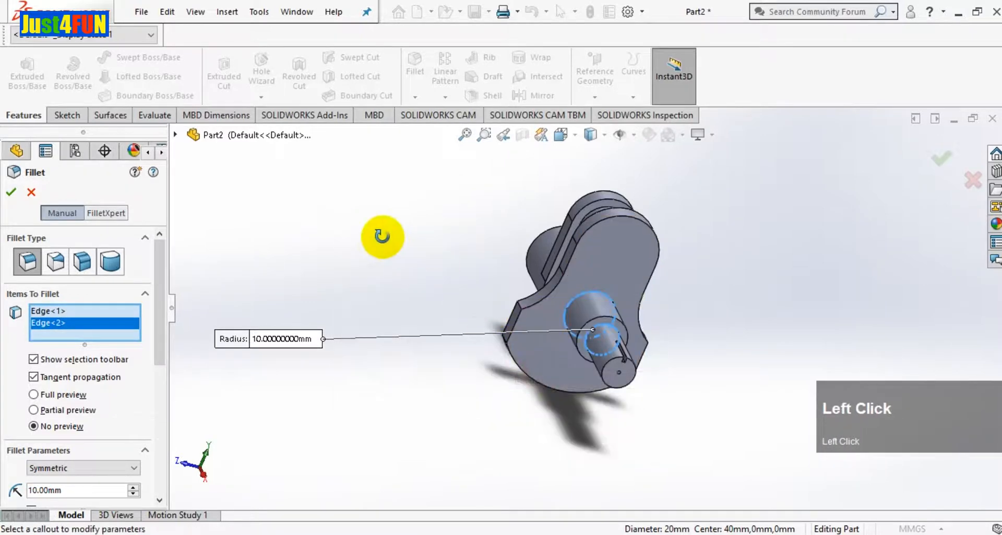
drag(382, 236, 470, 359)
key(Escape)
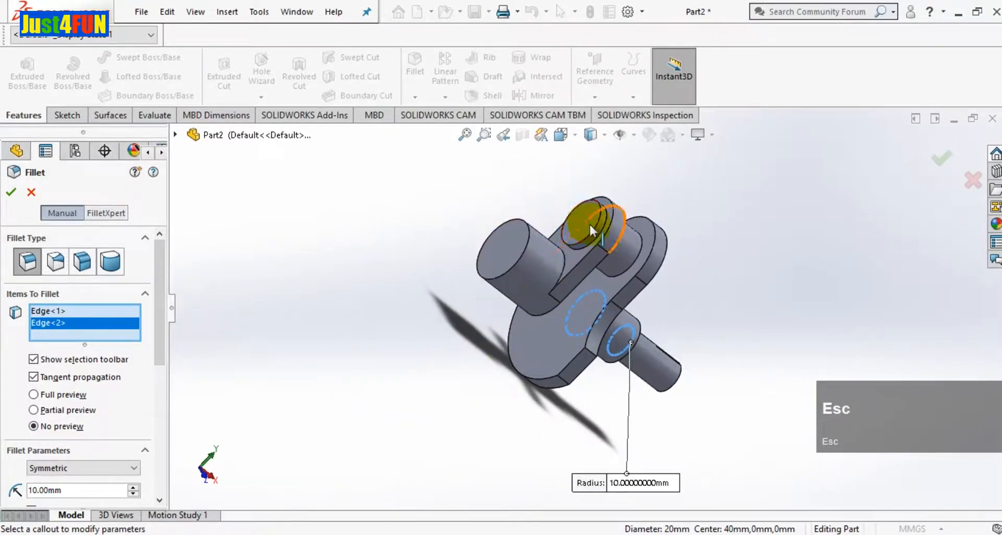
key(Escape)
click(556, 281)
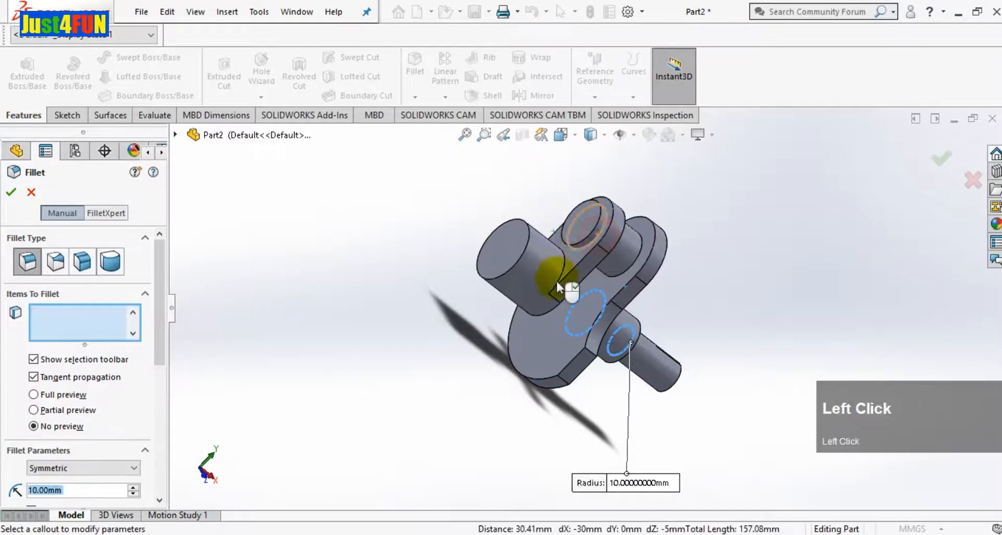
drag(161, 328, 160, 385)
click(79, 365)
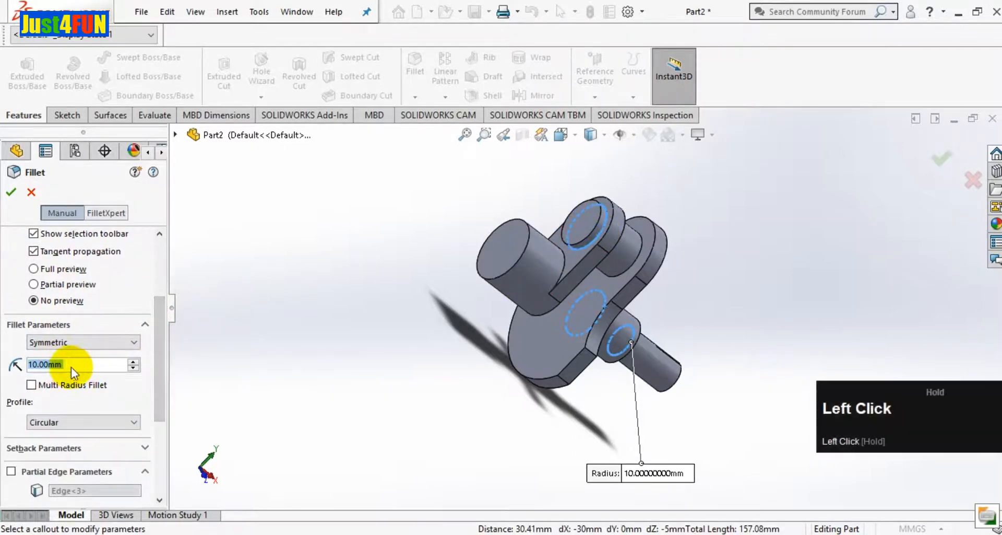
text(2)
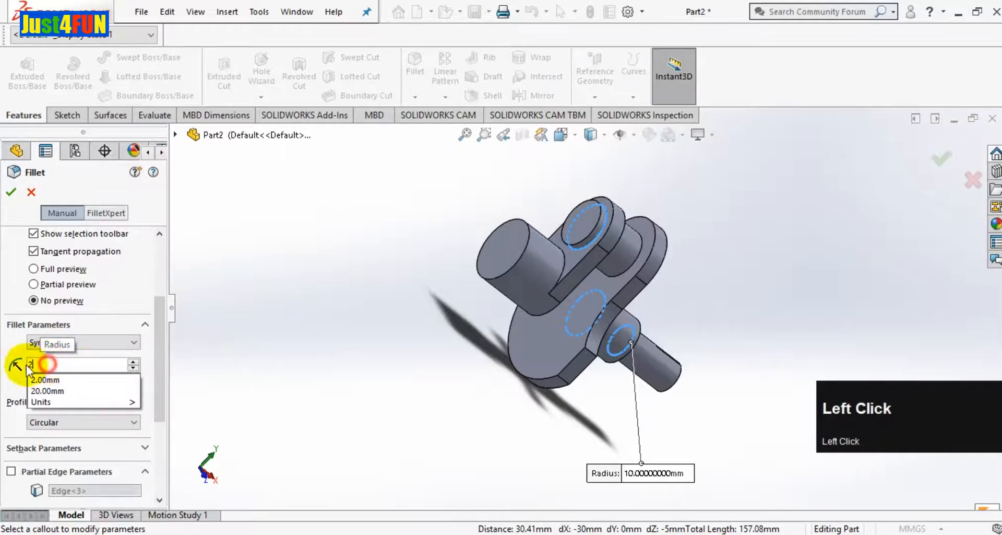
click(10, 196)
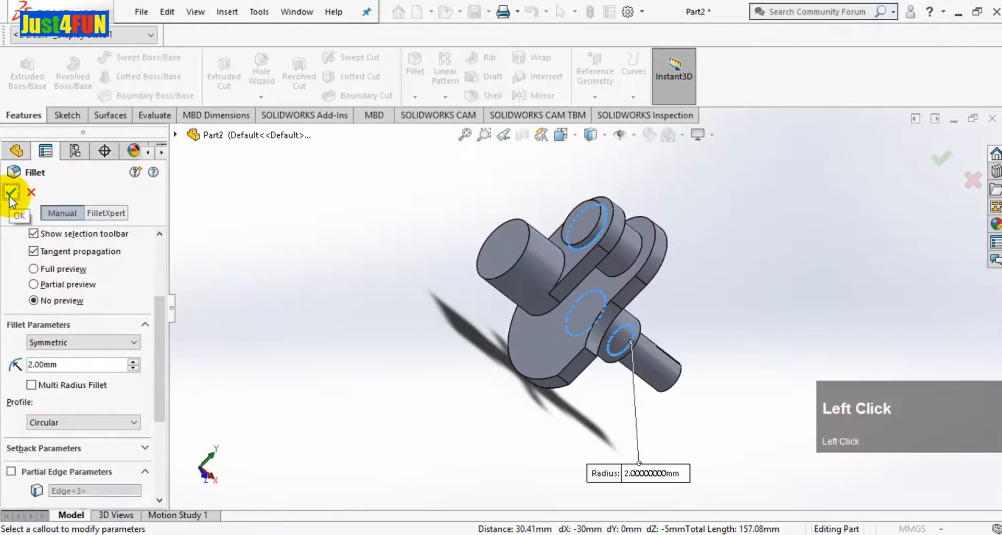
right_click(345, 249)
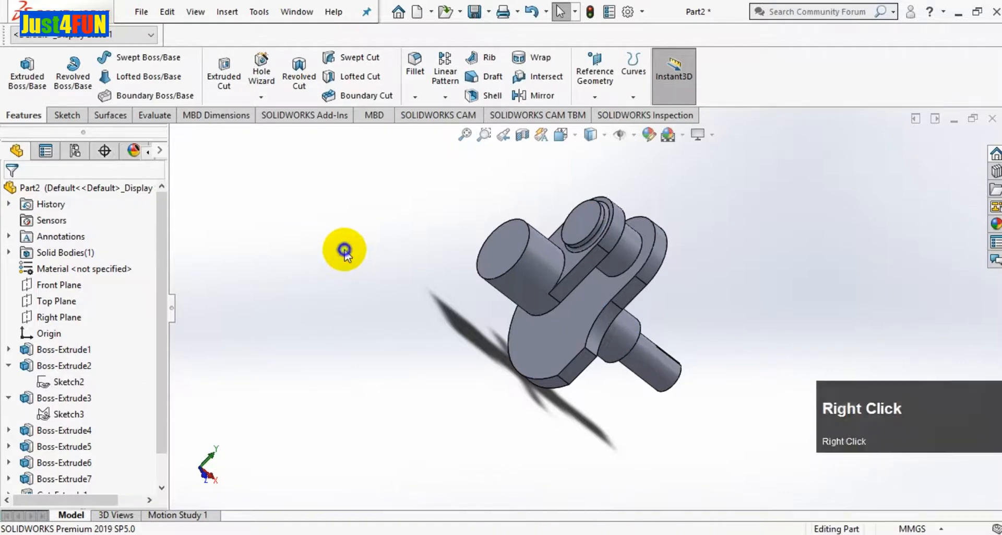
click(391, 316)
drag(396, 300, 464, 375)
key(Escape)
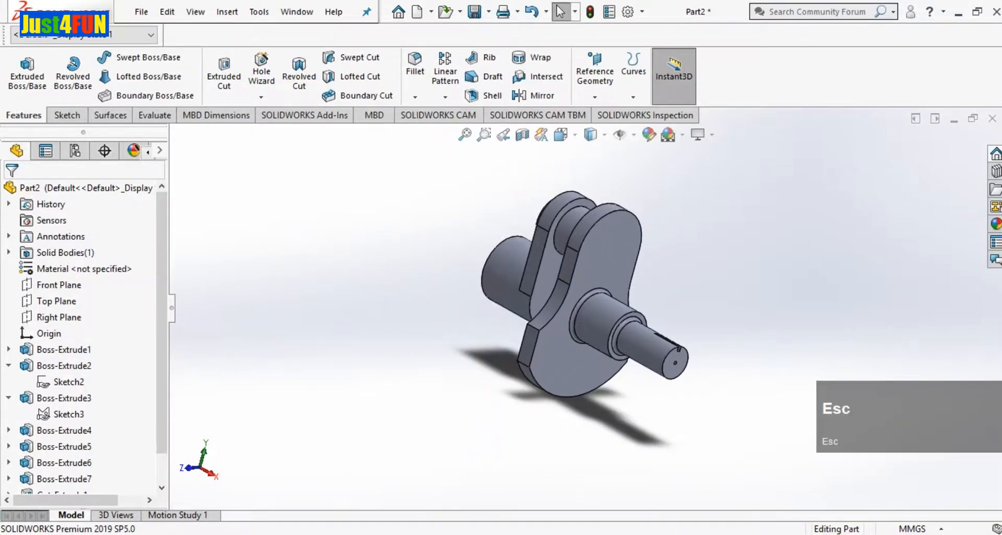
Check the chamfer on the reference drawing and apply a 1 mm by 45° chamfer to the 30 mm shaft's edge beside the 20 mm shaft
click(334, 534)
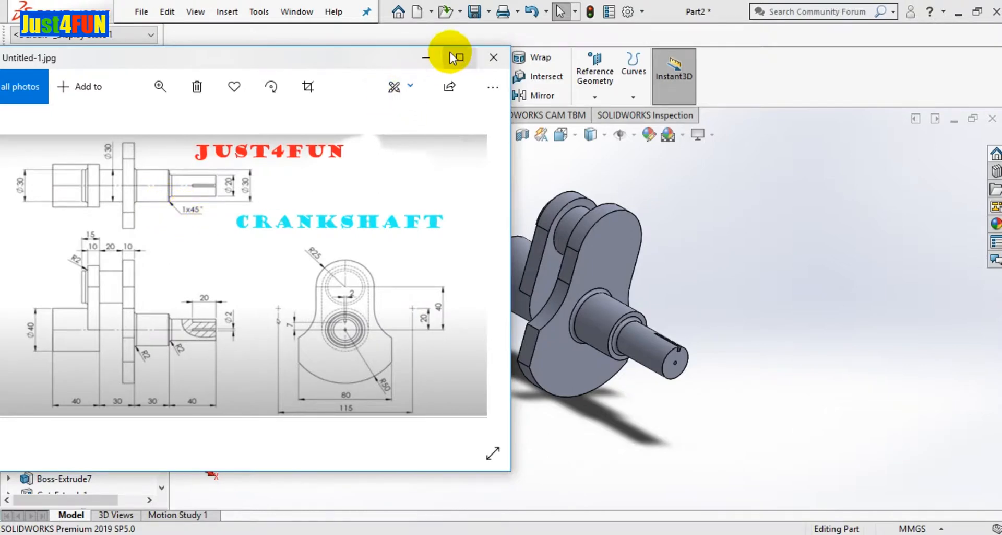
click(426, 59)
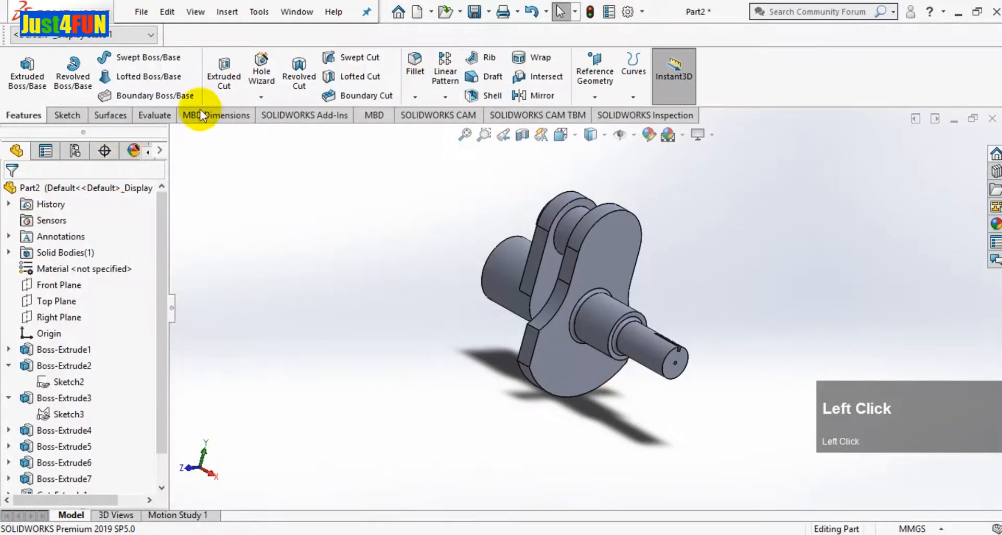
click(415, 97)
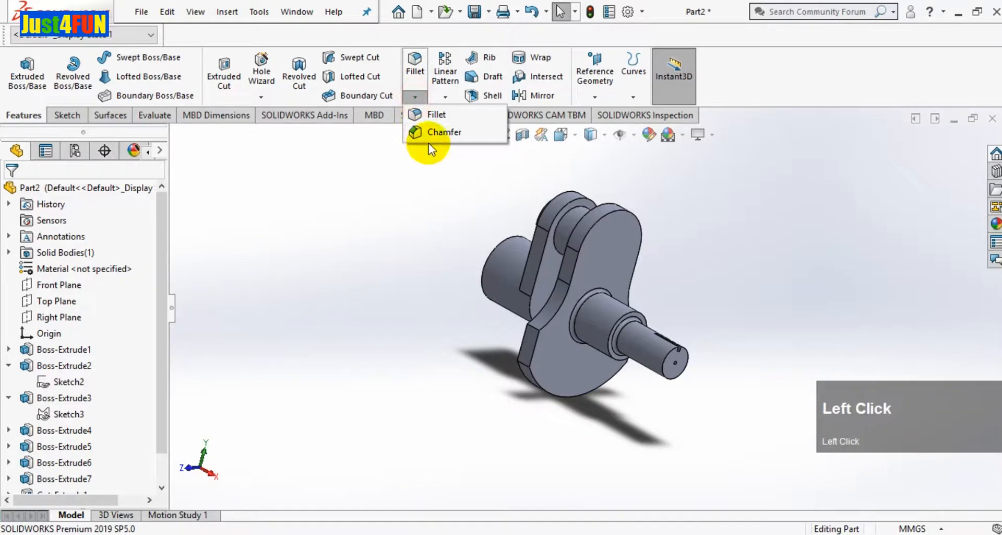
click(427, 132)
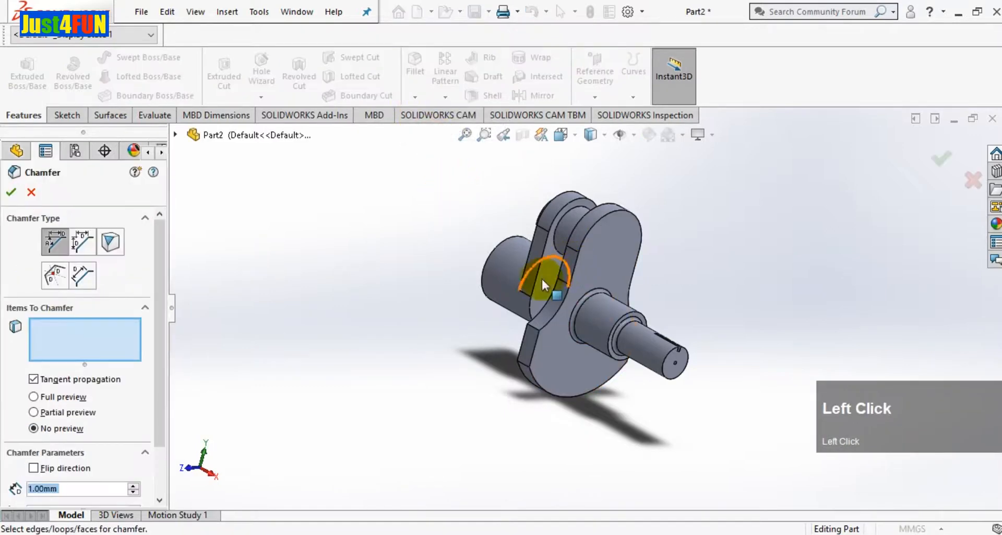
click(611, 337)
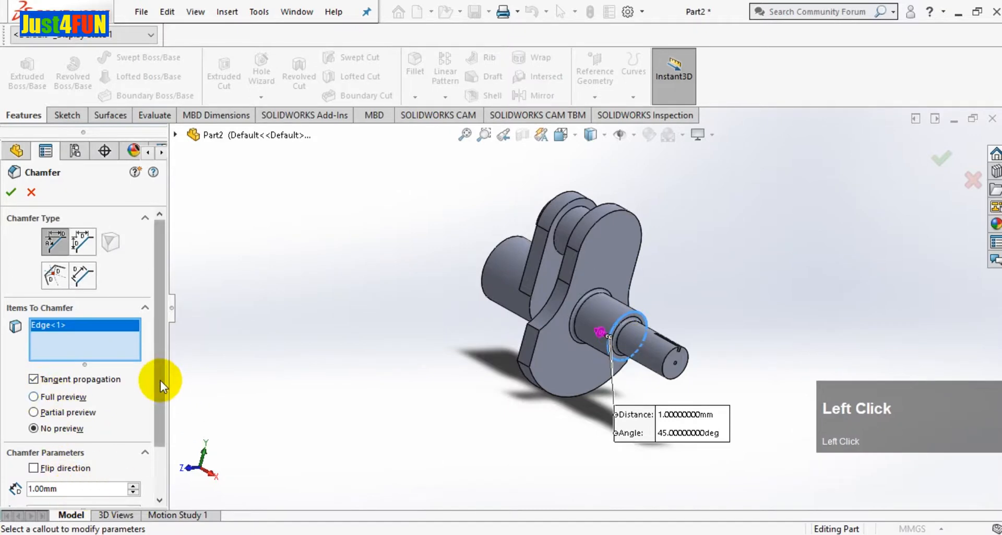
drag(160, 380, 158, 456)
drag(103, 427, 12, 422)
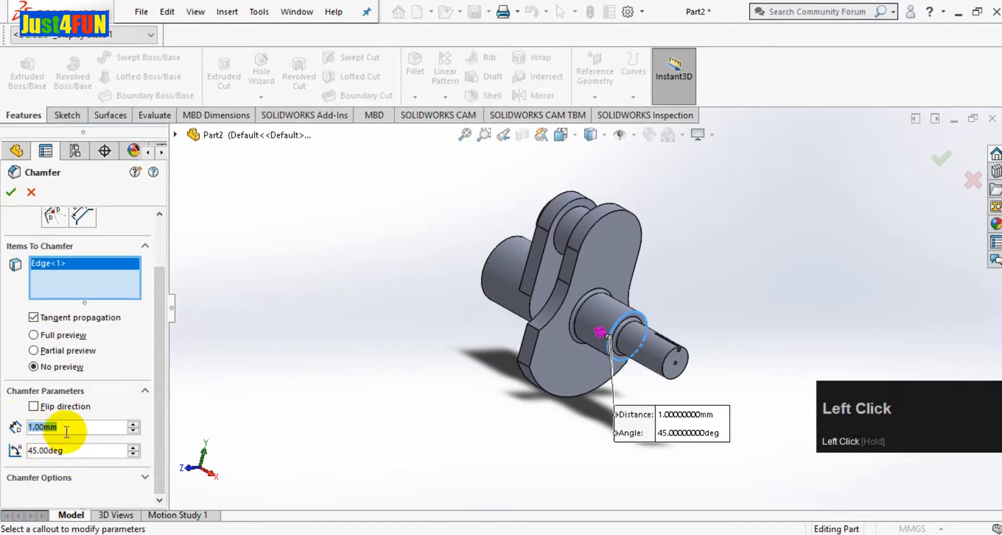
click(10, 192)
Assign the Stainless Steel (ferritic) material from the Steel category to the crankshaft part
right_click(358, 236)
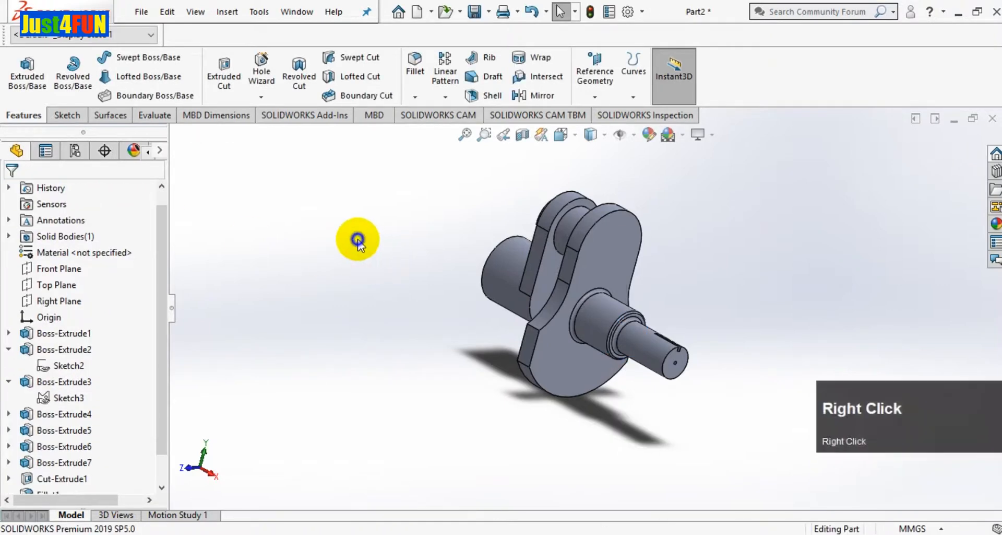
click(402, 302)
drag(352, 293, 427, 302)
key(Escape)
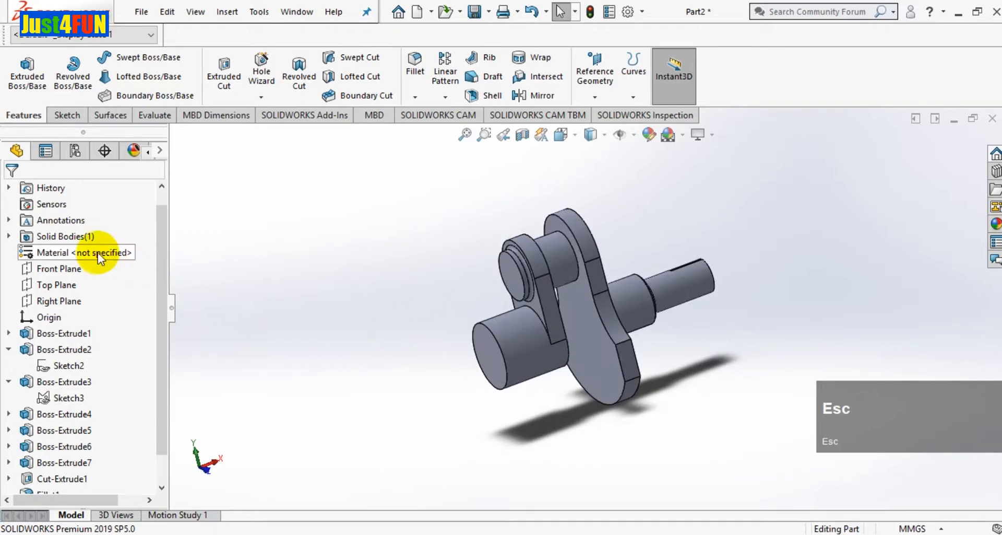
right_click(98, 256)
click(168, 219)
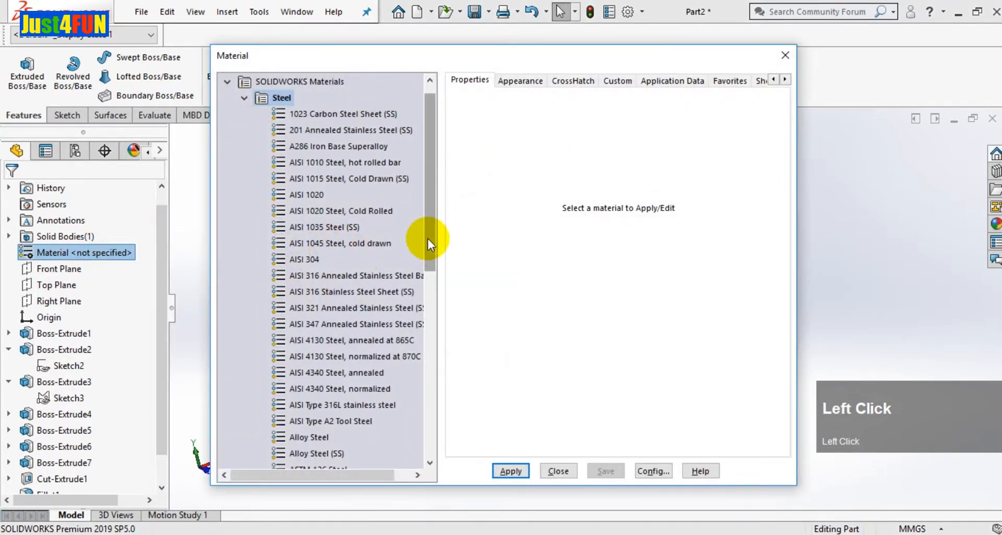
drag(428, 238, 427, 365)
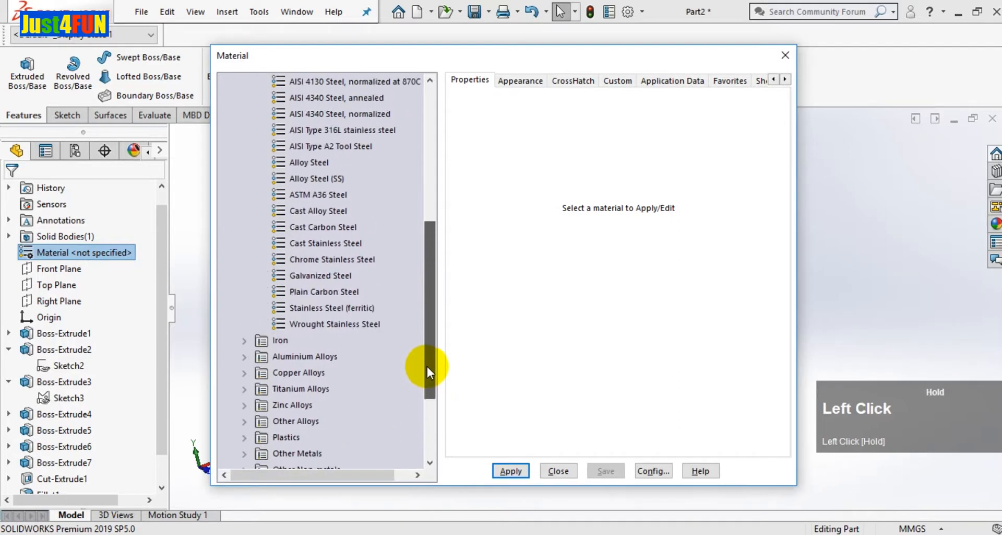
click(338, 308)
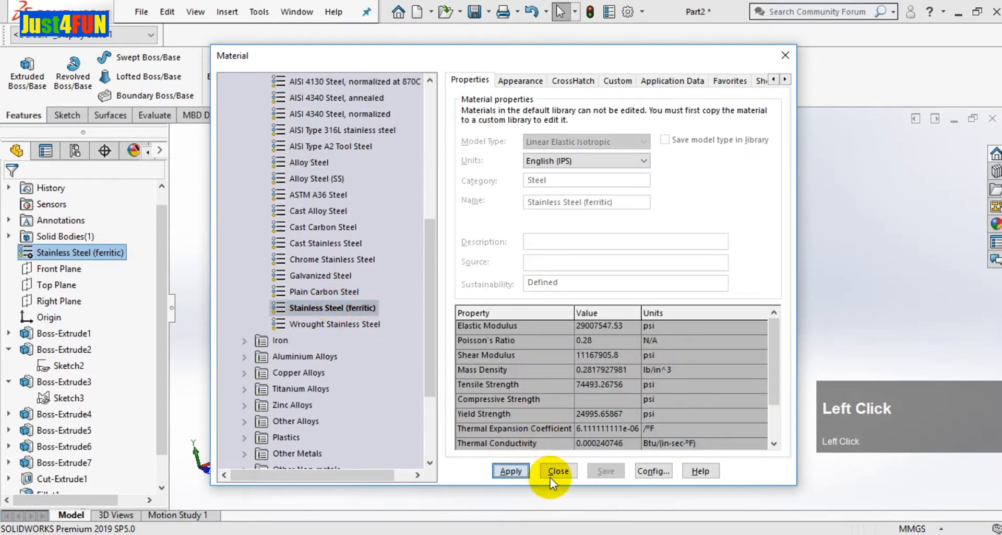
click(556, 471)
right_click(350, 289)
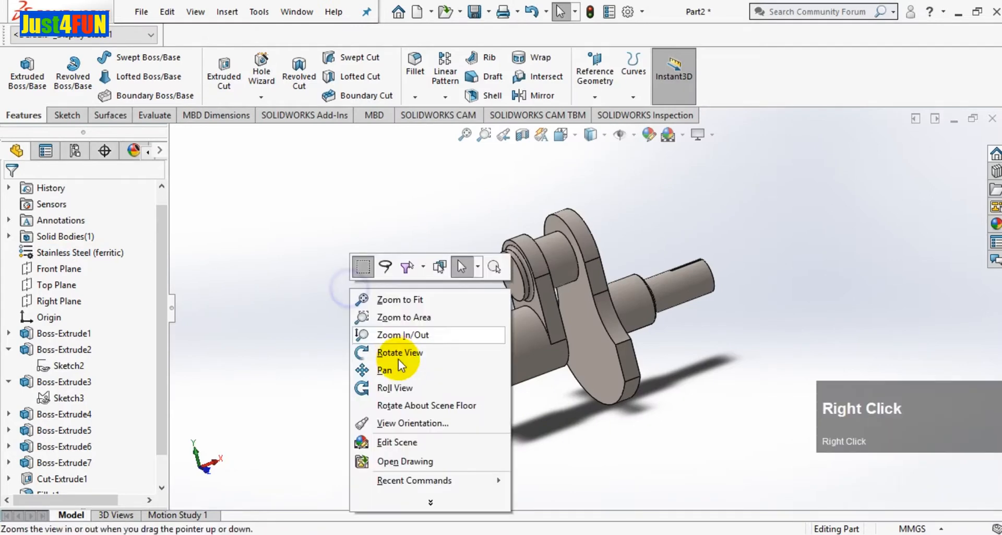
click(399, 357)
drag(396, 329, 392, 430)
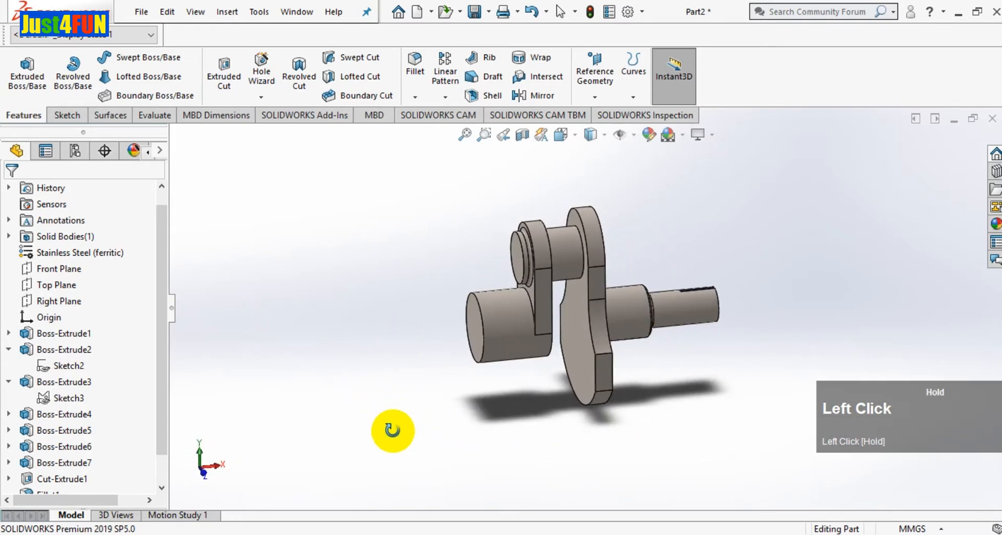